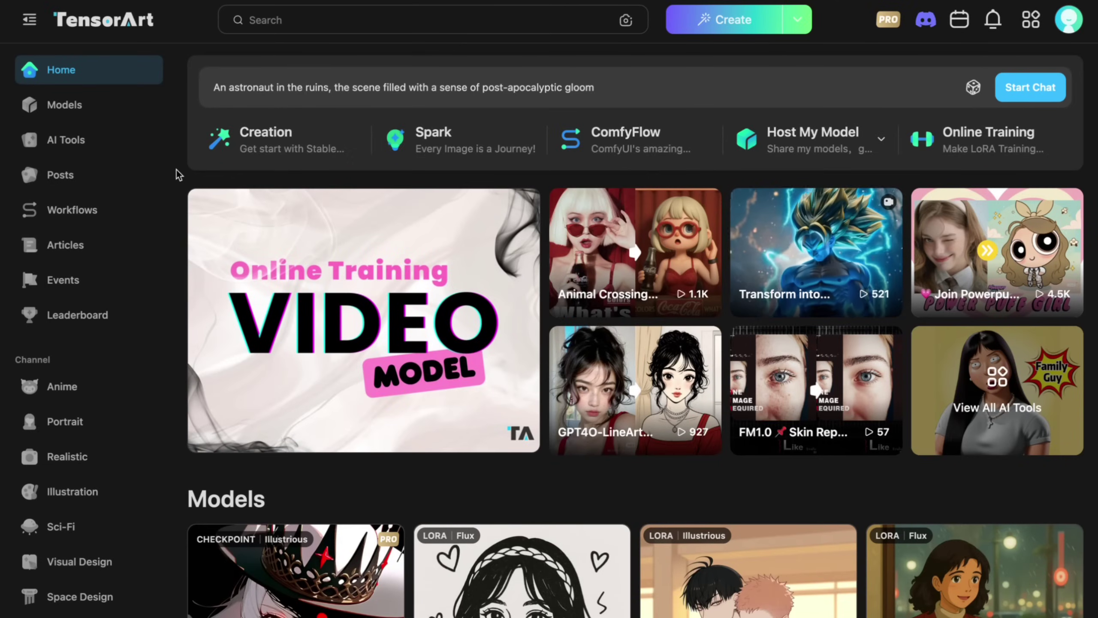
scroll(177, 170, "down", 5)
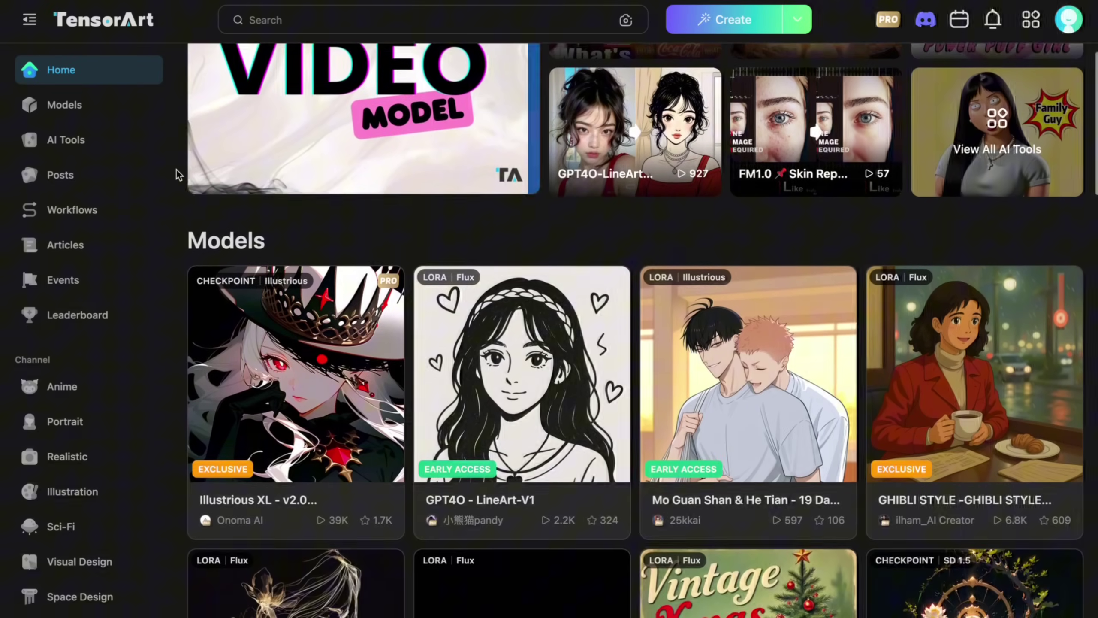
scroll(177, 170, "down", 5)
scroll(177, 170, "down", 3)
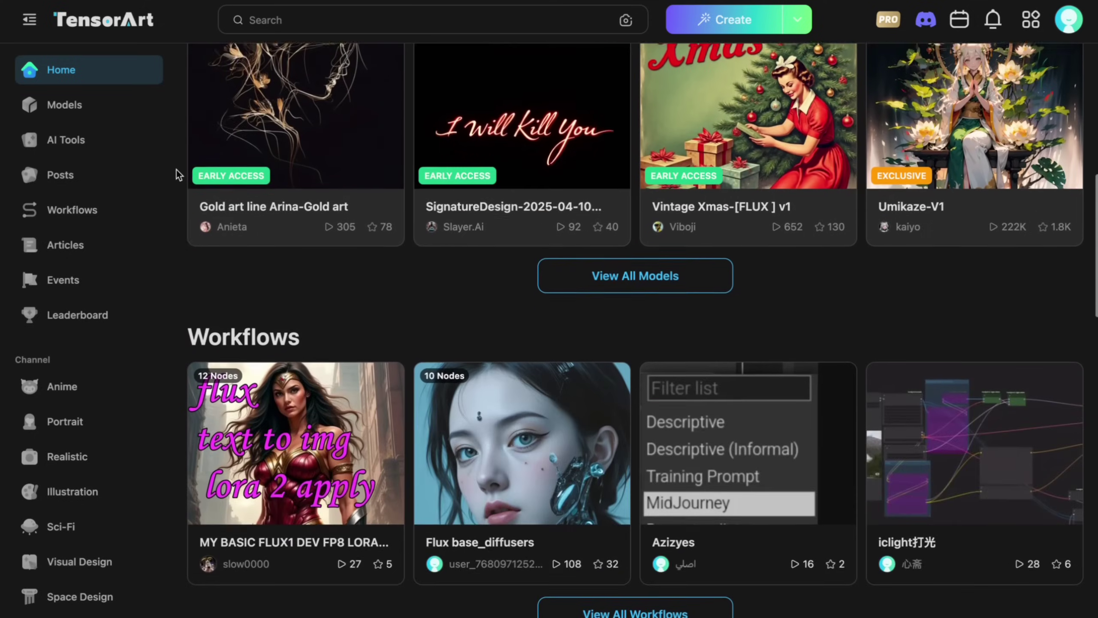
scroll(177, 169, "down", 2)
scroll(177, 170, "up", 10)
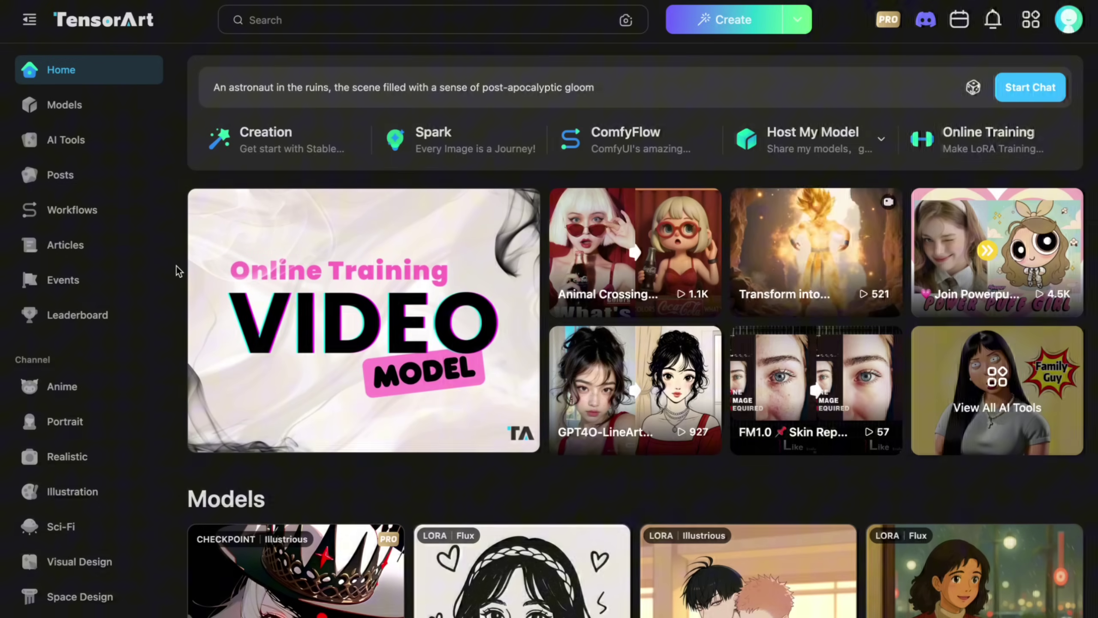
scroll(177, 266, "down", 10)
scroll(177, 266, "down", 3)
scroll(177, 266, "up", 15)
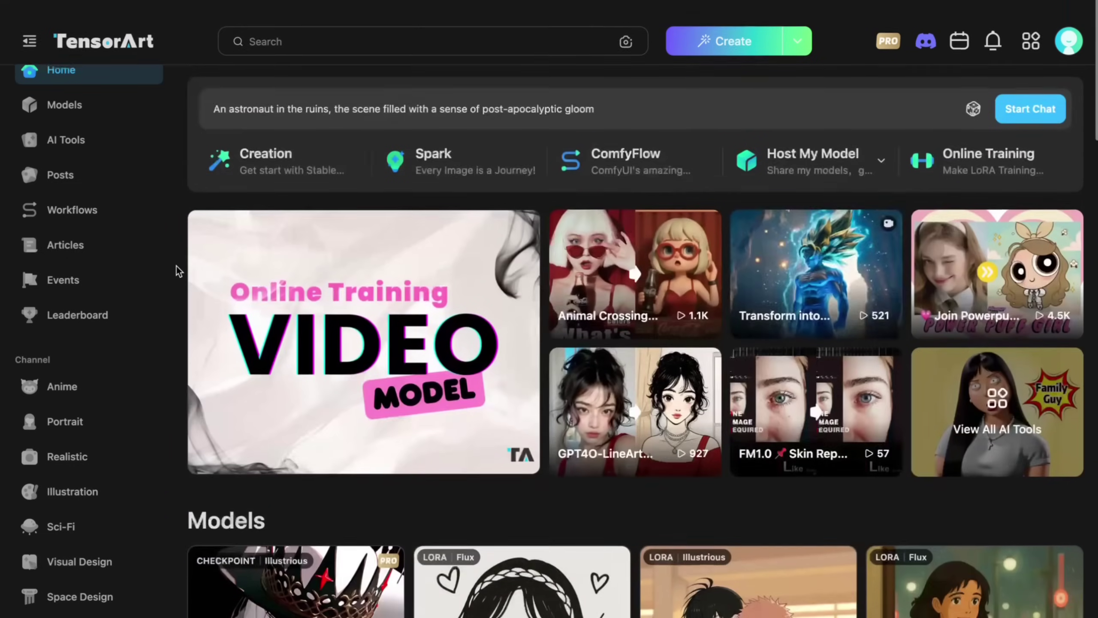
scroll(177, 267, "down", 3)
scroll(177, 266, "down", 2)
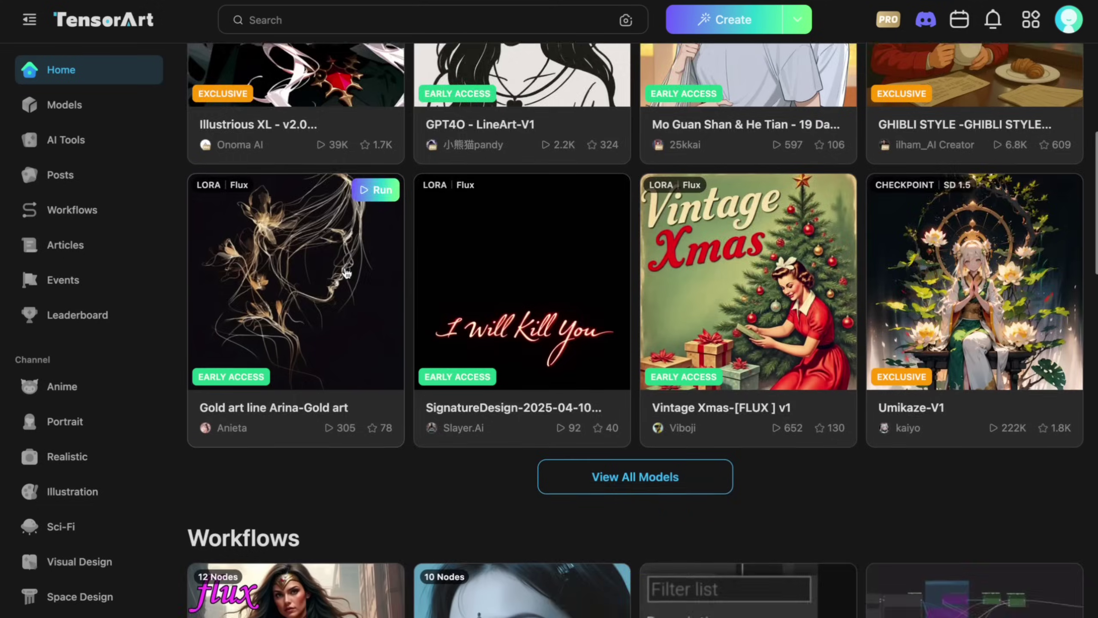
scroll(812, 278, "down", 5)
scroll(515, 300, "down", 2)
scroll(328, 341, "down", 1)
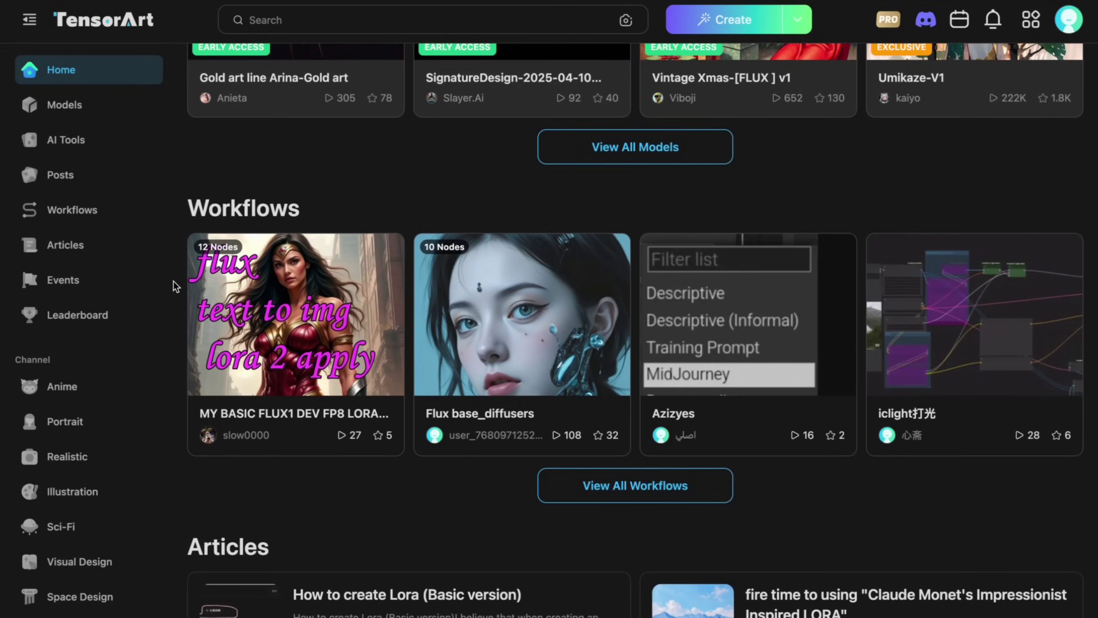
scroll(173, 282, "down", 4)
scroll(173, 282, "down", 1)
scroll(174, 282, "down", 3)
scroll(173, 282, "down", 2)
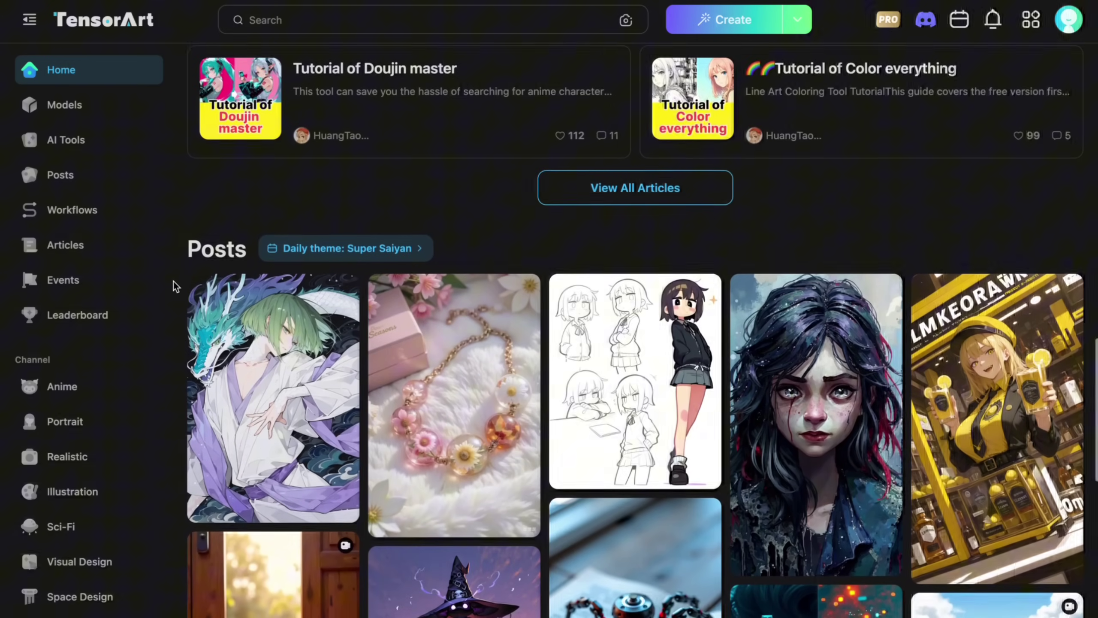
scroll(174, 282, "down", 2)
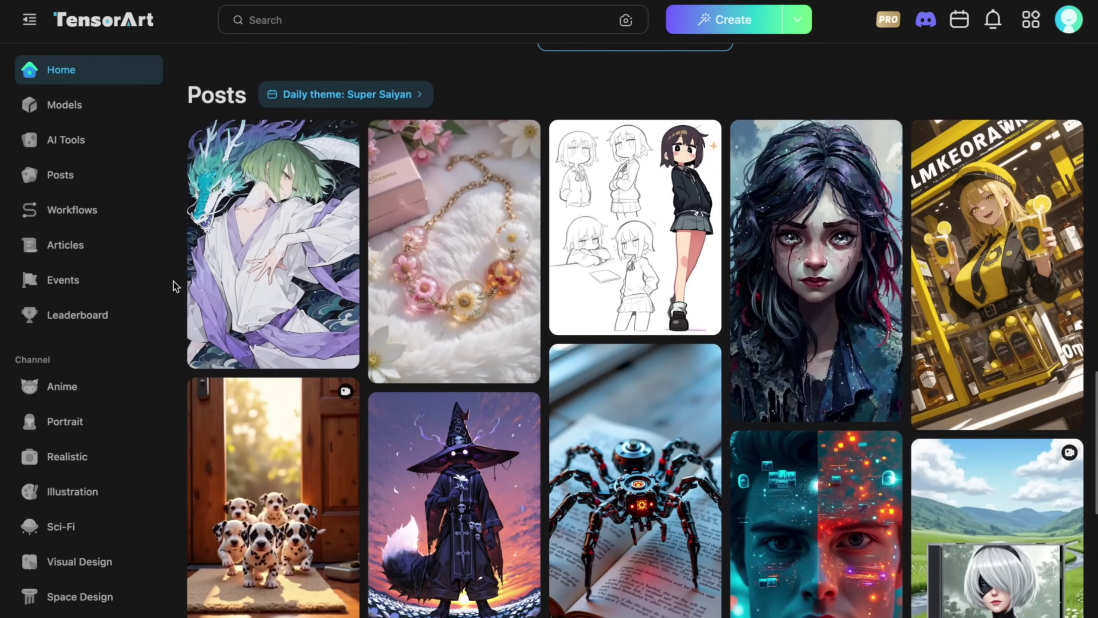
scroll(174, 282, "up", 1)
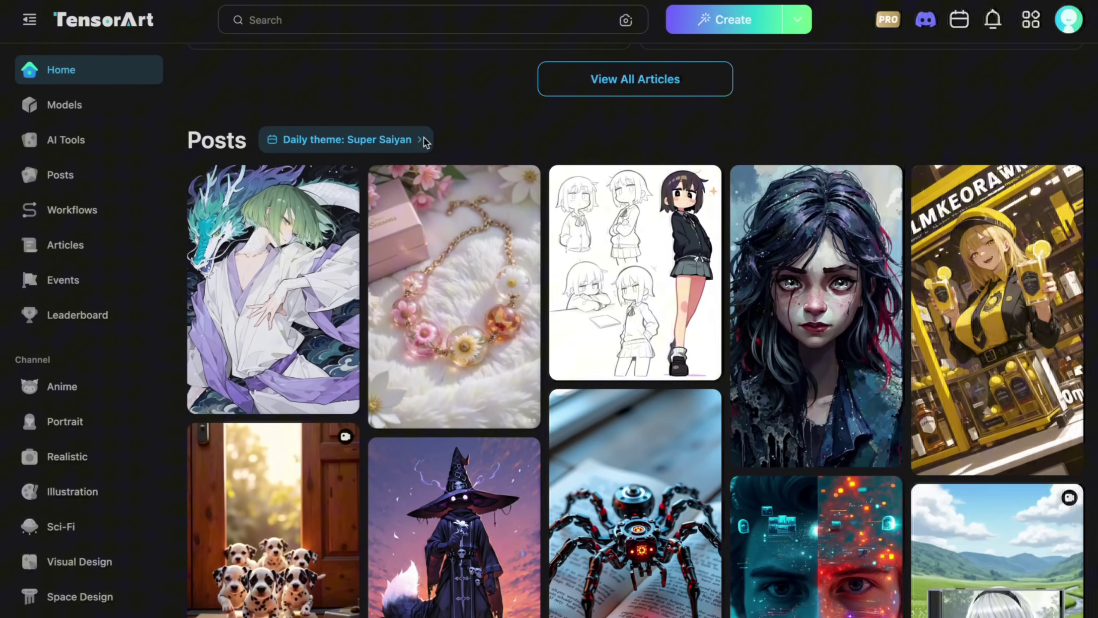
Step: Browse posts for the Super Saiyan, Twin ponytails and Scenery Wallpaper daily themes, returning to Super Saiyan
left_click(424, 141)
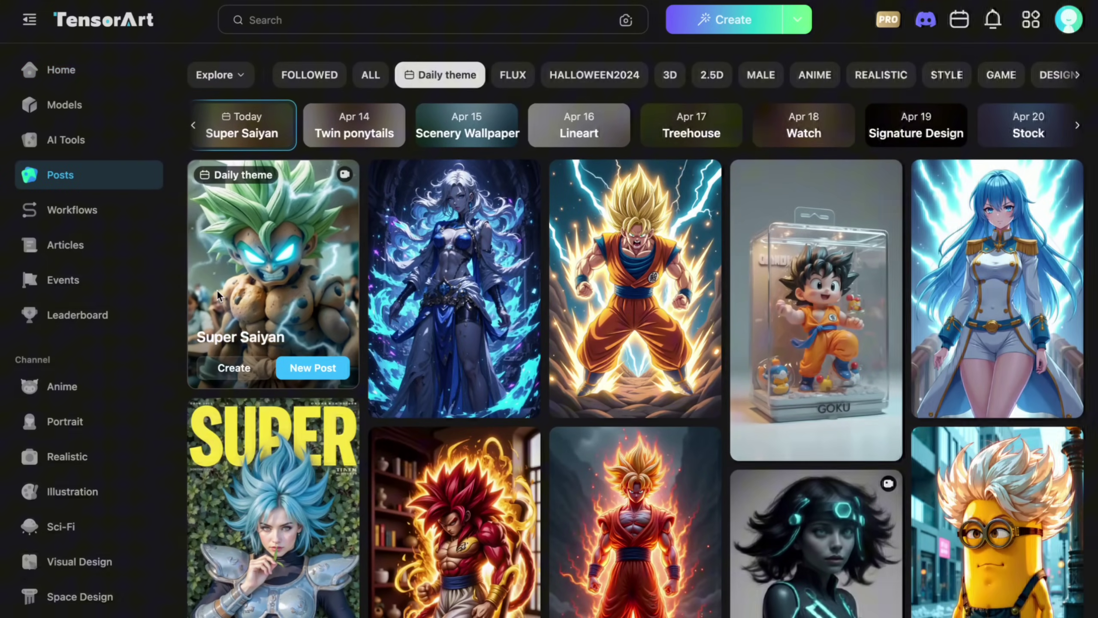
scroll(217, 289, "up", 1)
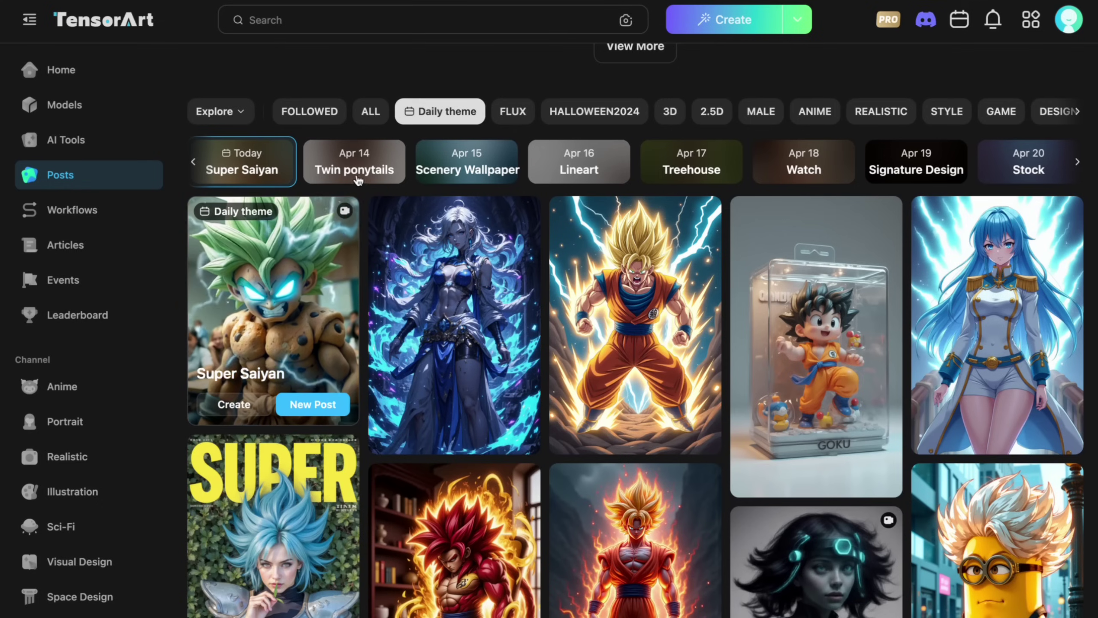
left_click(355, 161)
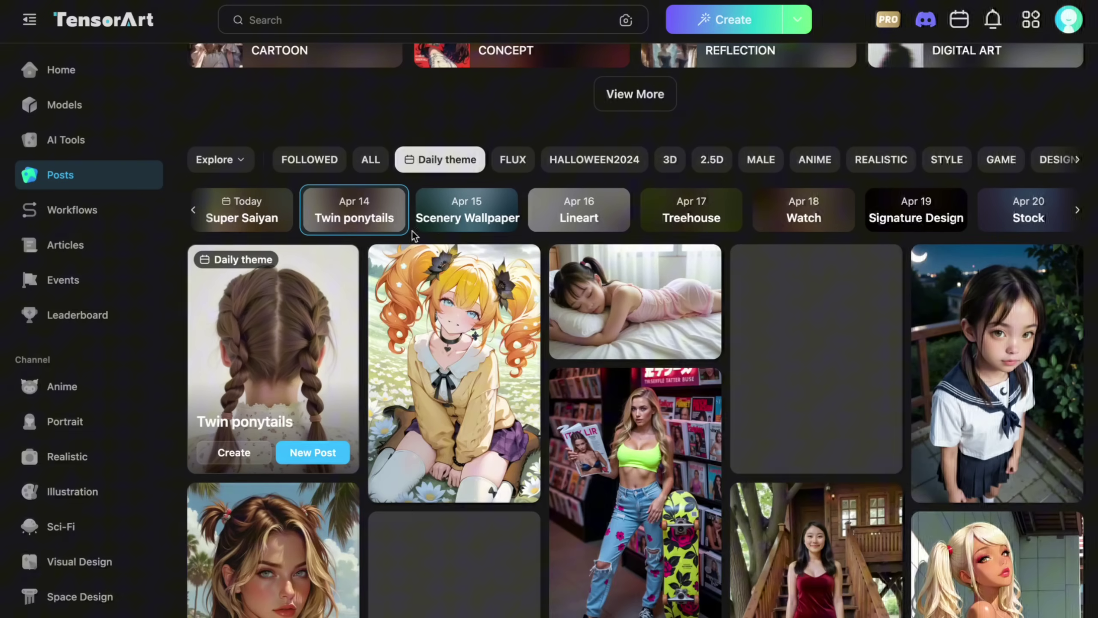
left_click(449, 221)
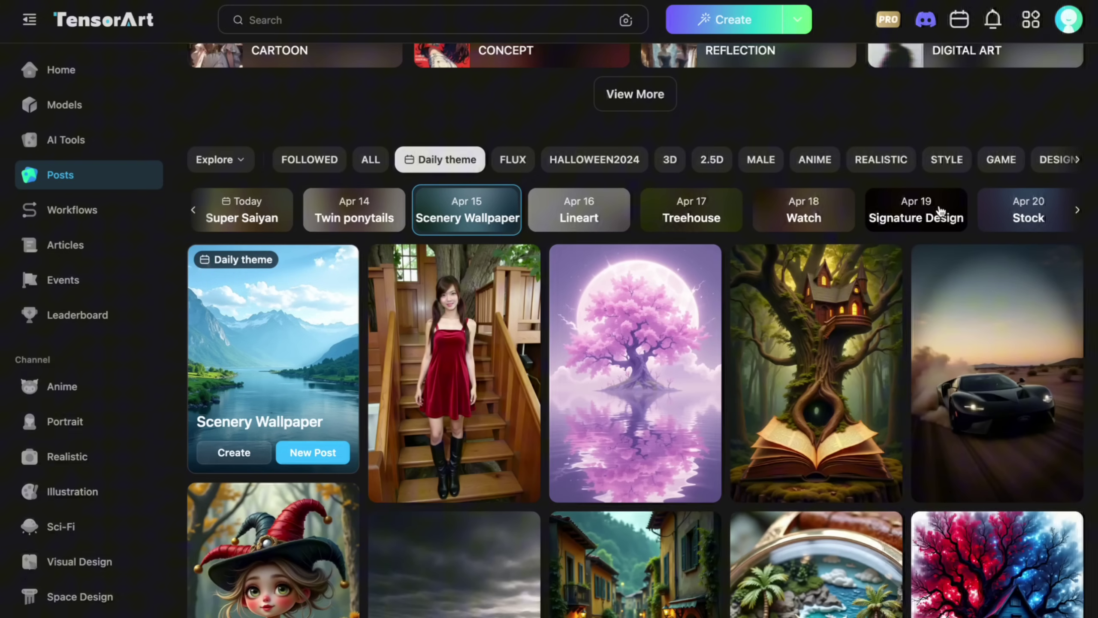
scroll(635, 343, "up", 1)
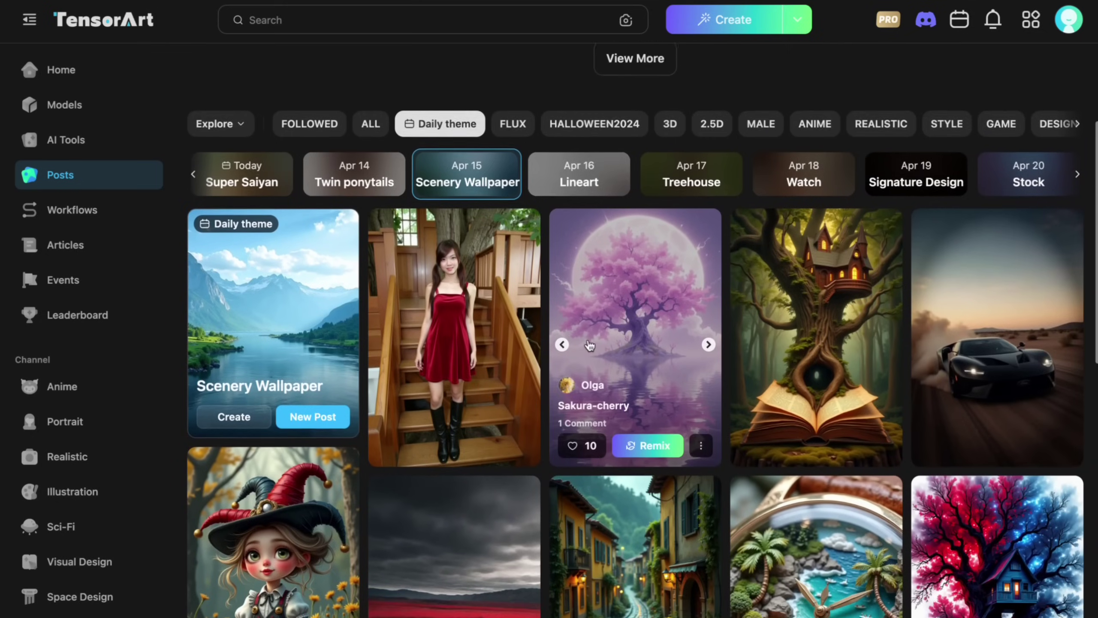
scroll(635, 343, "down", 1)
left_click(241, 212)
scroll(443, 283, "down", 1)
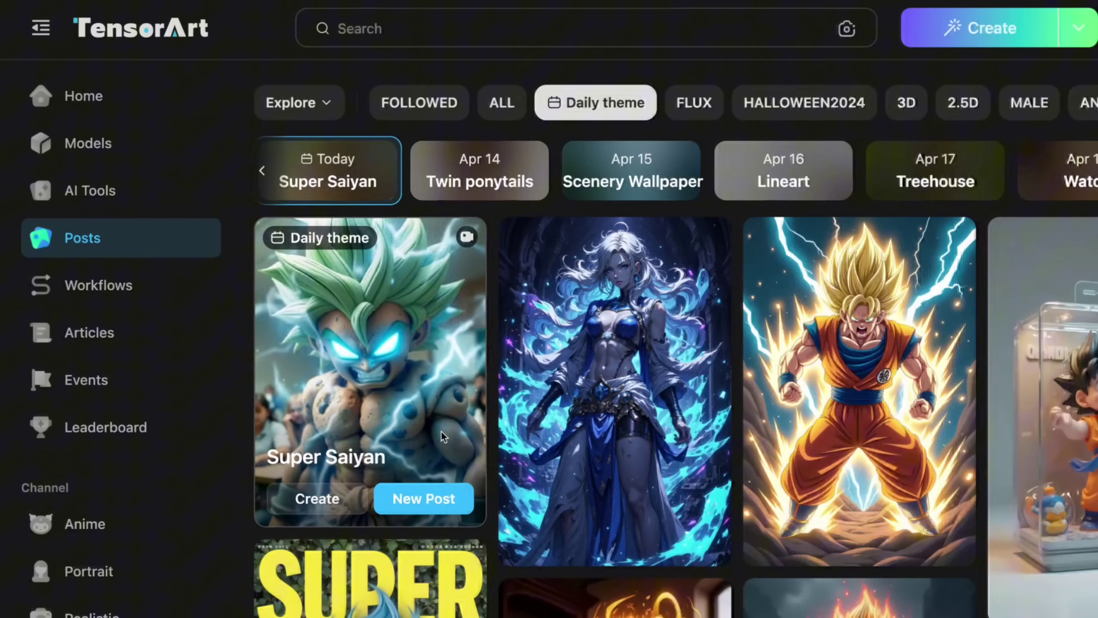
Step: Start a Super Saiyan post, check its channel list, then browse the Twin ponytails theme posts
left_click(423, 499)
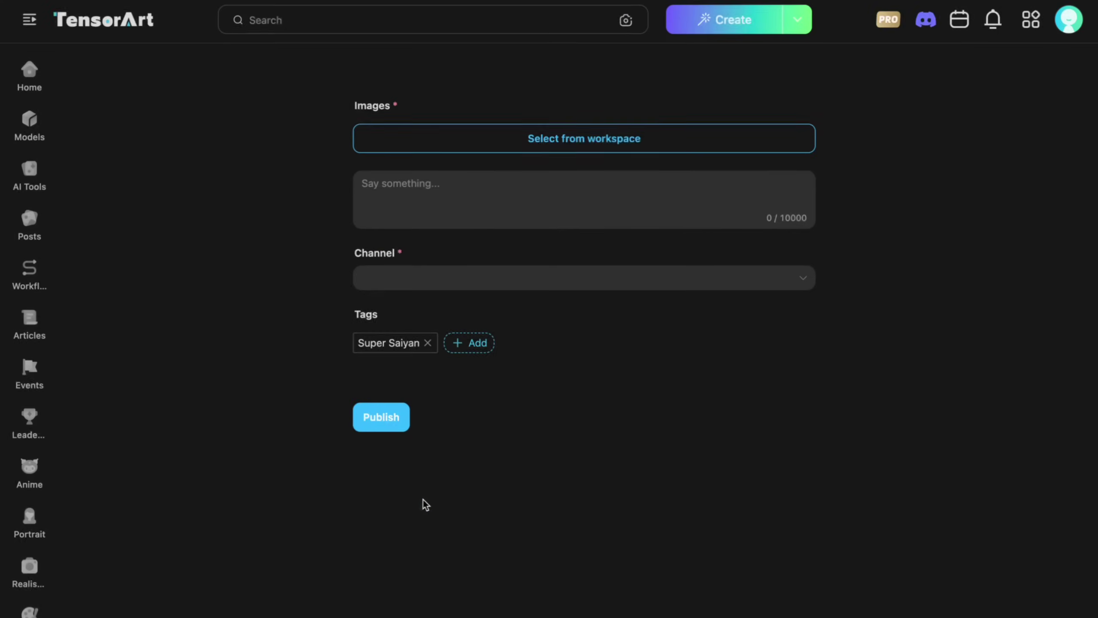
left_click(369, 277)
left_click(299, 287)
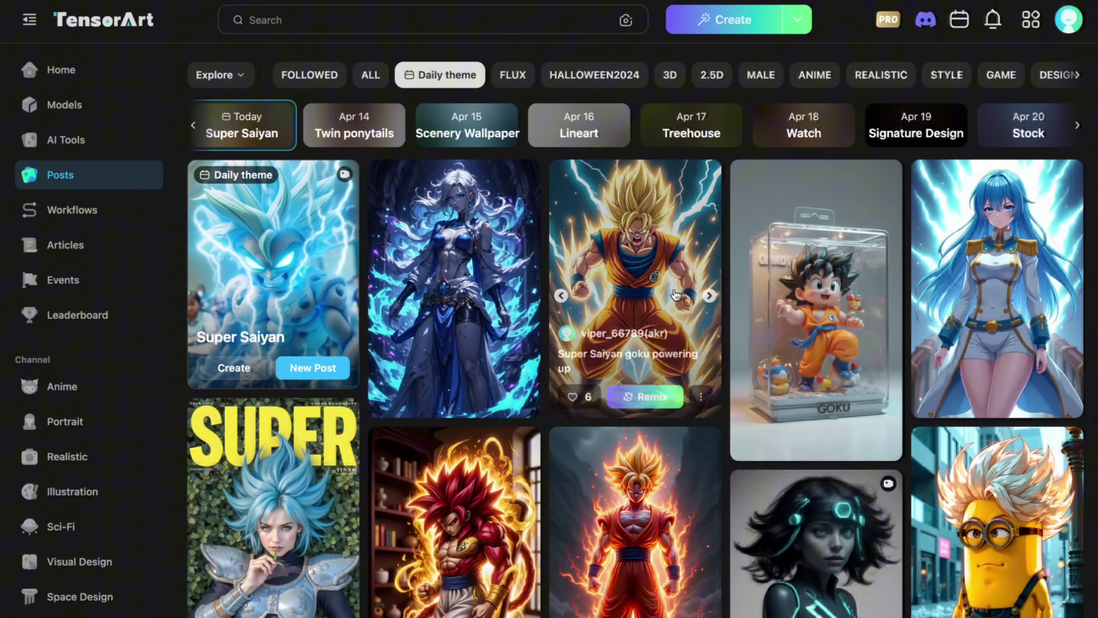
scroll(979, 369, "down", 3)
scroll(978, 369, "down", 1)
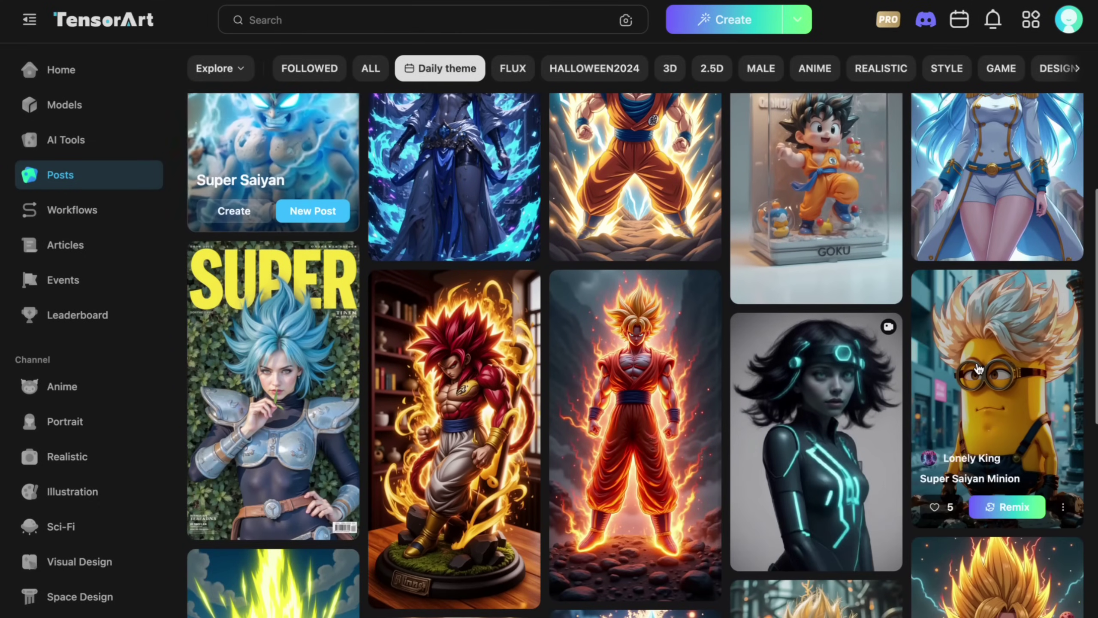
scroll(295, 371, "down", 1)
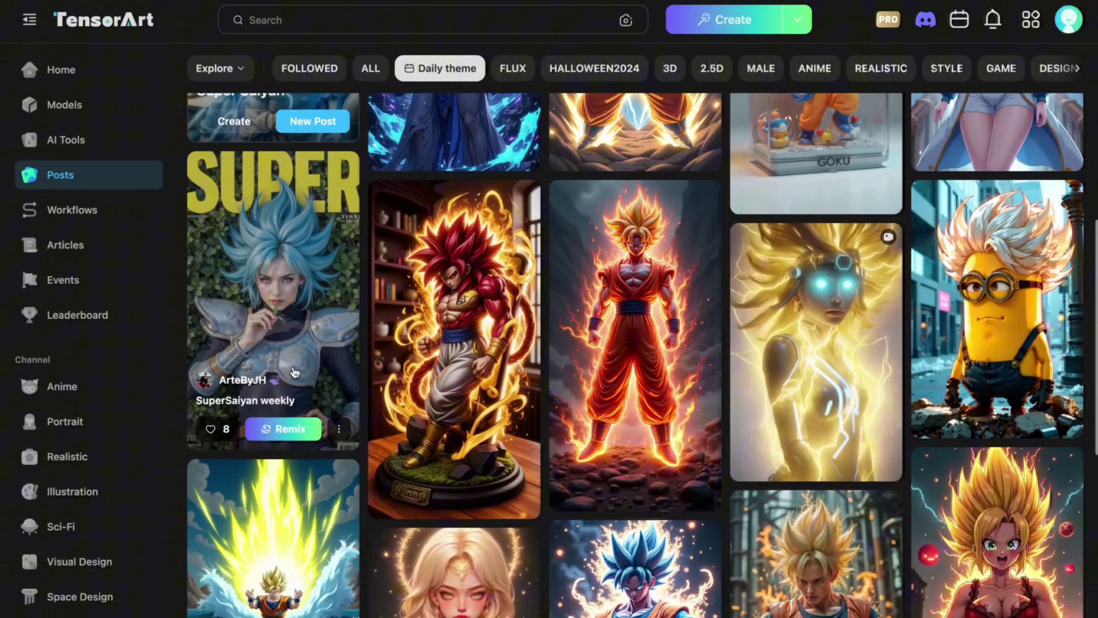
scroll(295, 370, "down", 5)
scroll(386, 361, "down", 5)
scroll(437, 347, "down", 3)
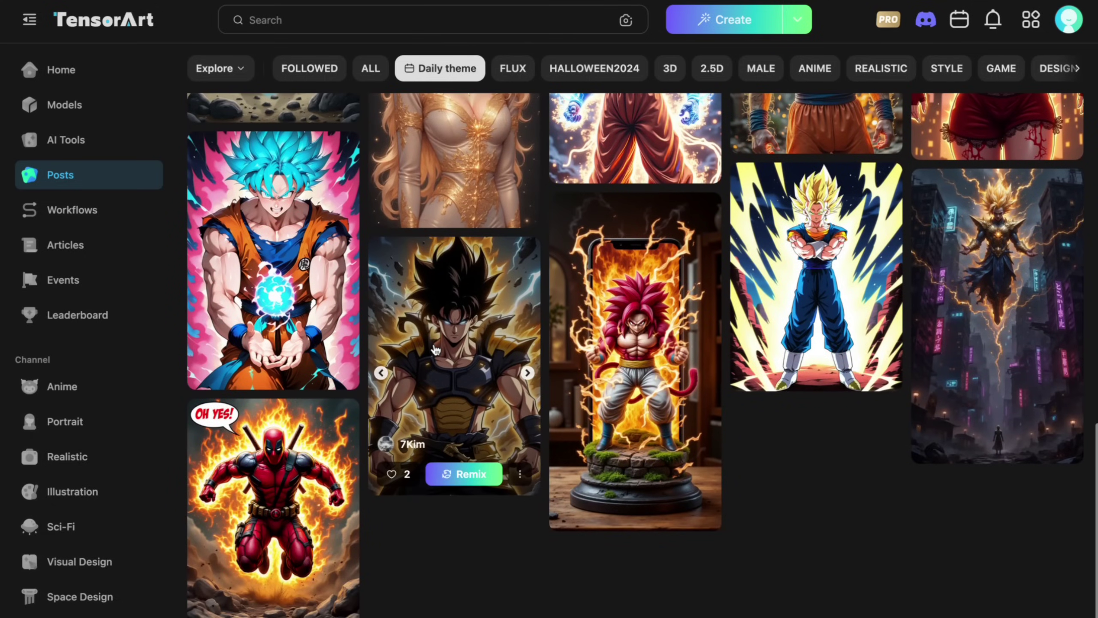
scroll(436, 348, "down", 1)
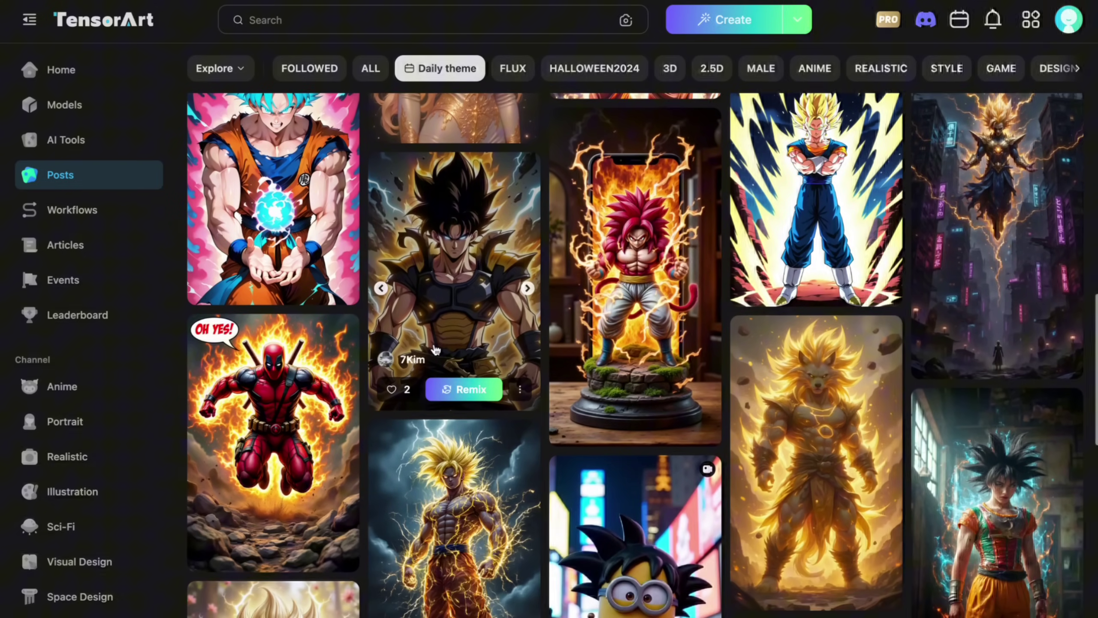
scroll(436, 348, "down", 2)
scroll(515, 386, "down", 2)
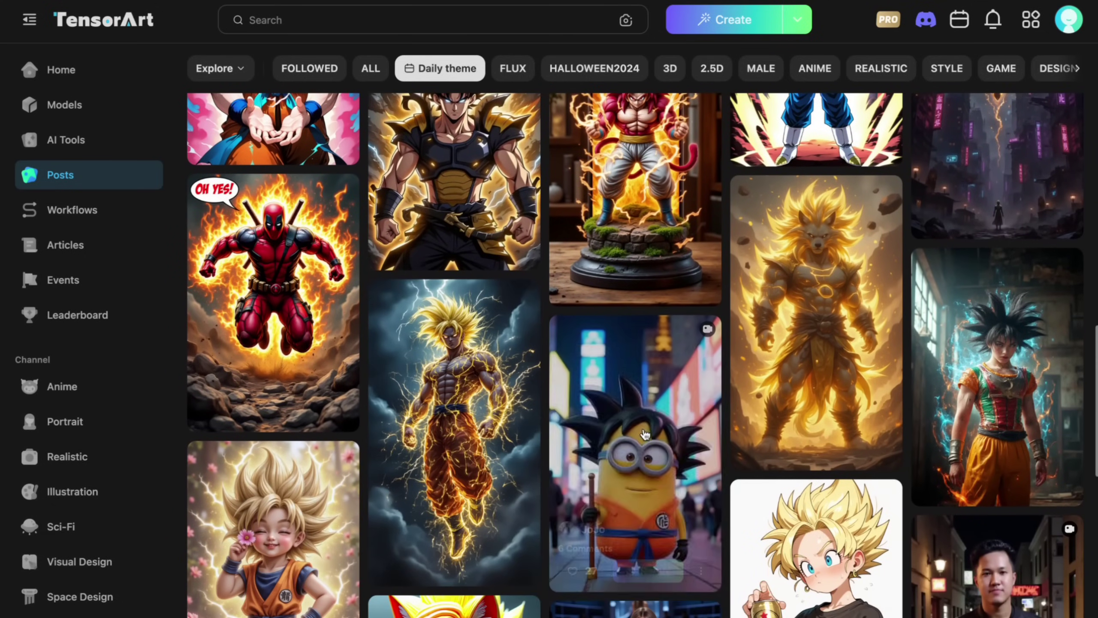
scroll(644, 433, "up", 15)
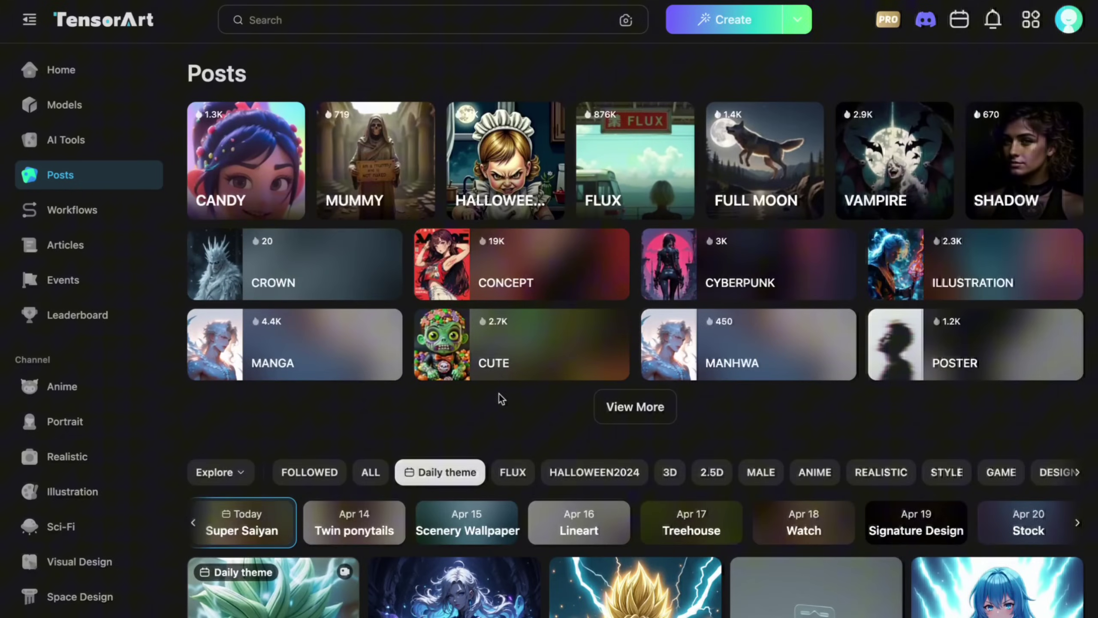
scroll(501, 398, "down", 2)
left_click(354, 367)
scroll(467, 410, "down", 5)
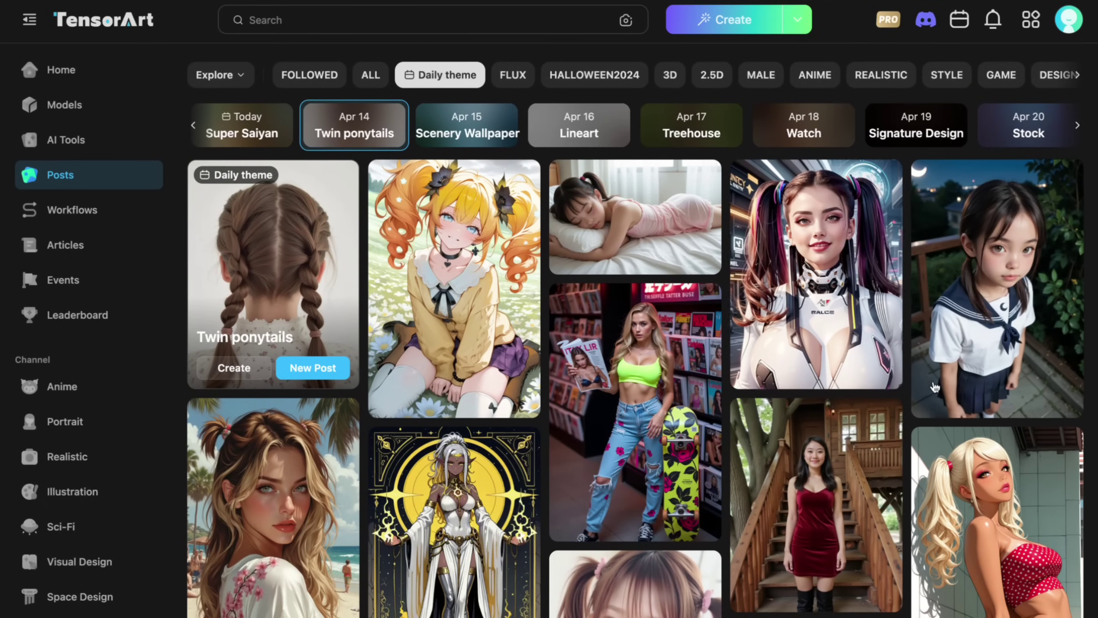
scroll(492, 507, "down", 5)
scroll(492, 507, "down", 4)
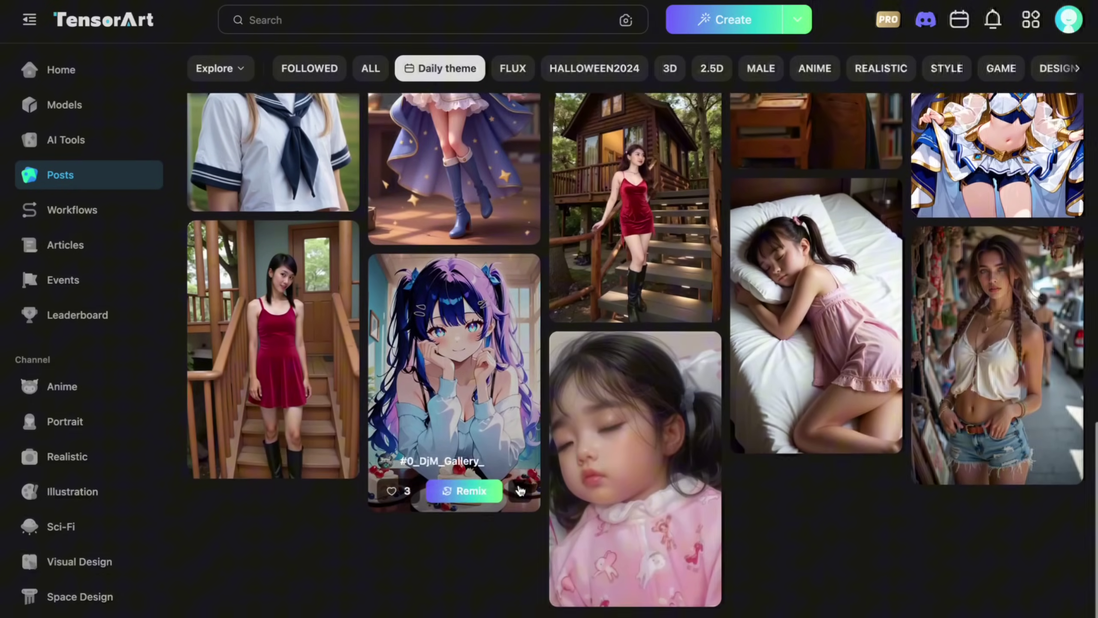
scroll(476, 443, "up", 15)
scroll(477, 443, "down", 2)
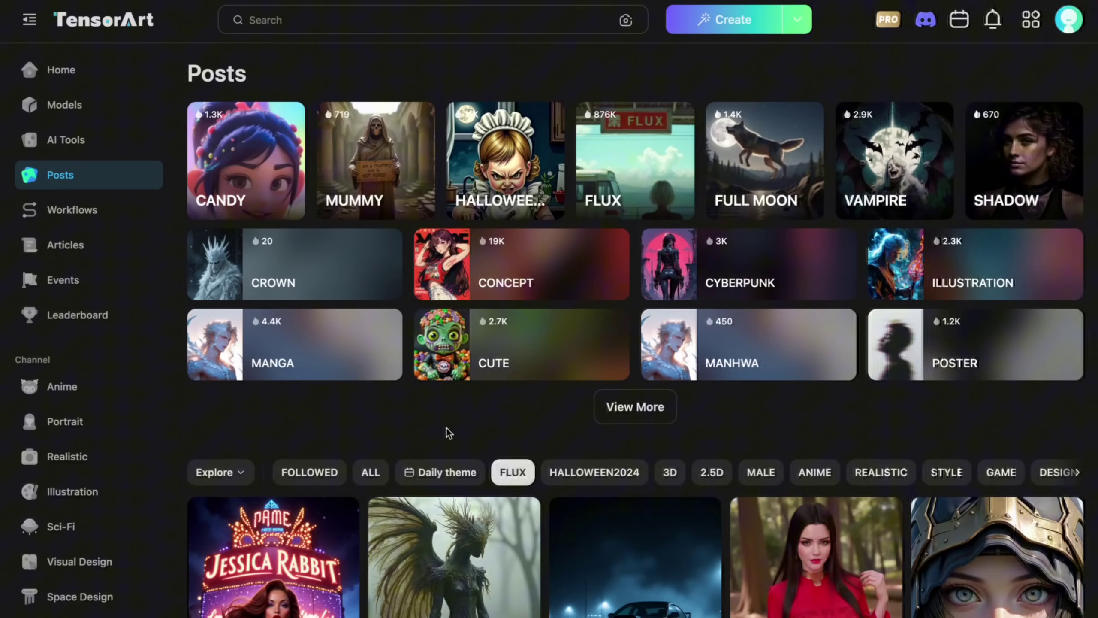
scroll(447, 432, "down", 3)
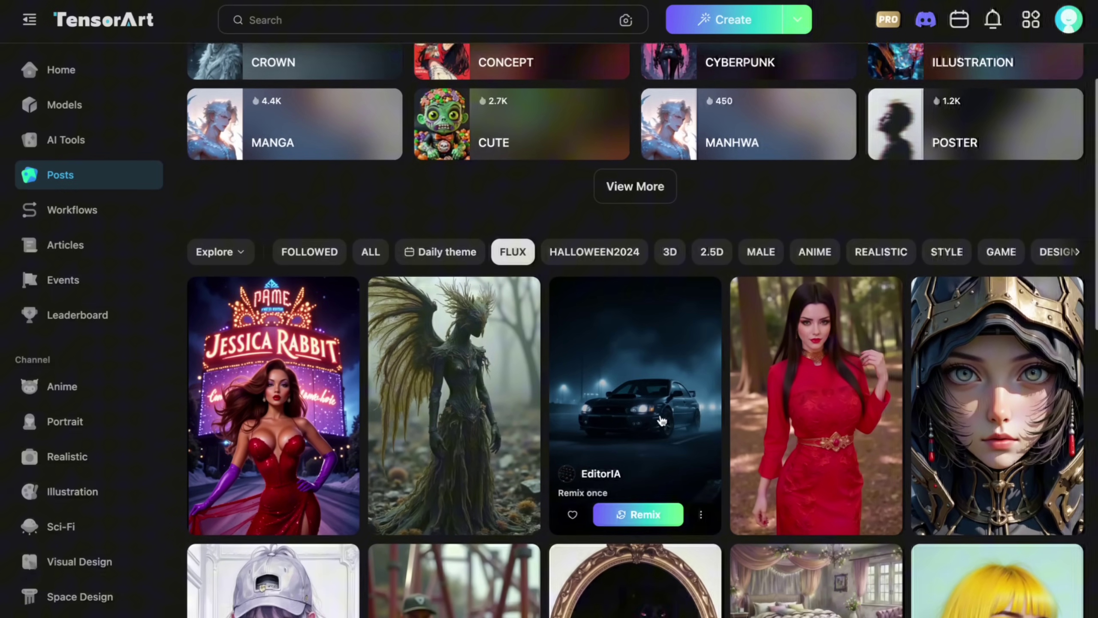
scroll(661, 420, "down", 3)
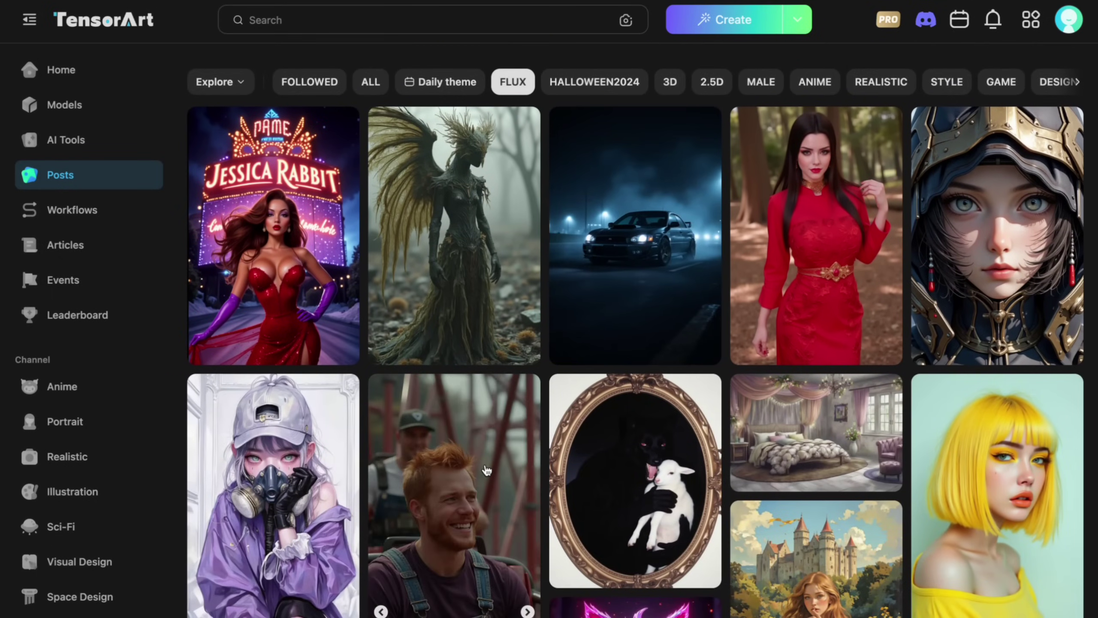
scroll(486, 469, "up", 3)
Step: Filter the Posts feed to FLUX and view the red-haired woman post's models and prompt
left_click(513, 240)
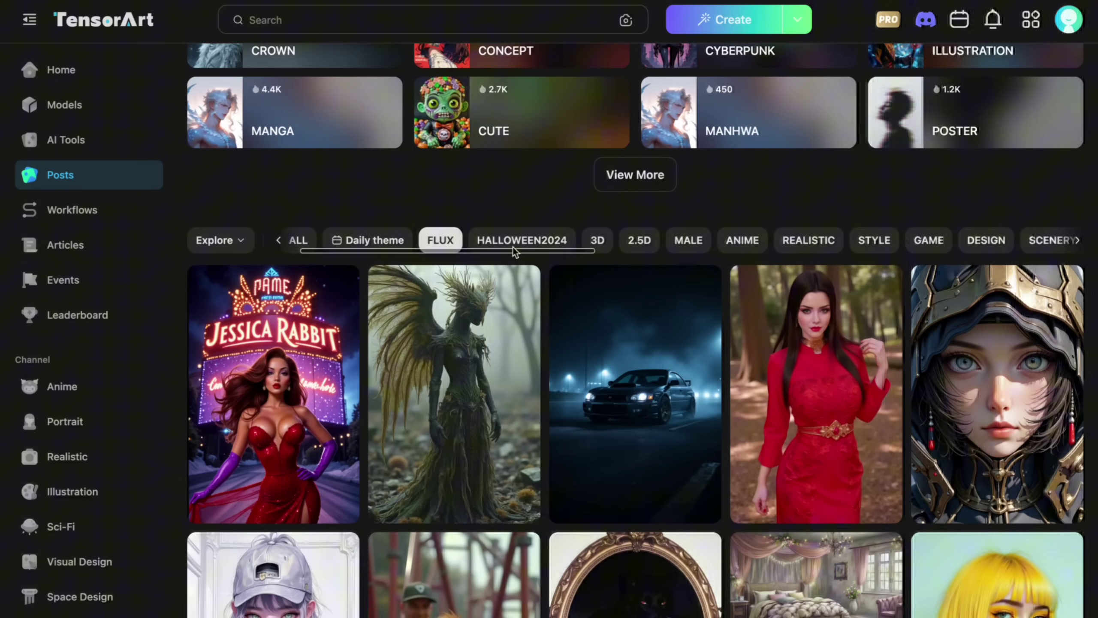
scroll(492, 451, "down", 3)
scroll(491, 451, "down", 1)
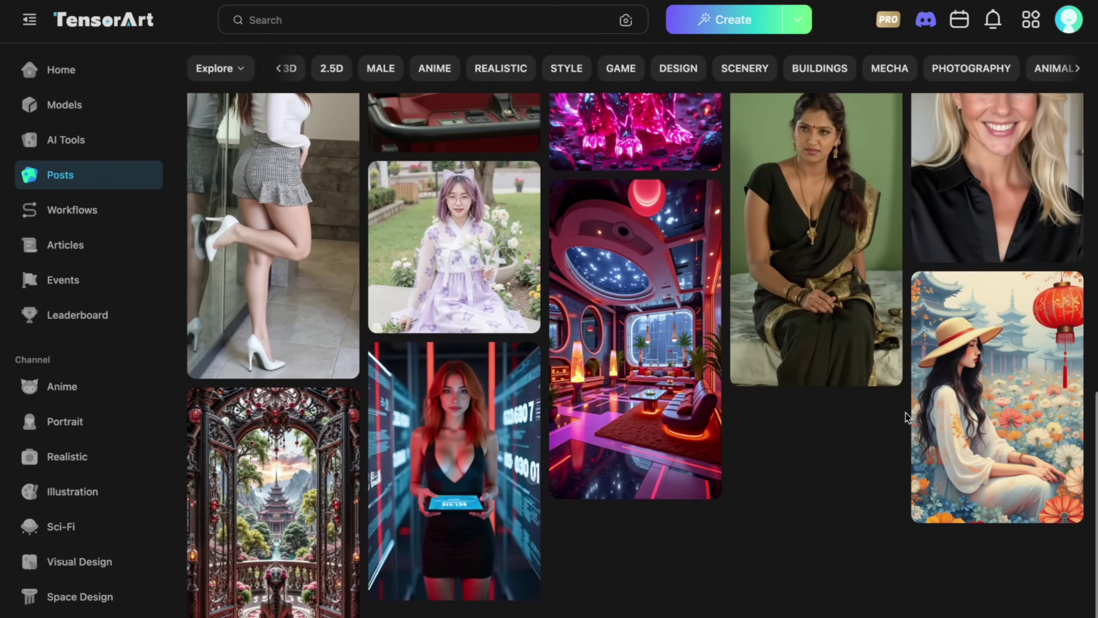
left_click(456, 429)
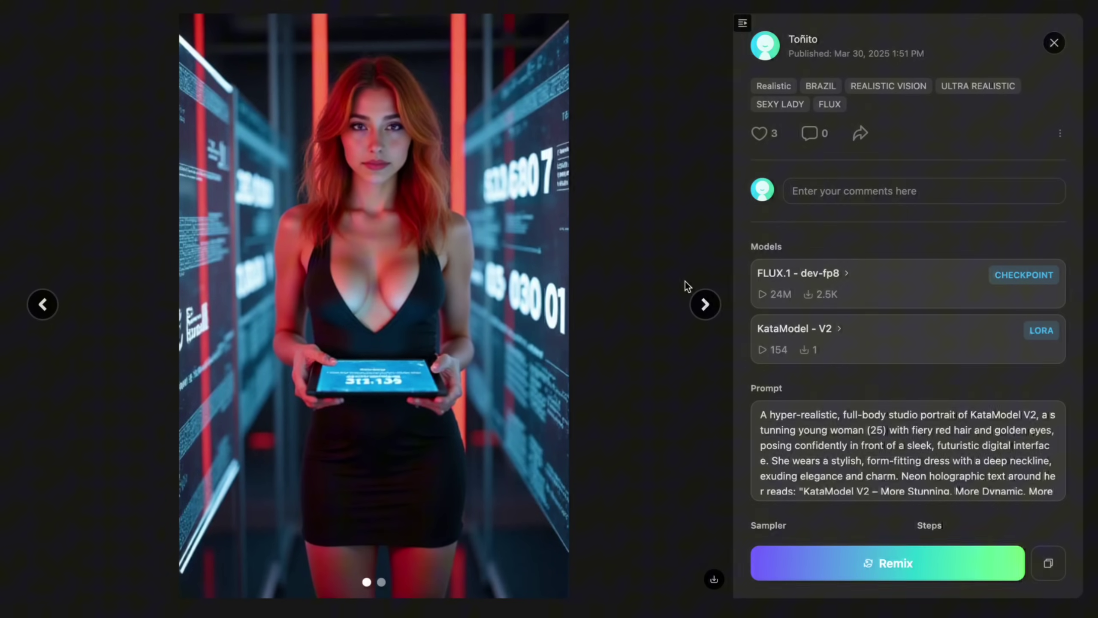
scroll(839, 438, "down", 2)
scroll(859, 442, "down", 3)
scroll(886, 445, "up", 5)
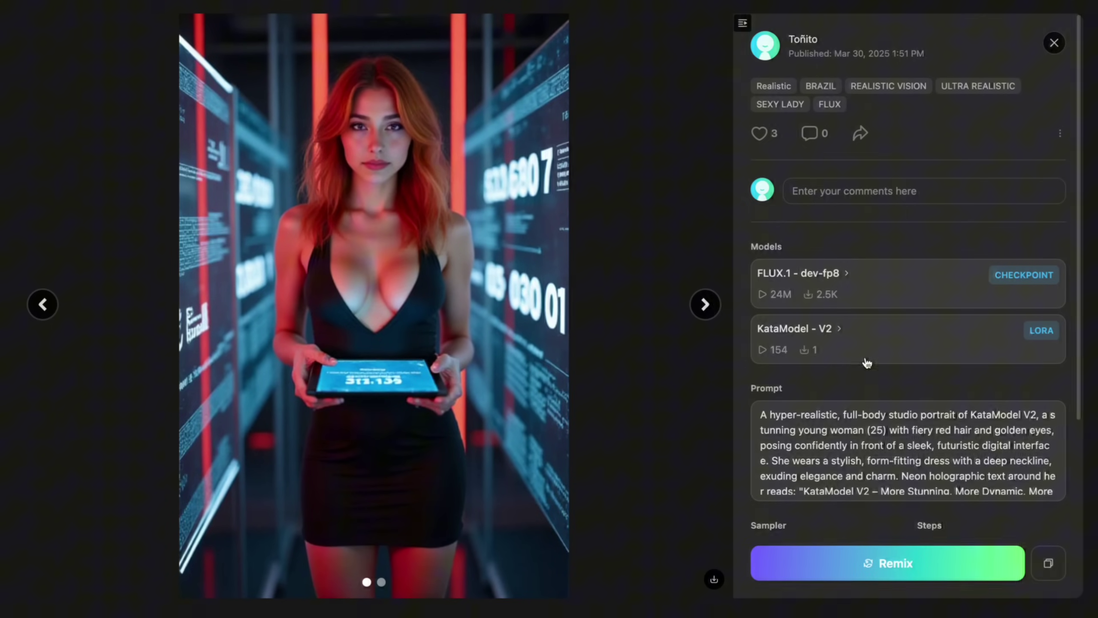
scroll(867, 339, "down", 2)
scroll(807, 258, "down", 1)
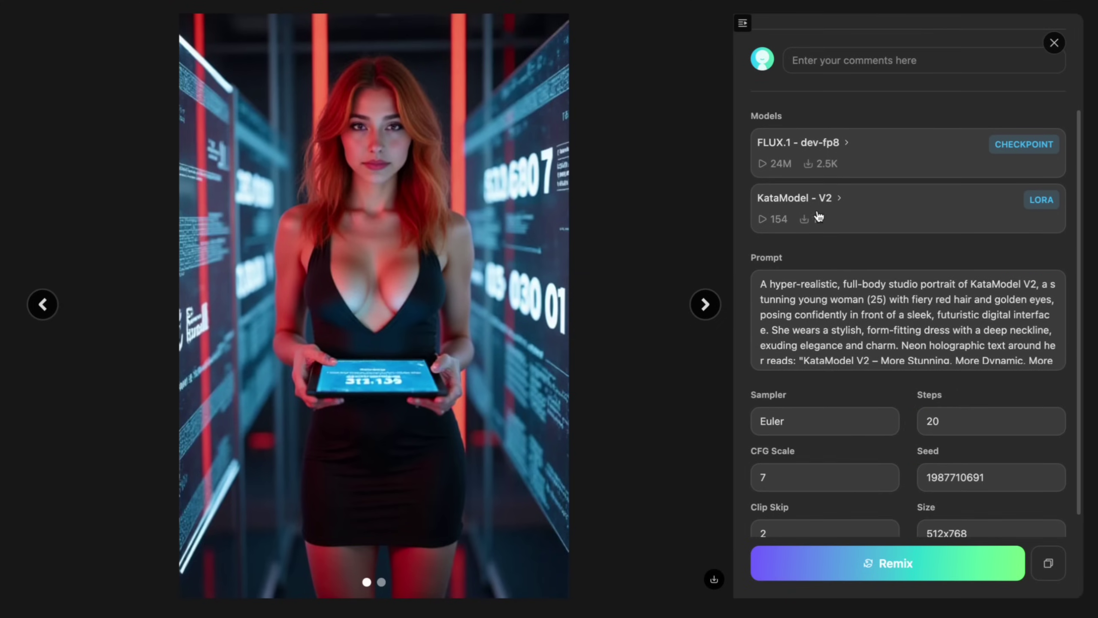
scroll(832, 326, "down", 3)
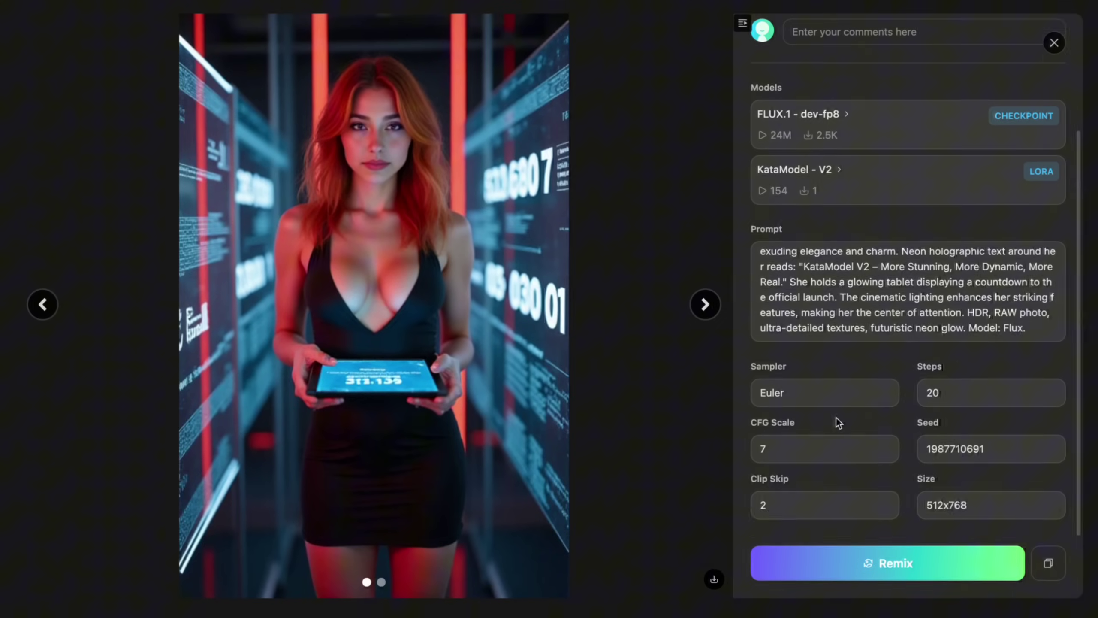
scroll(836, 417, "up", 4)
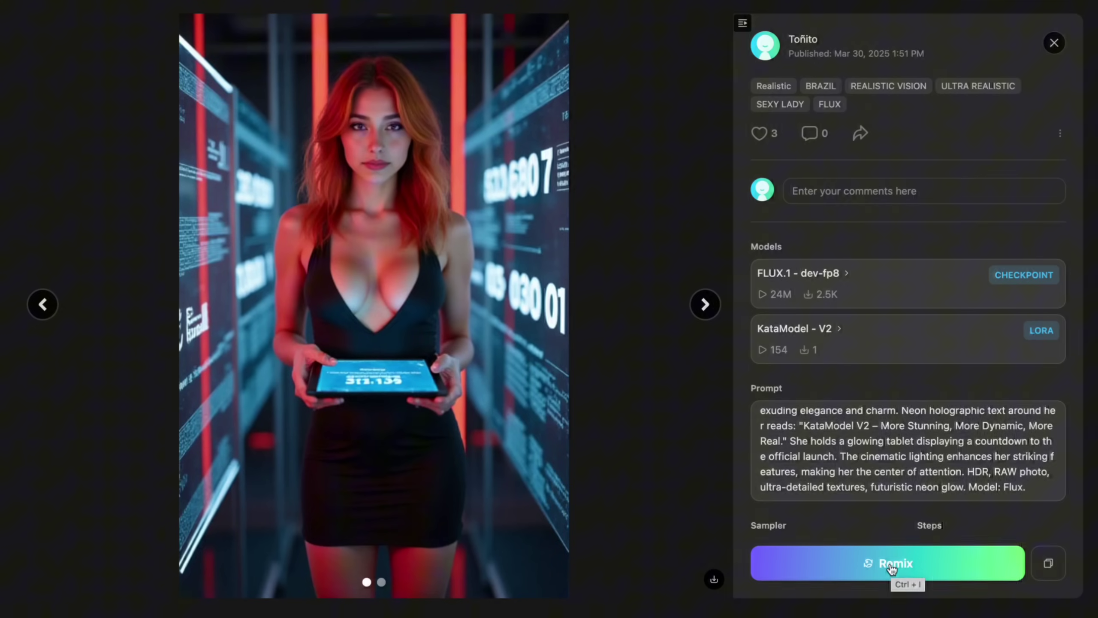
Step: Close the post detail view and return to the Home page
left_click(1056, 45)
scroll(488, 392, "up", 1)
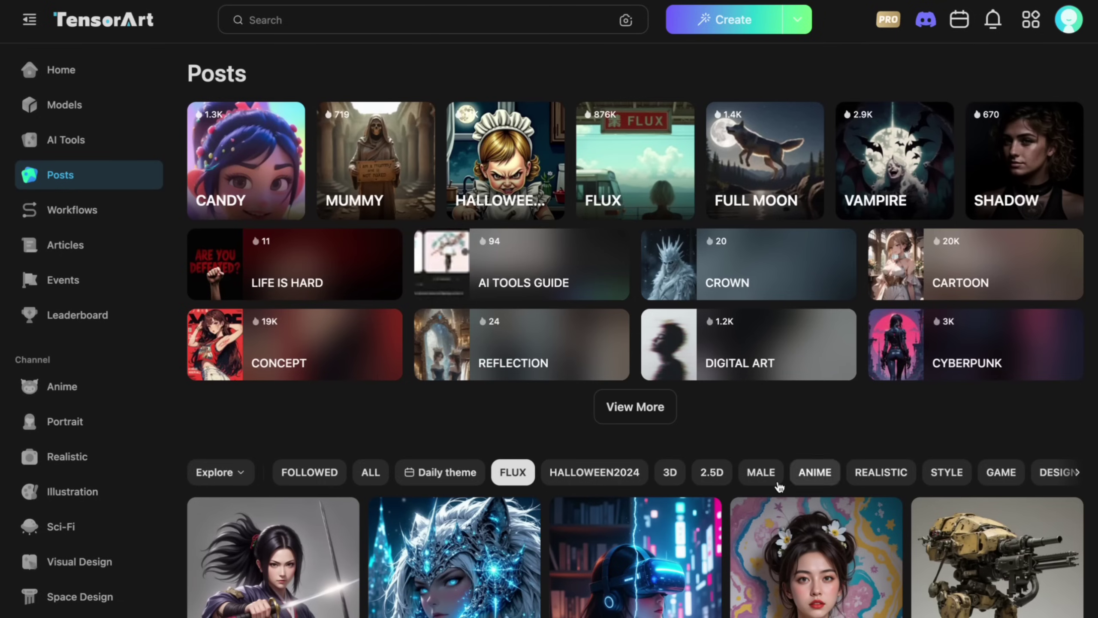
scroll(620, 359, "down", 5)
scroll(620, 359, "down", 3)
scroll(620, 359, "down", 3)
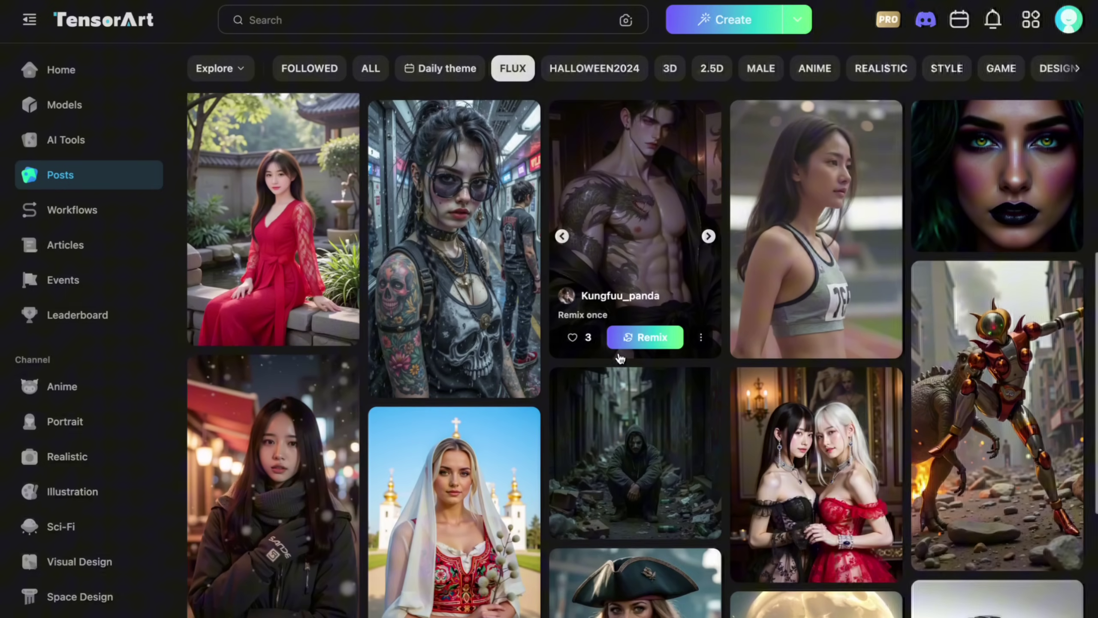
scroll(619, 358, "down", 3)
scroll(619, 358, "down", 5)
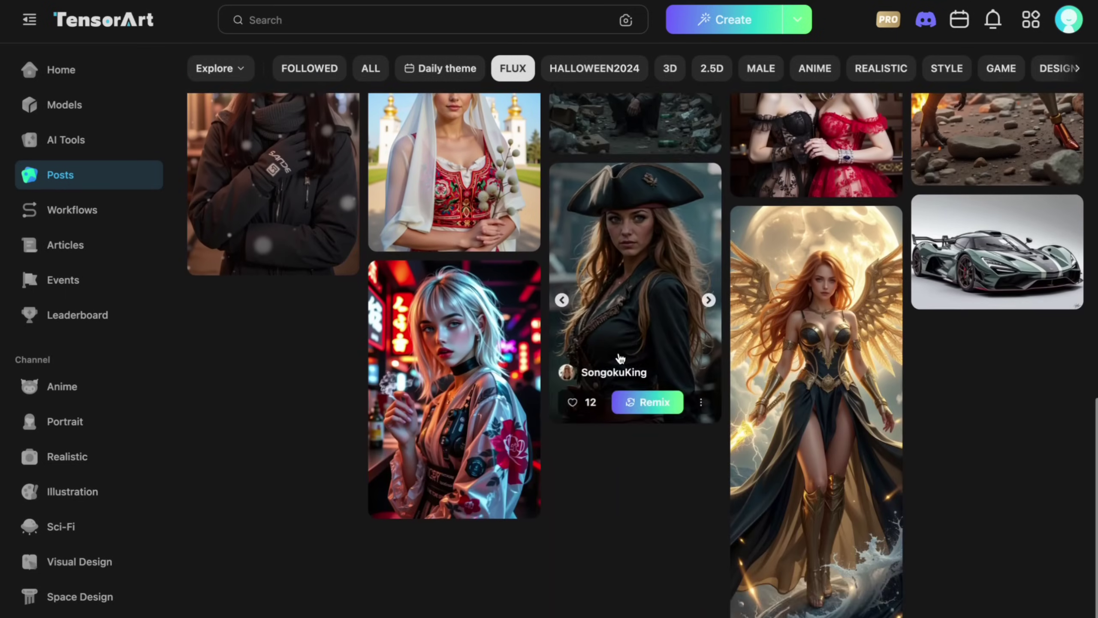
scroll(619, 359, "up", 10)
scroll(620, 358, "up", 2)
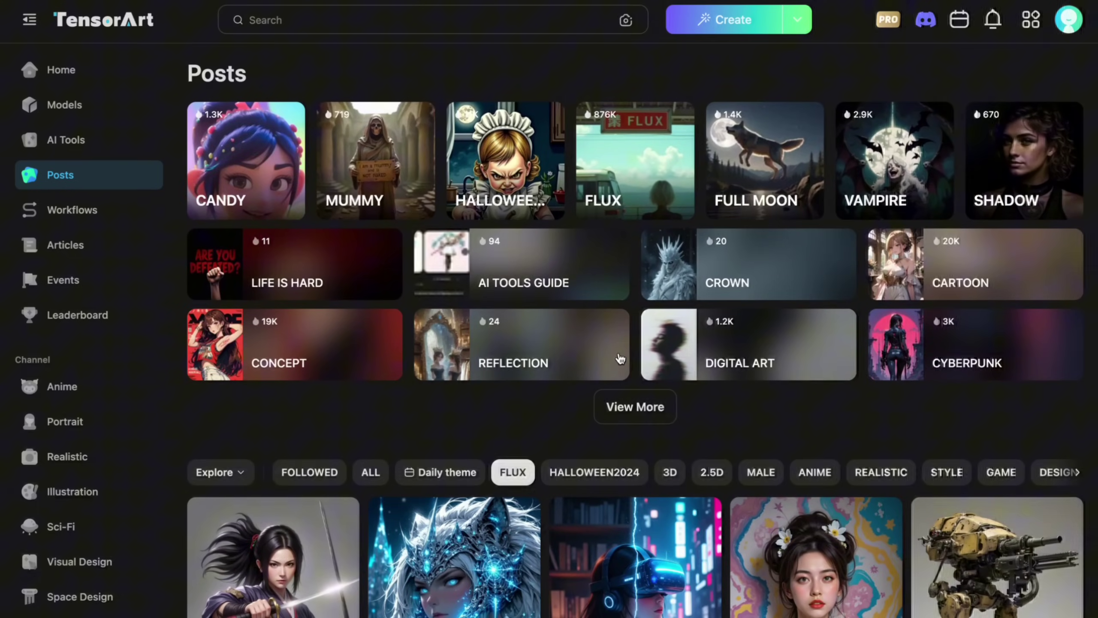
left_click(59, 70)
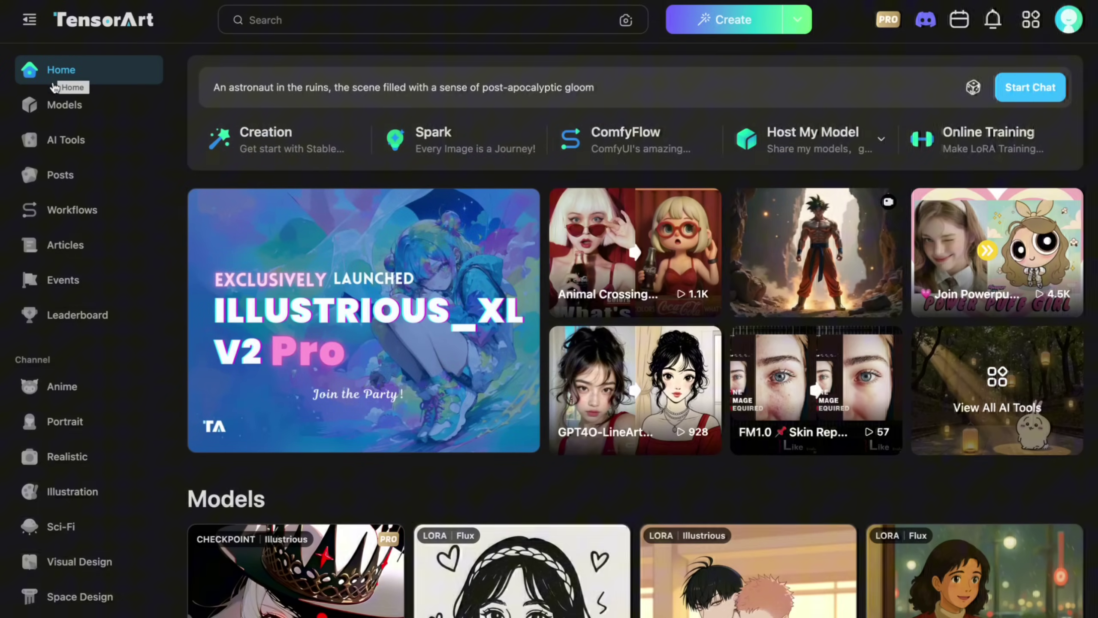
Step: Browse the Models library's card grid, including Shadow Correction XL-v1.1 and FLUXREALnime-V1.0
left_click(58, 104)
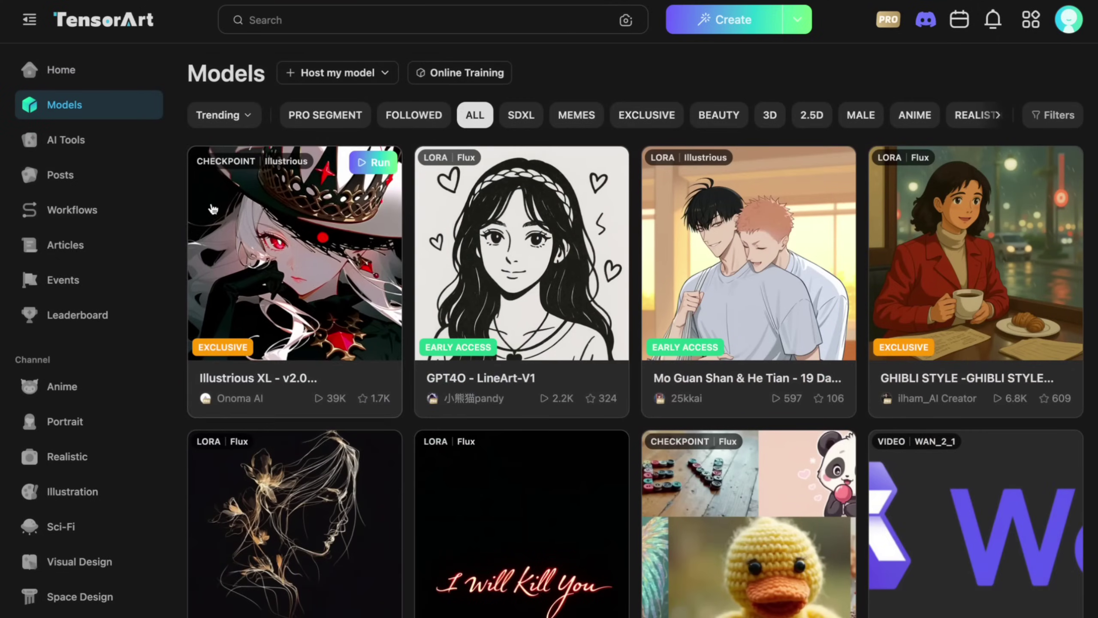
scroll(175, 211, "down", 1)
scroll(175, 210, "down", 1)
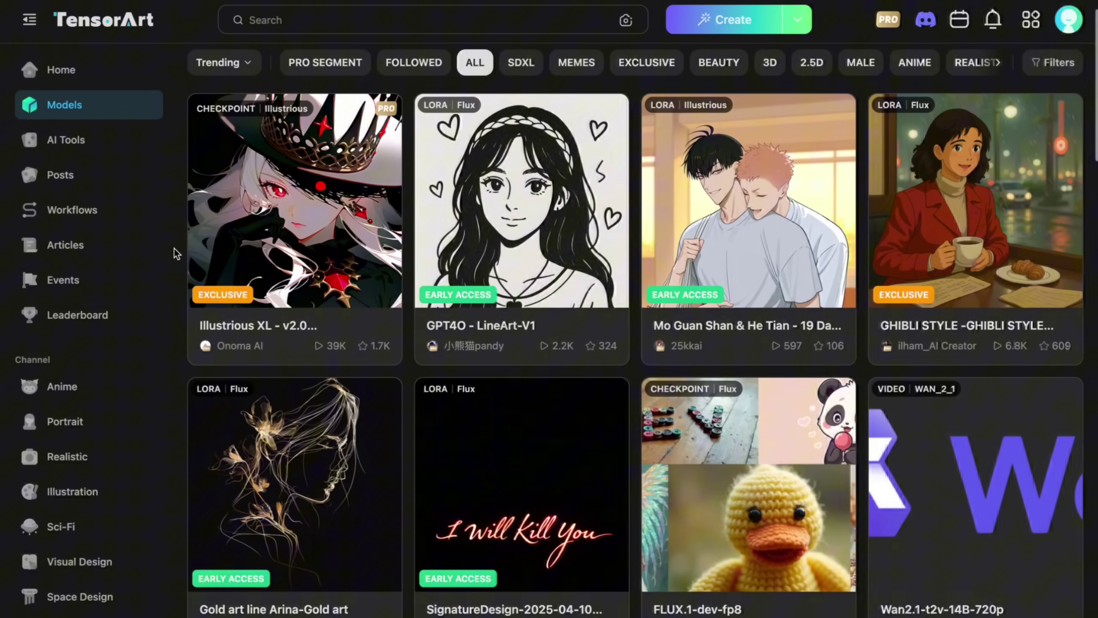
scroll(174, 249, "down", 3)
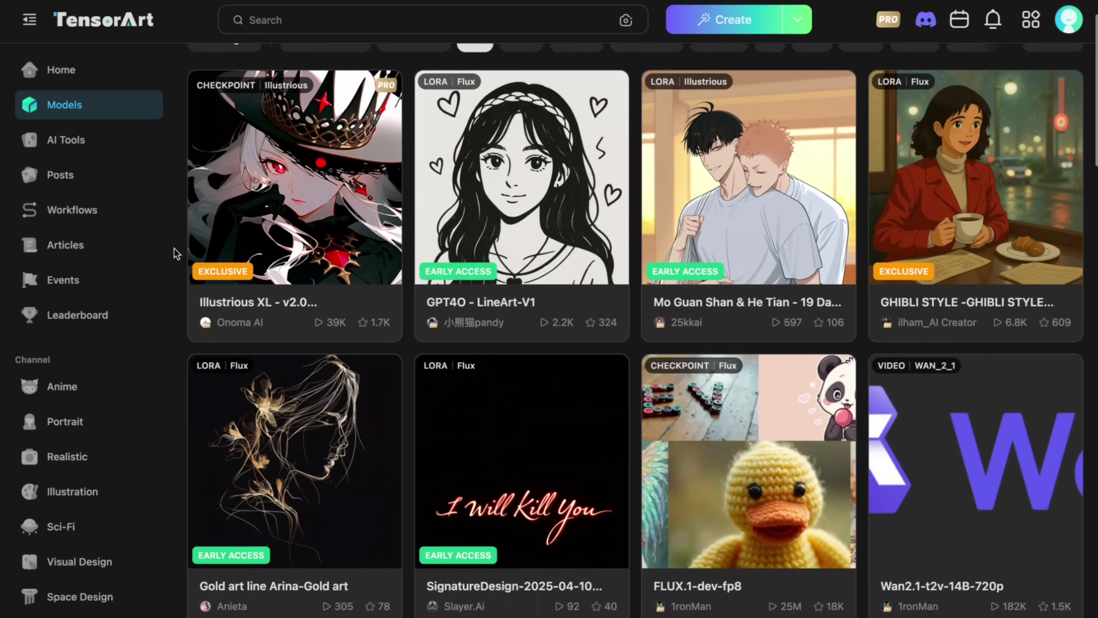
scroll(174, 249, "down", 2)
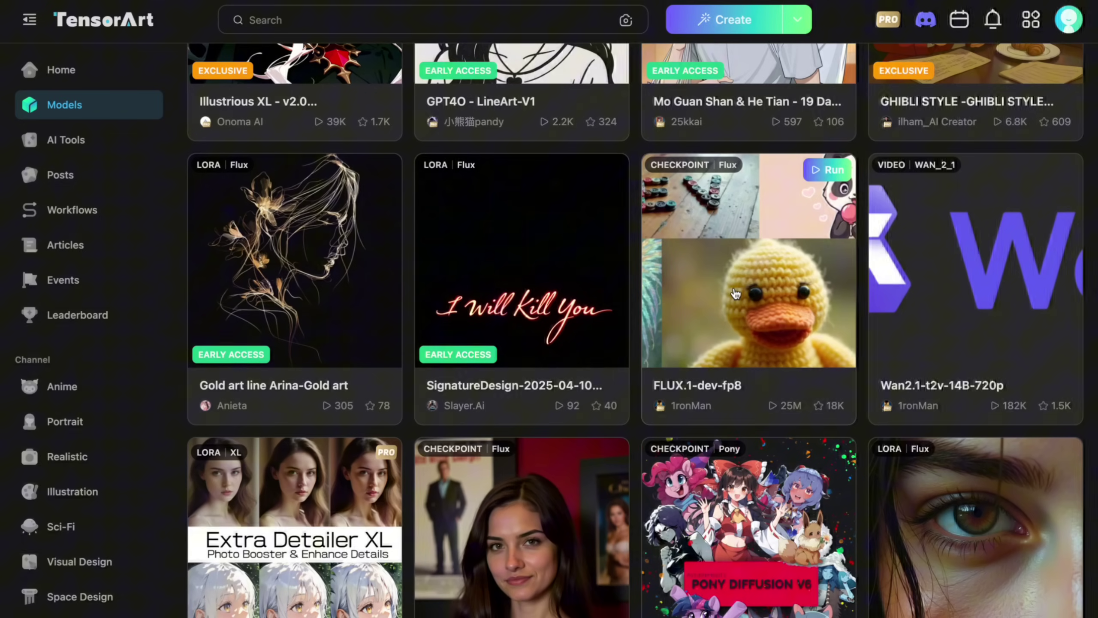
mouse_move(976, 463)
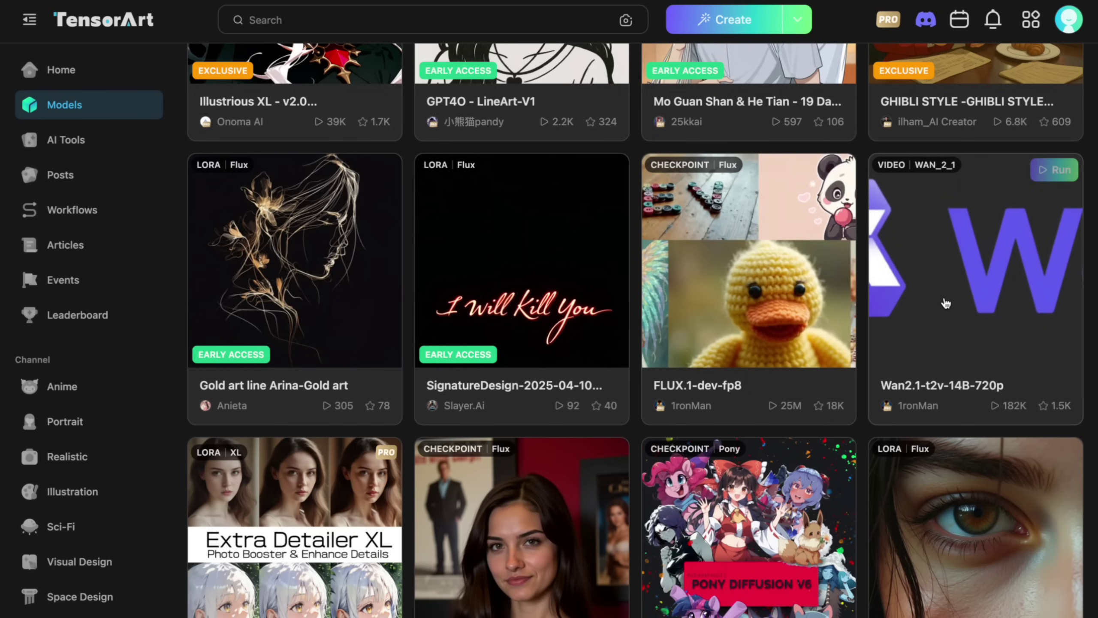
scroll(378, 257, "down", 5)
scroll(515, 300, "down", 3)
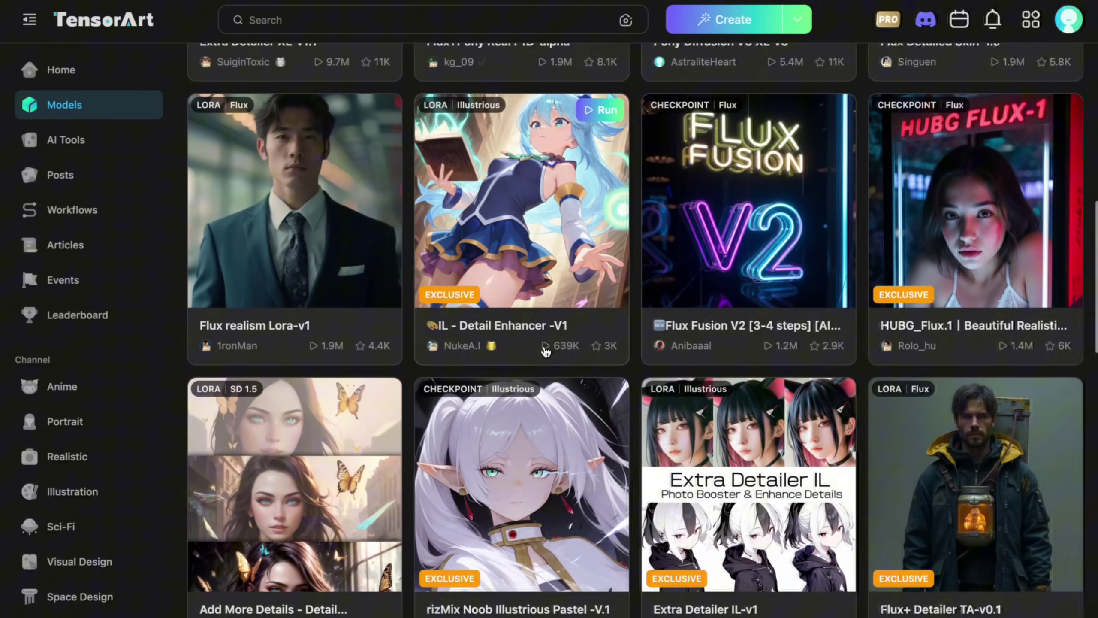
scroll(545, 351, "down", 5)
scroll(545, 350, "down", 3)
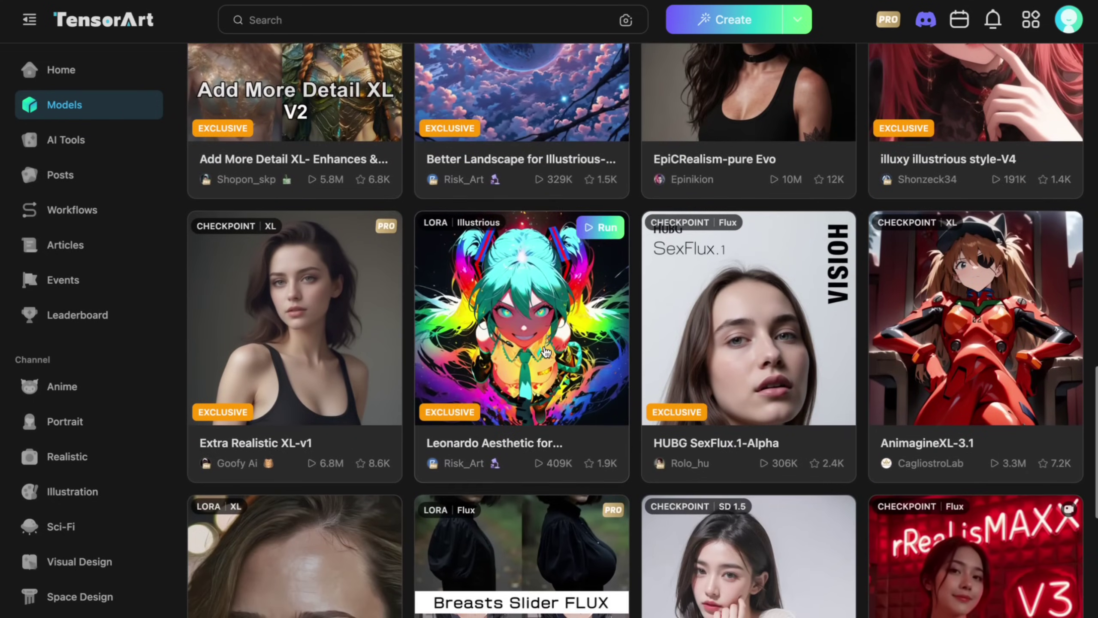
scroll(545, 350, "down", 3)
scroll(545, 350, "down", 2)
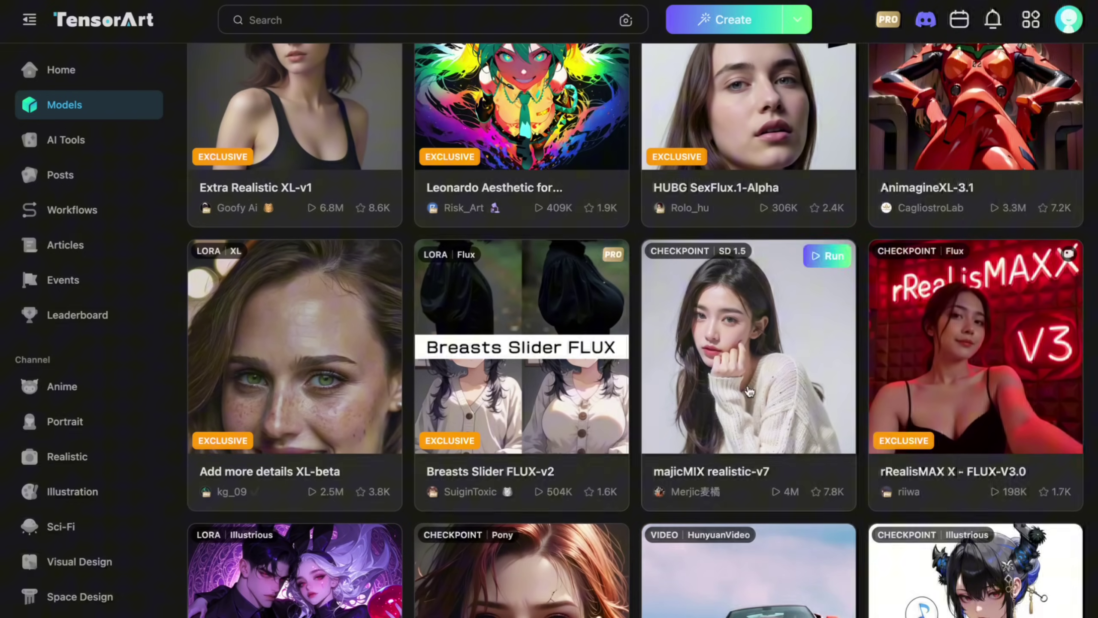
mouse_move(976, 360)
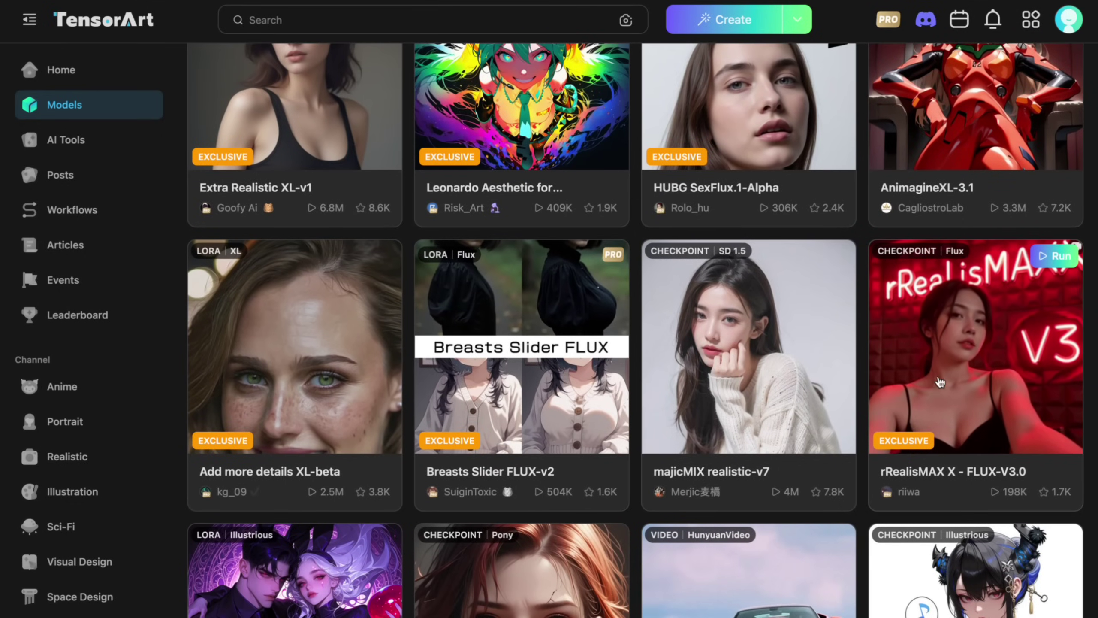
scroll(655, 357, "down", 2)
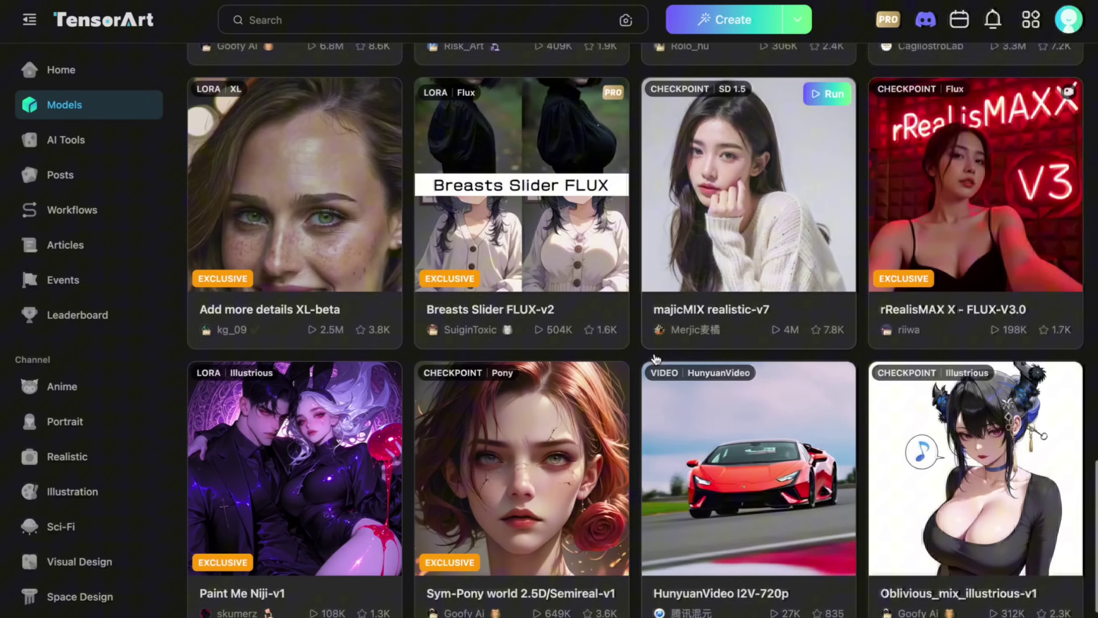
scroll(654, 357, "down", 1)
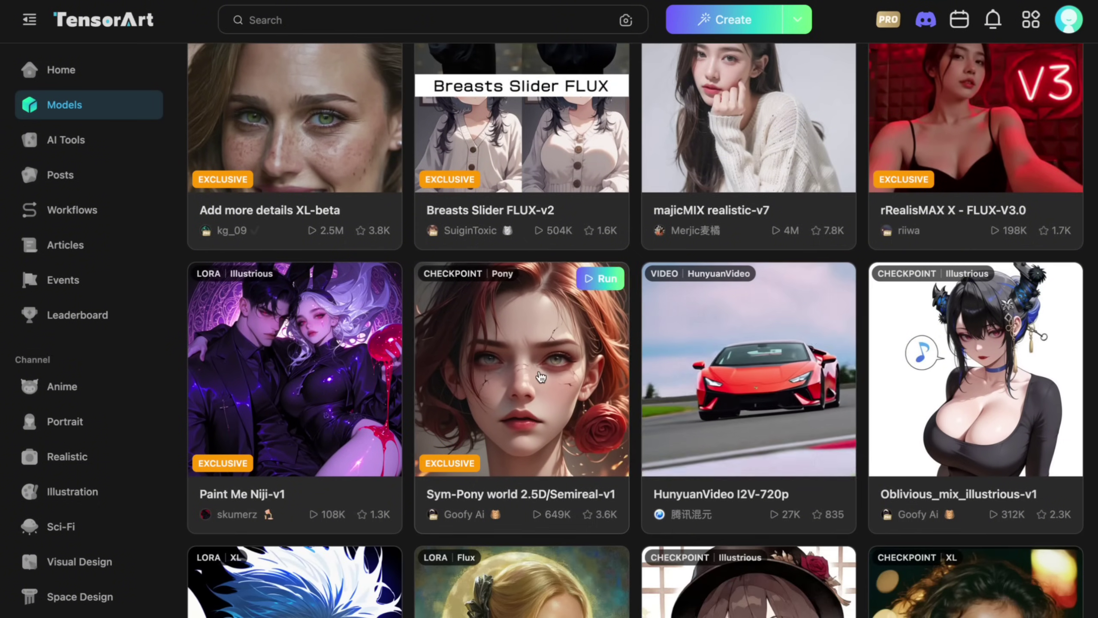
scroll(540, 377, "down", 2)
scroll(541, 377, "down", 3)
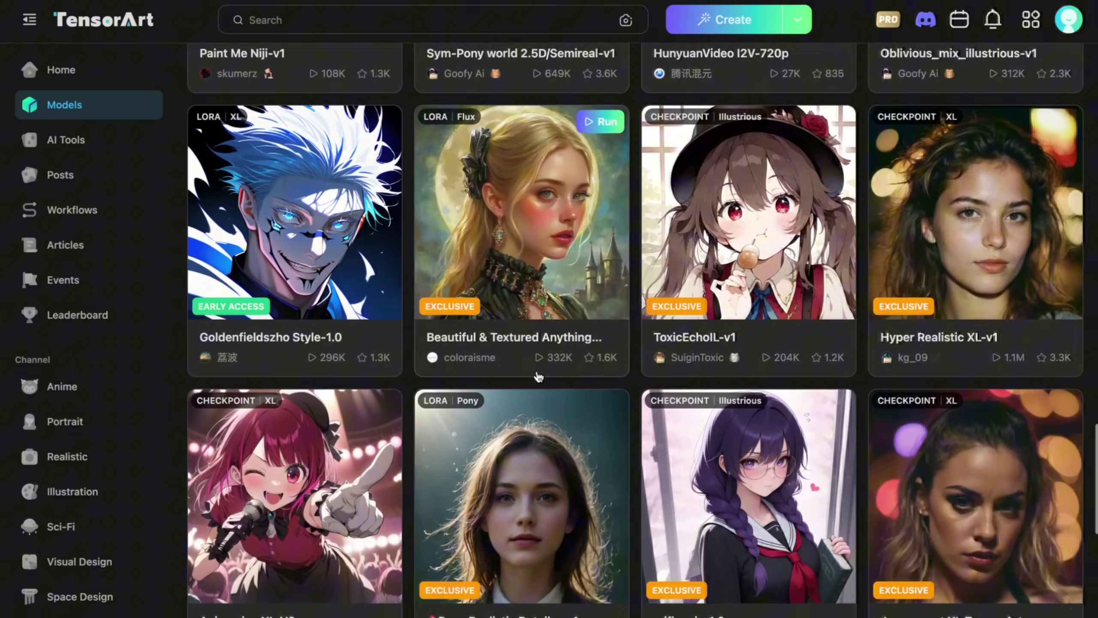
scroll(539, 376, "down", 2)
scroll(538, 375, "down", 2)
scroll(539, 376, "down", 1)
scroll(538, 376, "down", 1)
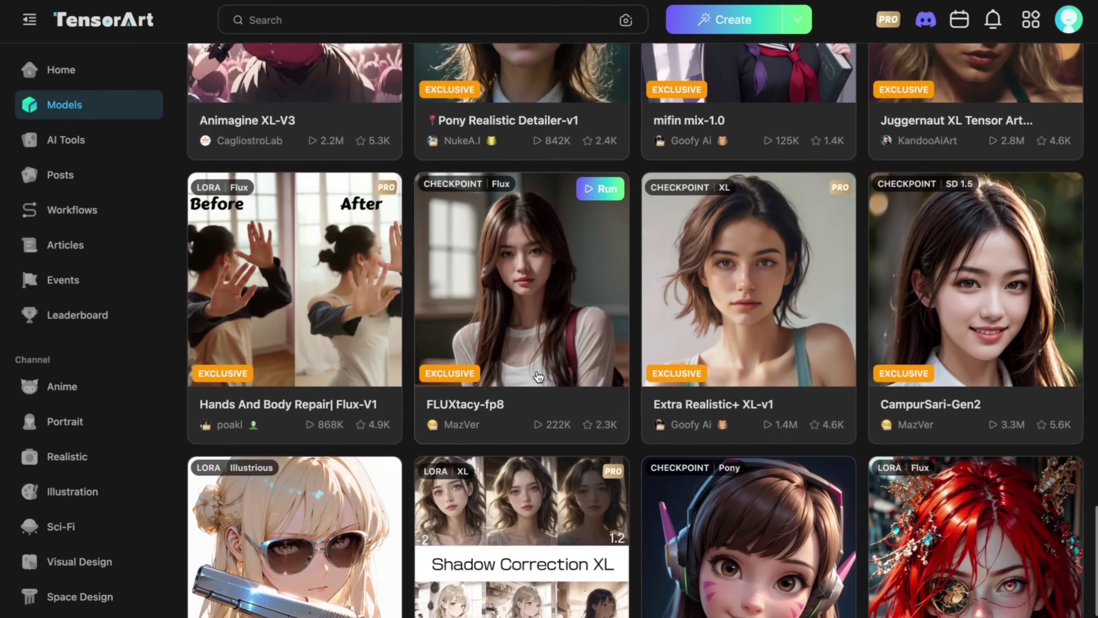
scroll(538, 375, "down", 1)
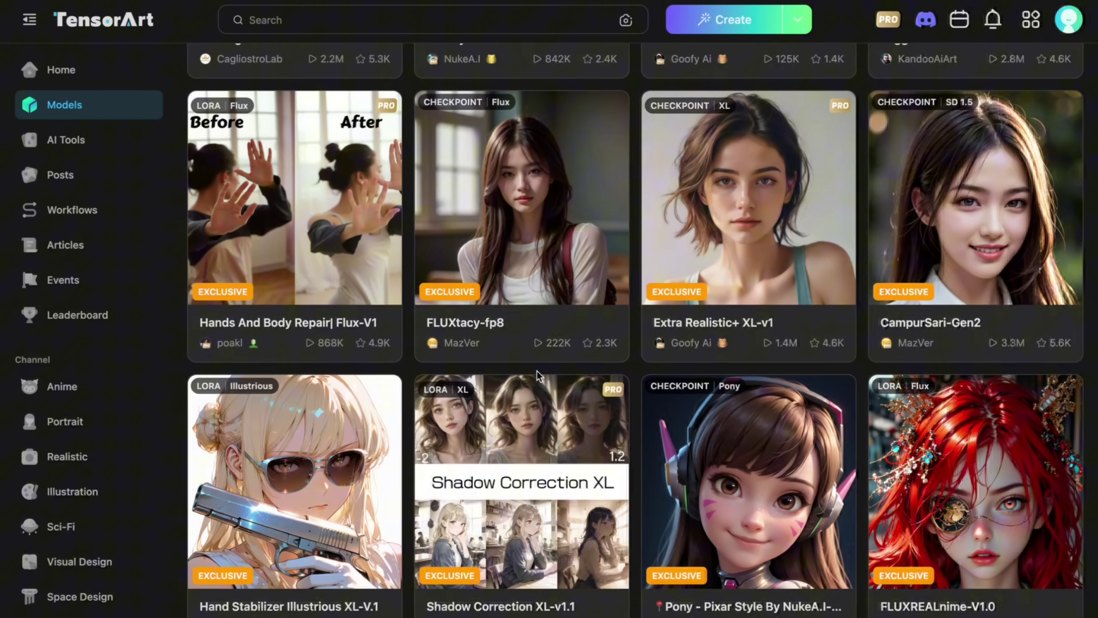
mouse_move(295, 292)
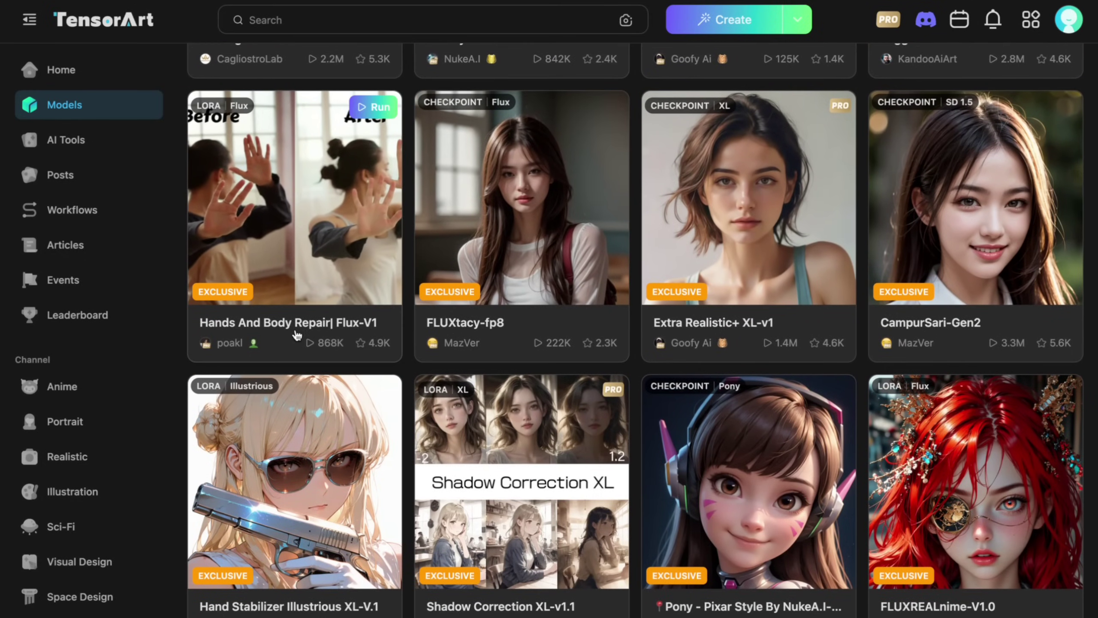
scroll(294, 307, "up", 1)
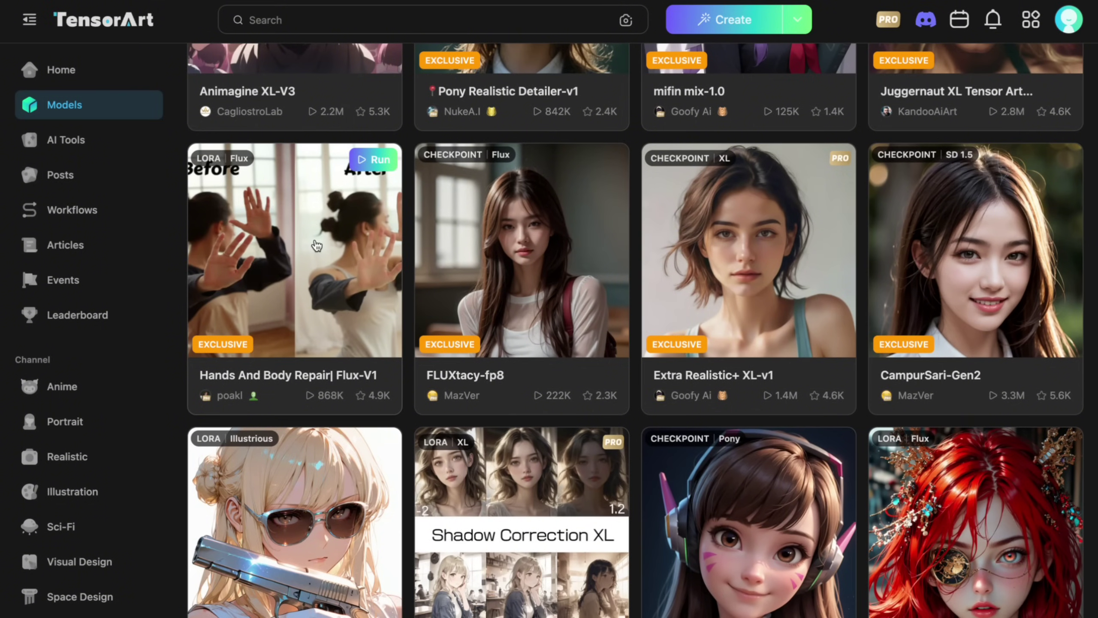
scroll(318, 247, "down", 3)
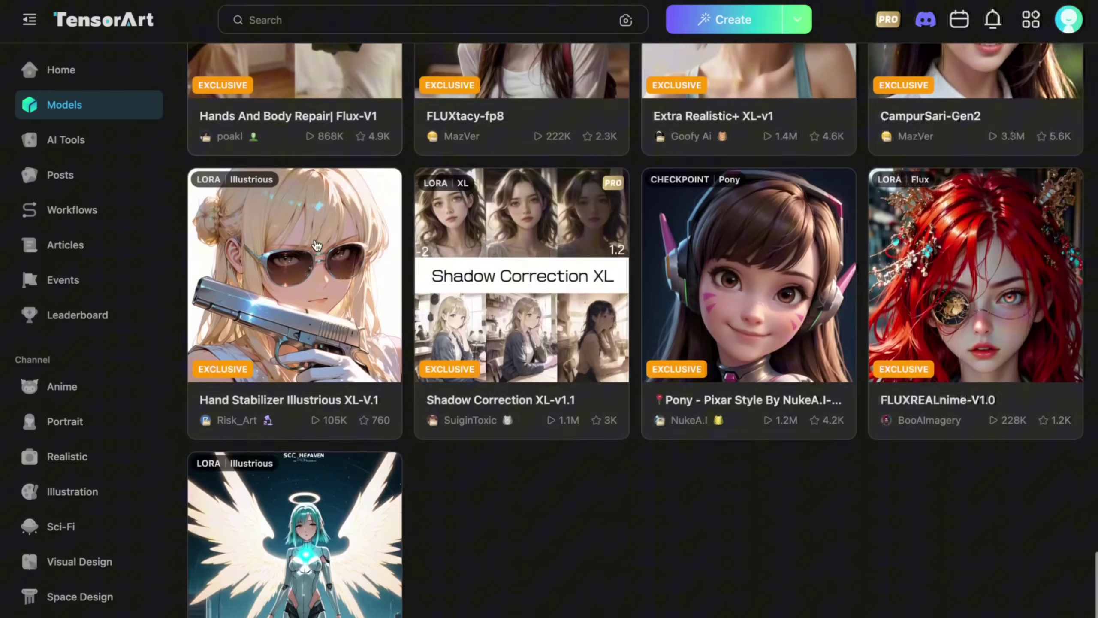
scroll(317, 246, "up", 3)
left_click(64, 105)
Step: Browse the AI Tools page's Latest Releases, Quick Tools and full tool grid
left_click(69, 139)
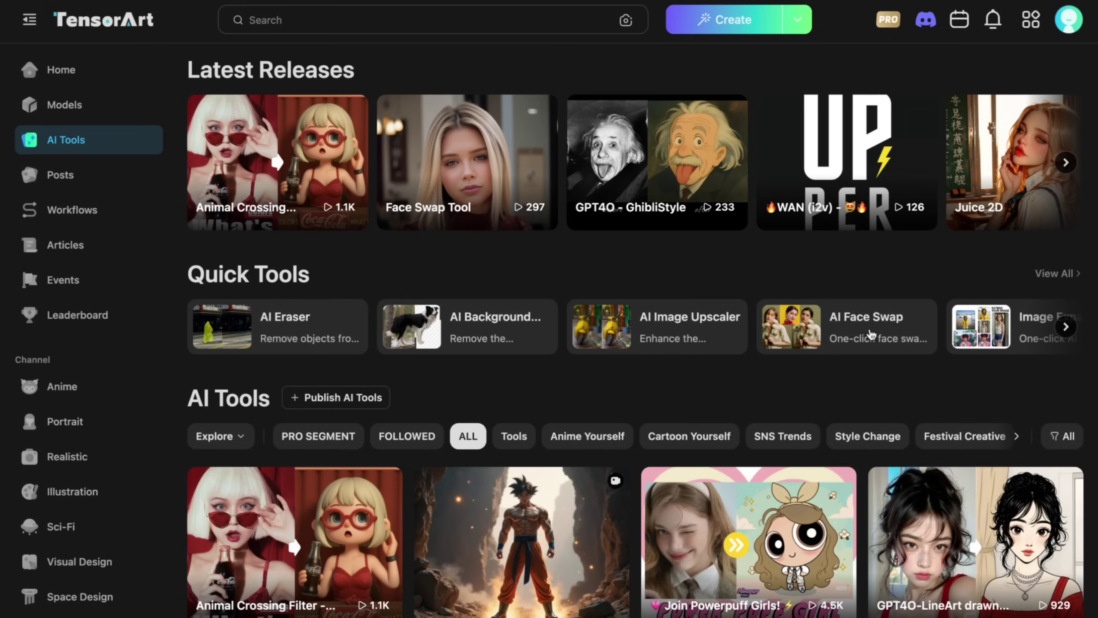
scroll(772, 352, "down", 3)
scroll(773, 352, "down", 2)
scroll(772, 352, "down", 1)
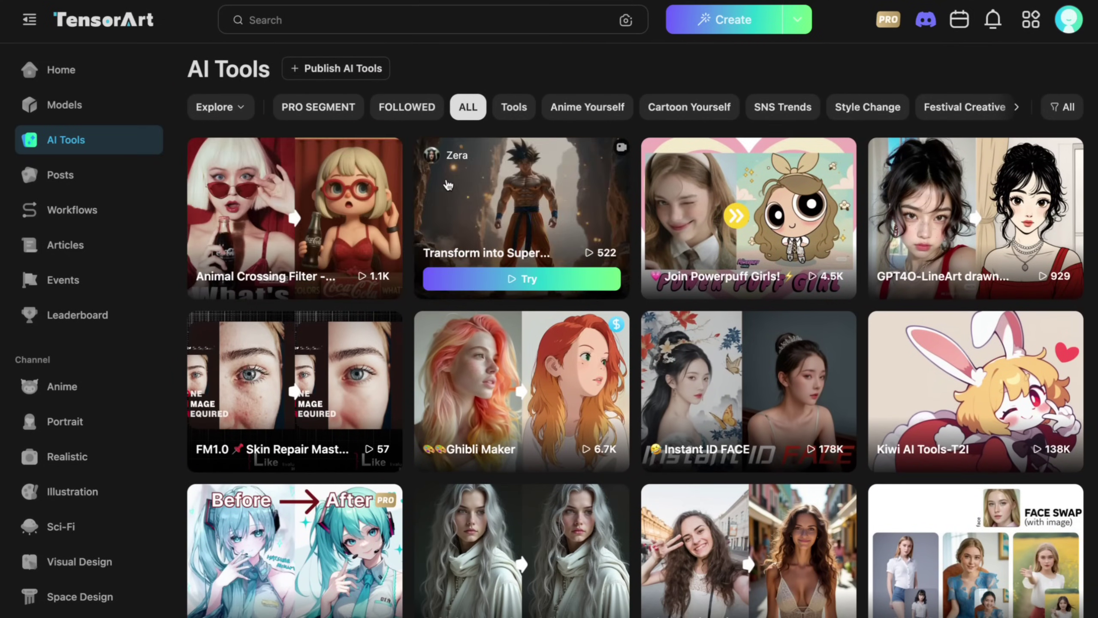
mouse_move(522, 206)
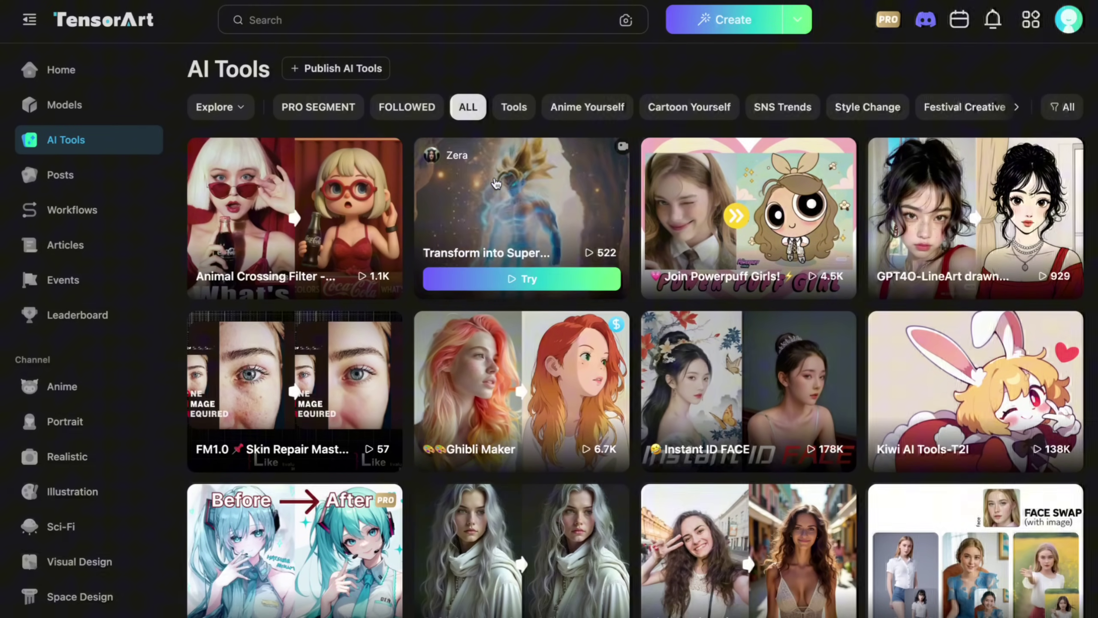
scroll(496, 184, "down", 2)
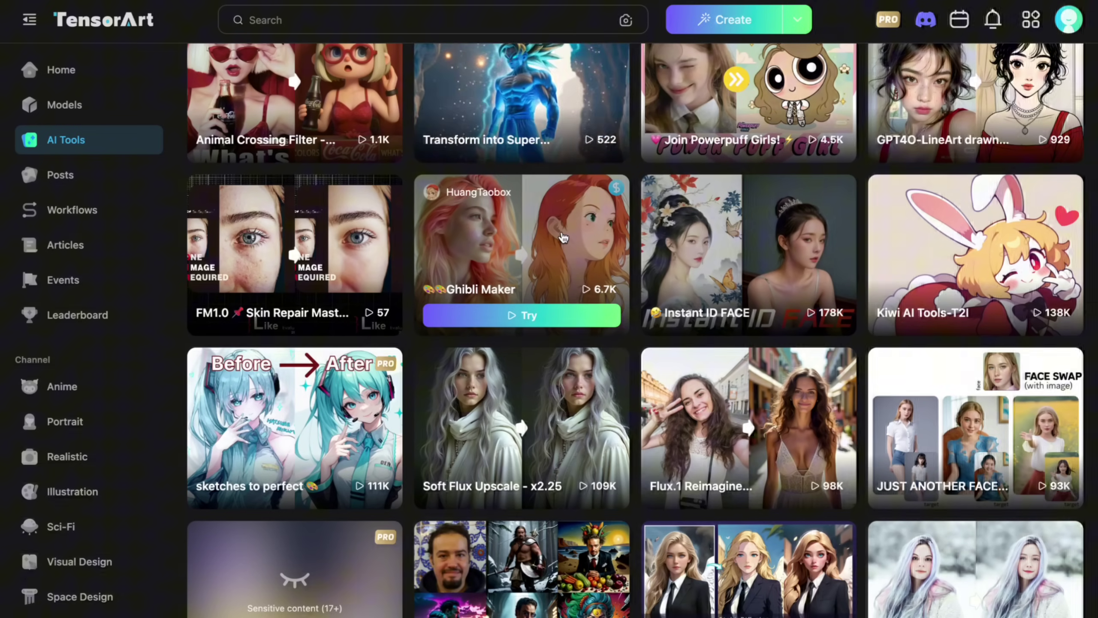
scroll(563, 236, "down", 1)
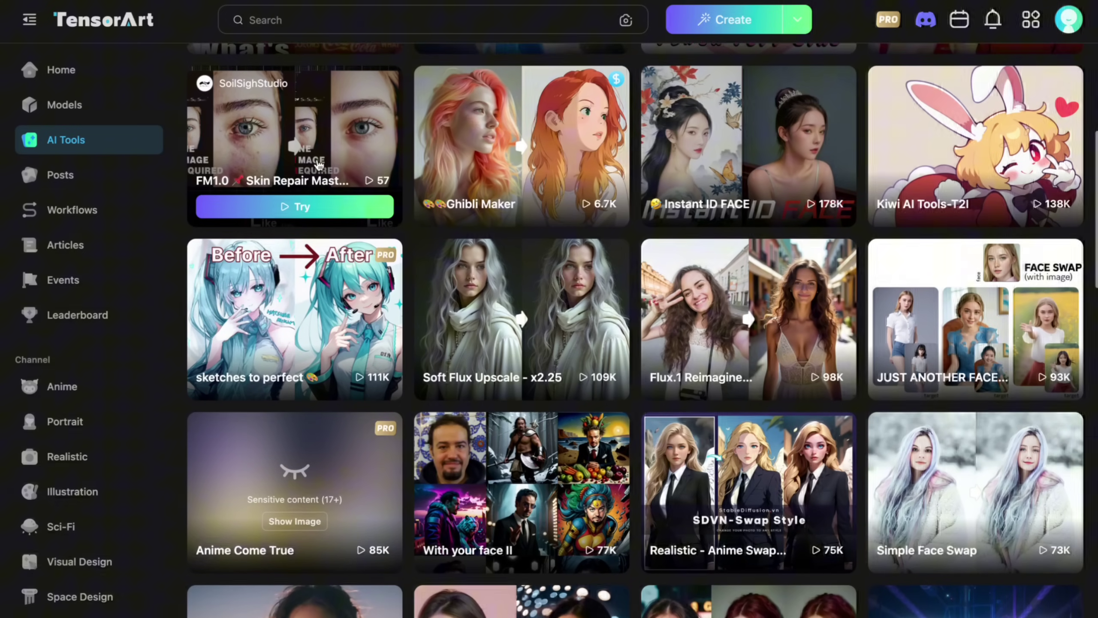
scroll(318, 164, "down", 1)
scroll(543, 209, "down", 2)
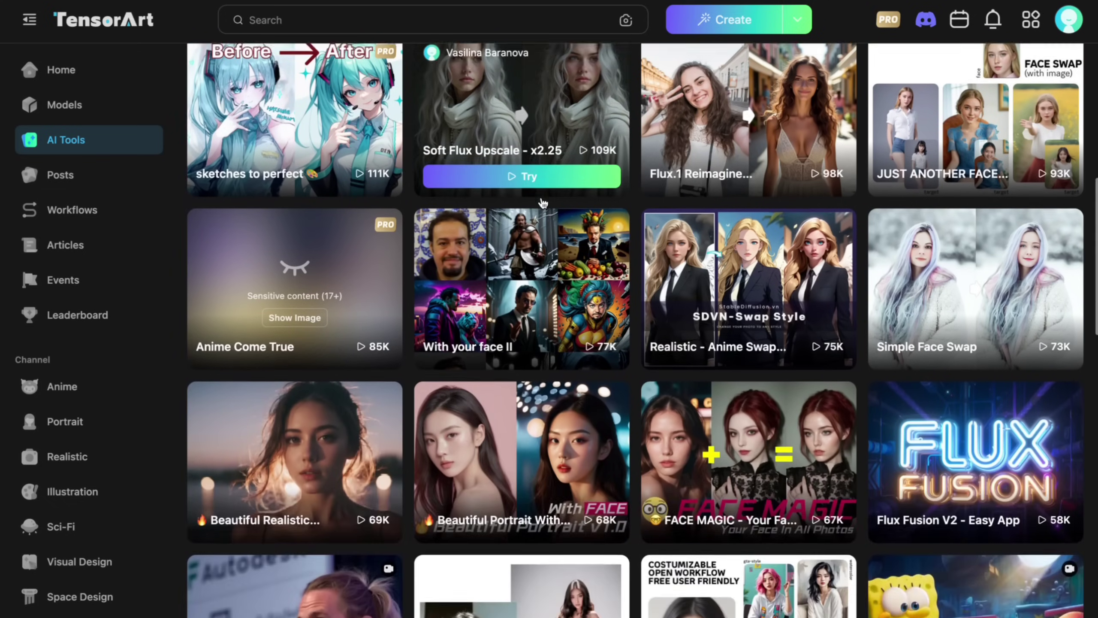
scroll(543, 209, "down", 2)
scroll(543, 209, "down", 2)
scroll(543, 209, "down", 1)
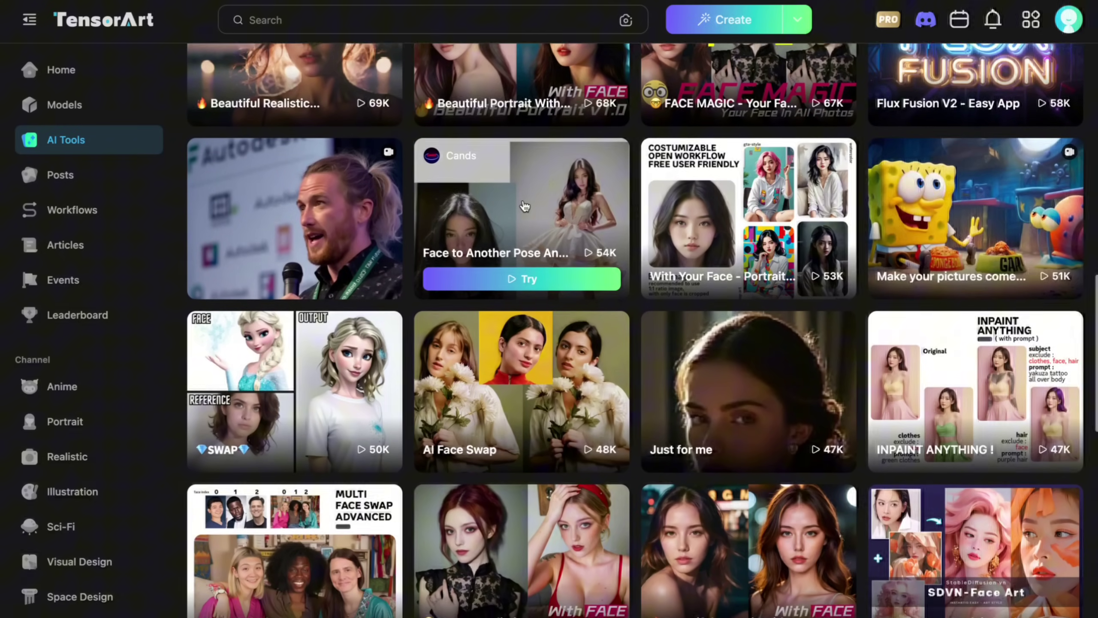
scroll(543, 203, "down", 2)
scroll(543, 204, "down", 2)
scroll(542, 204, "down", 1)
scroll(525, 204, "down", 3)
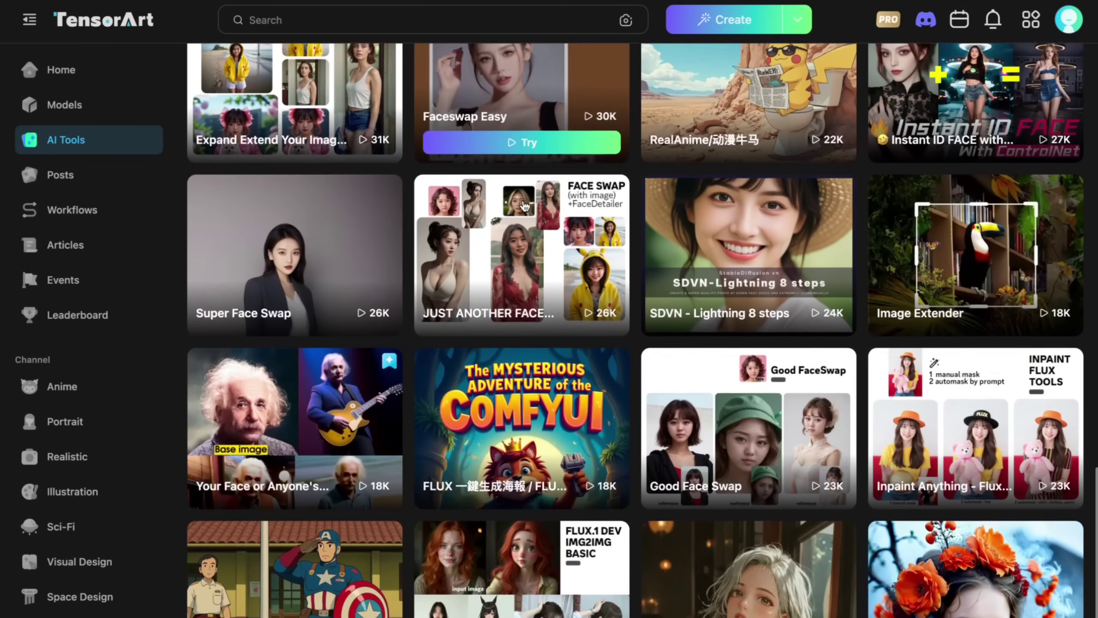
scroll(525, 204, "down", 1)
scroll(525, 204, "up", 8)
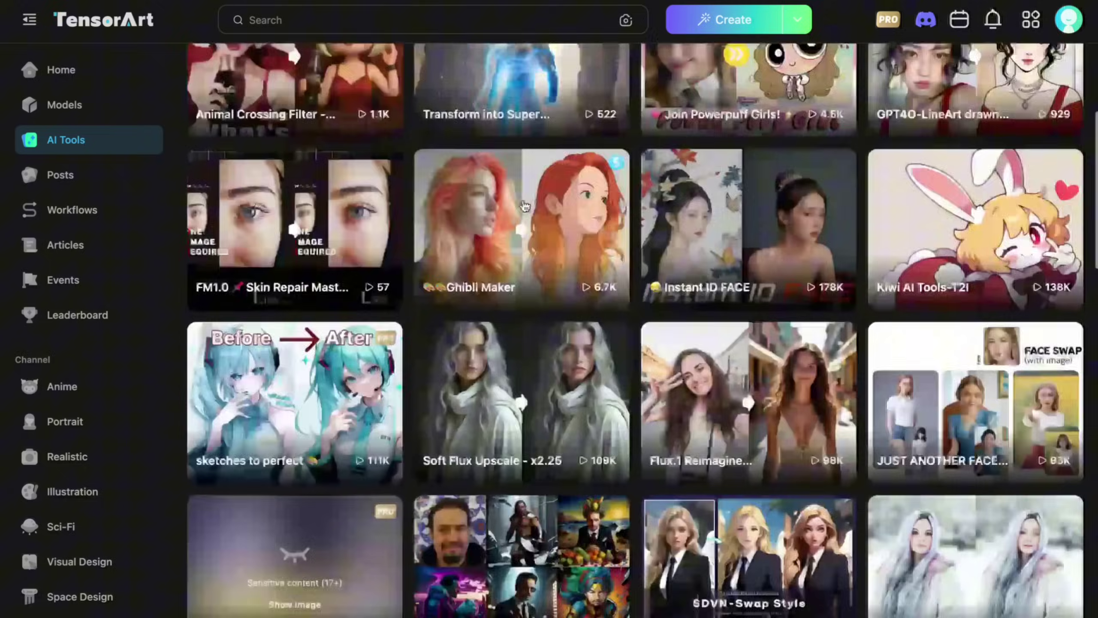
scroll(526, 204, "up", 8)
scroll(524, 200, "up", 2)
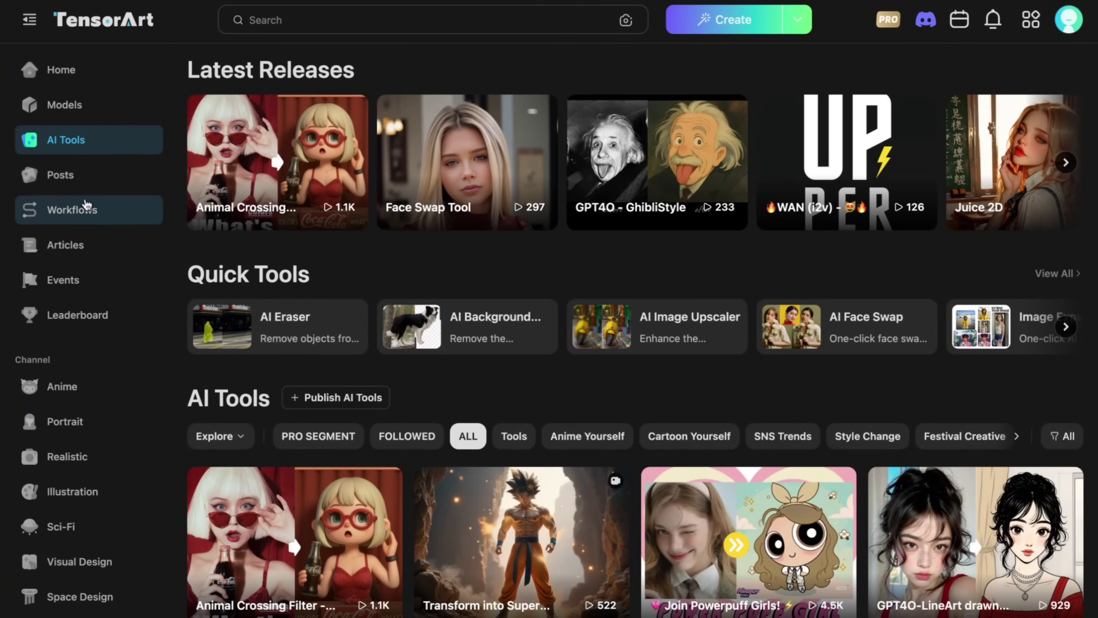
Step: View the creator leaderboard and the top-ranked creator NukeA.I's profile
left_click(88, 315)
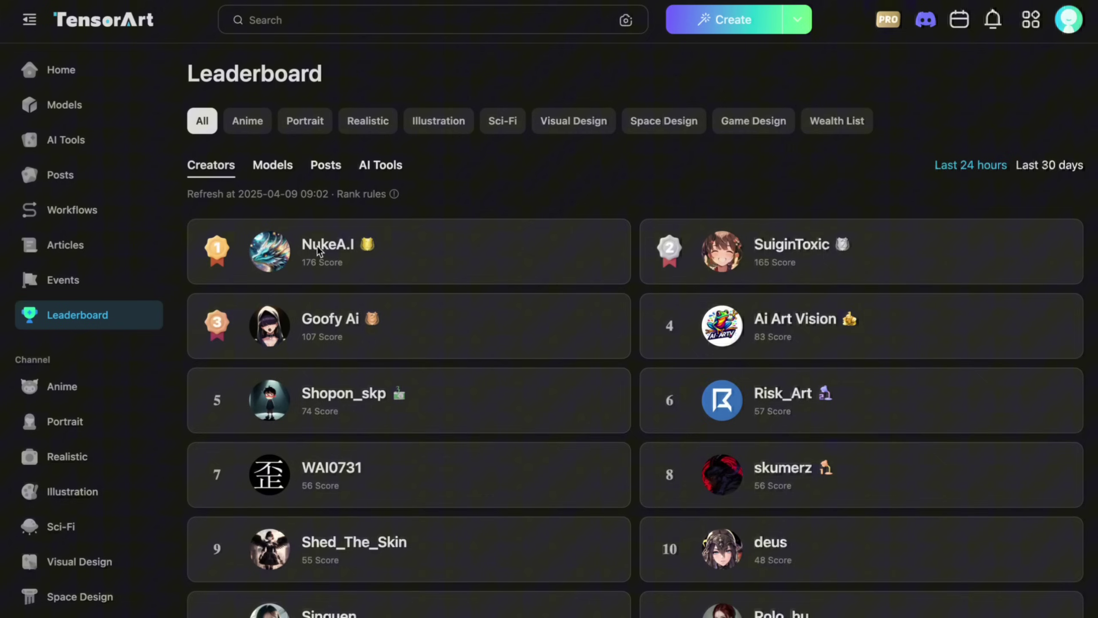
left_click(318, 246)
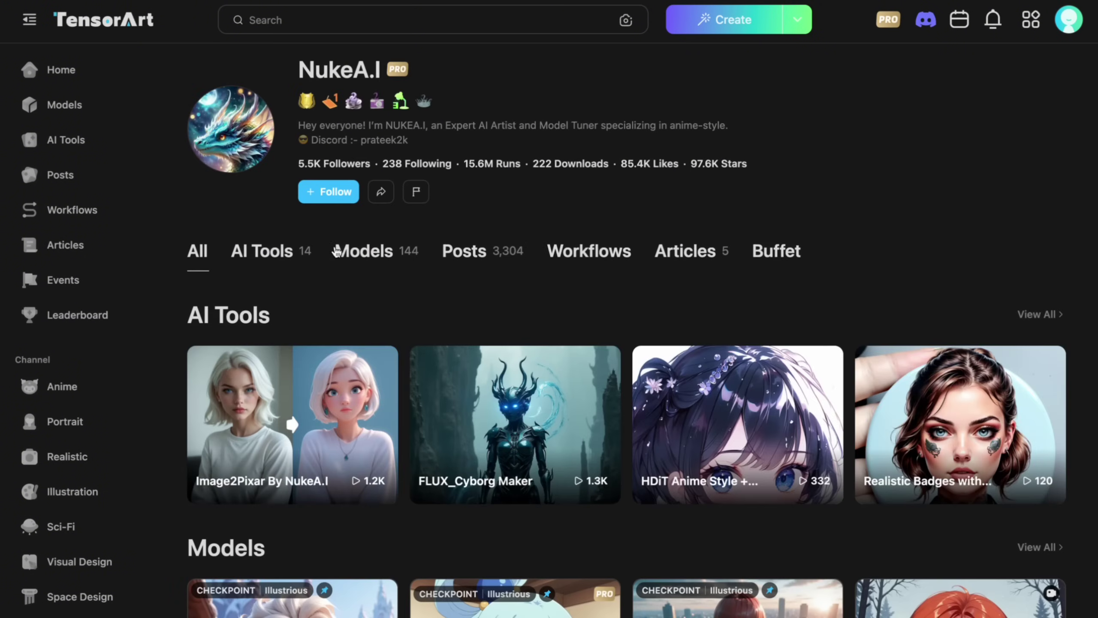
scroll(205, 212, "down", 1)
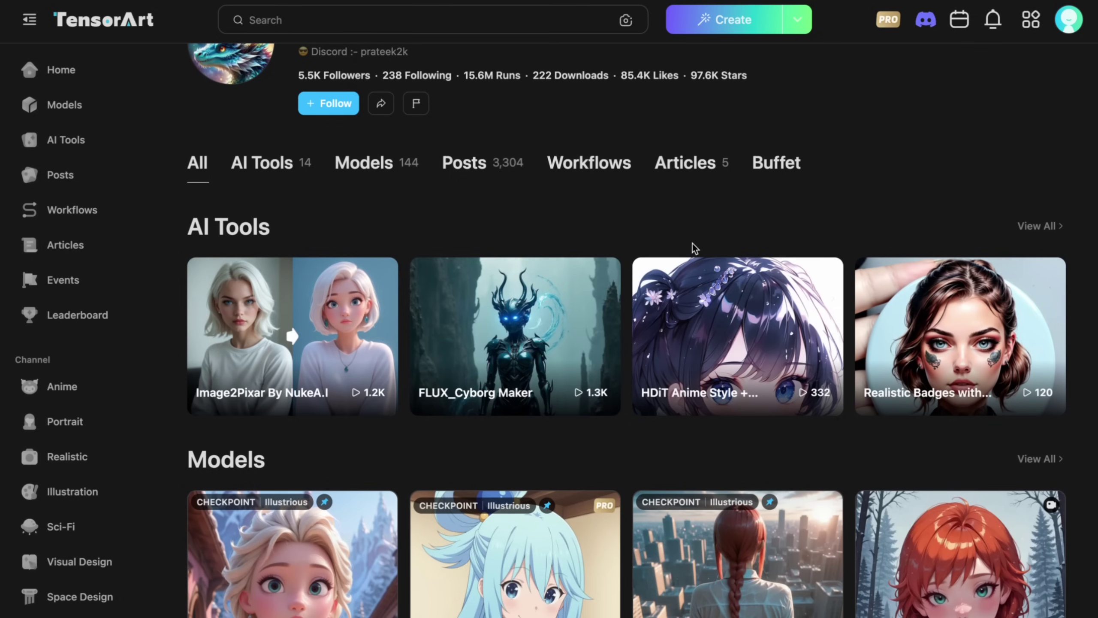
scroll(704, 258, "down", 3)
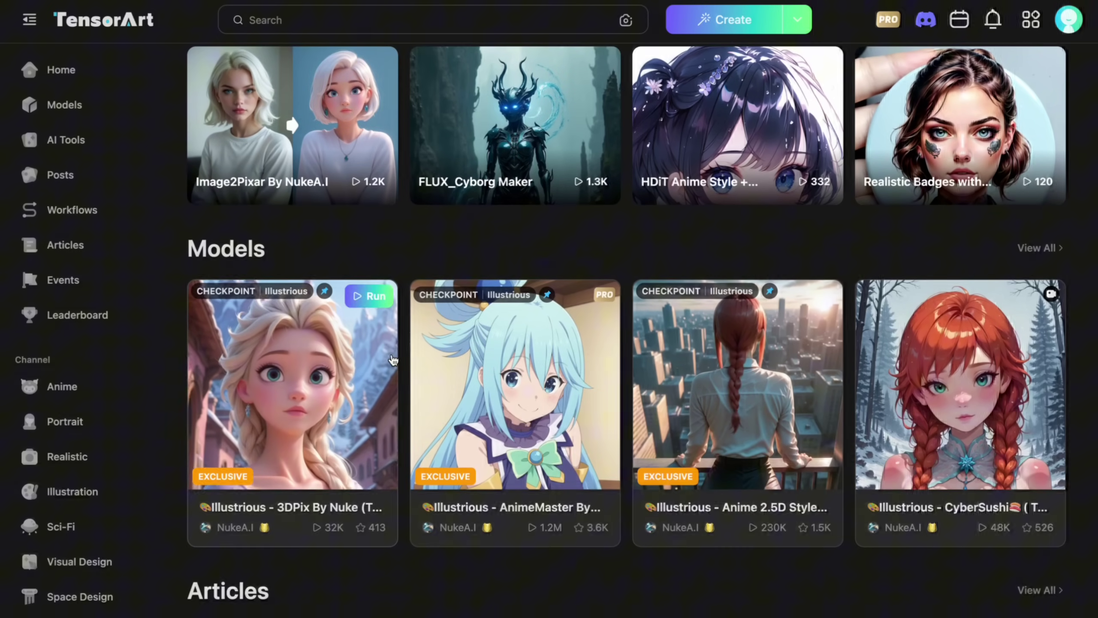
scroll(704, 354, "down", 3)
scroll(663, 358, "down", 2)
scroll(662, 358, "down", 3)
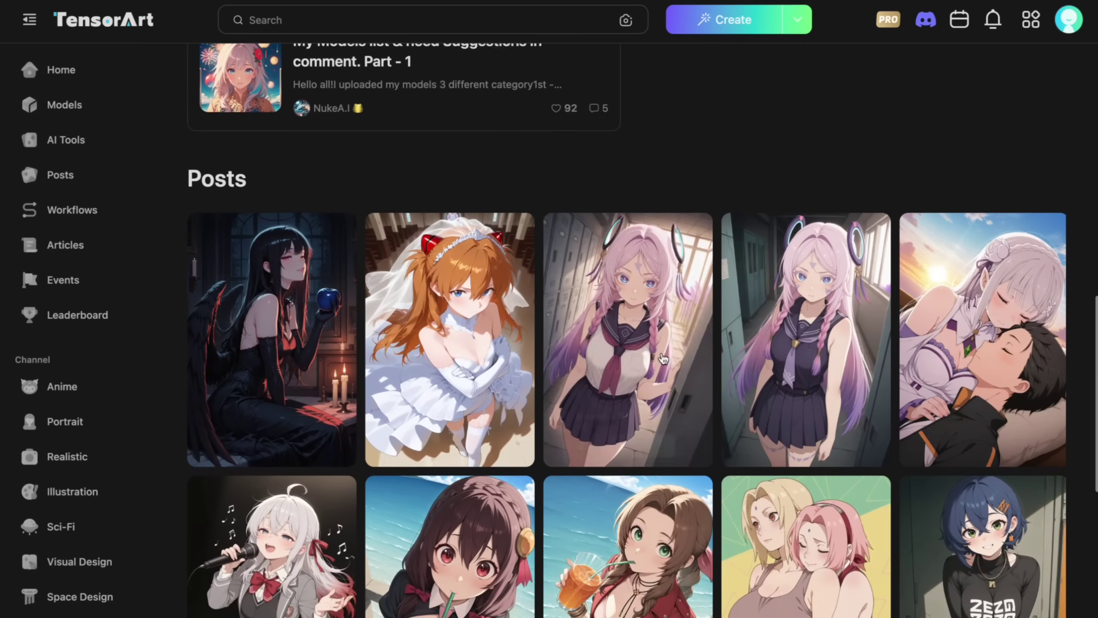
scroll(590, 312, "down", 4)
scroll(591, 312, "down", 1)
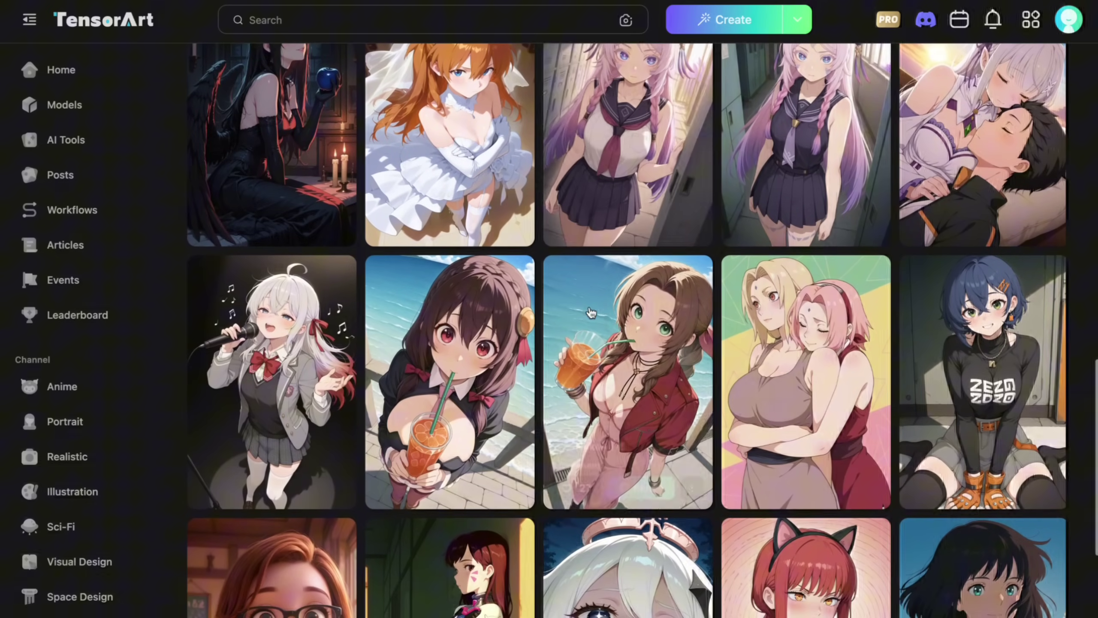
scroll(180, 246, "down", 1)
scroll(181, 247, "down", 3)
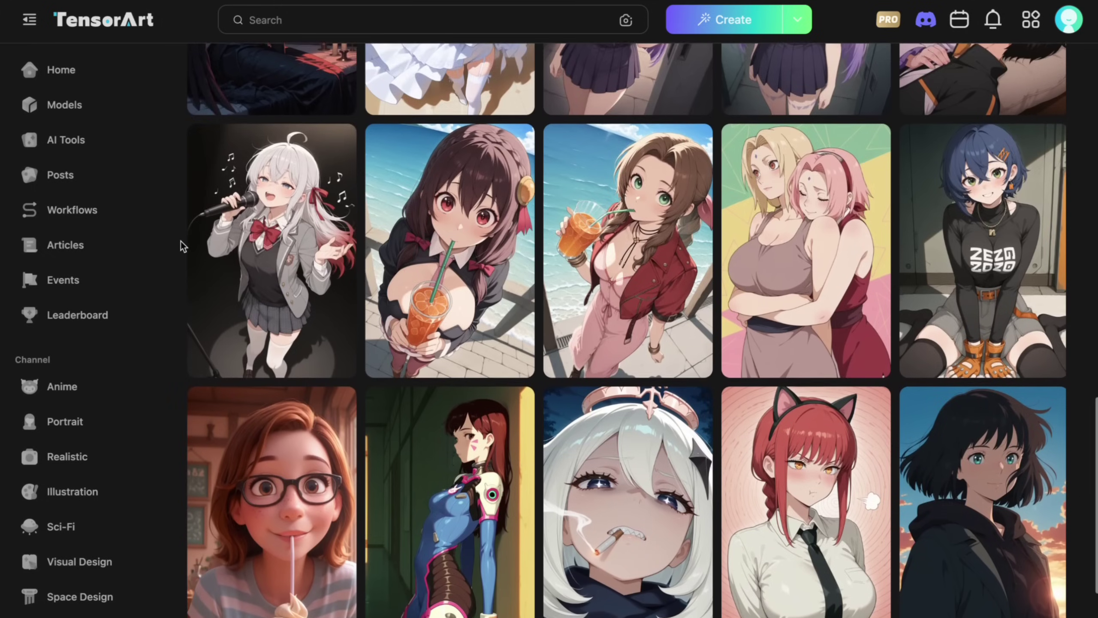
scroll(180, 246, "down", 3)
scroll(181, 246, "down", 1)
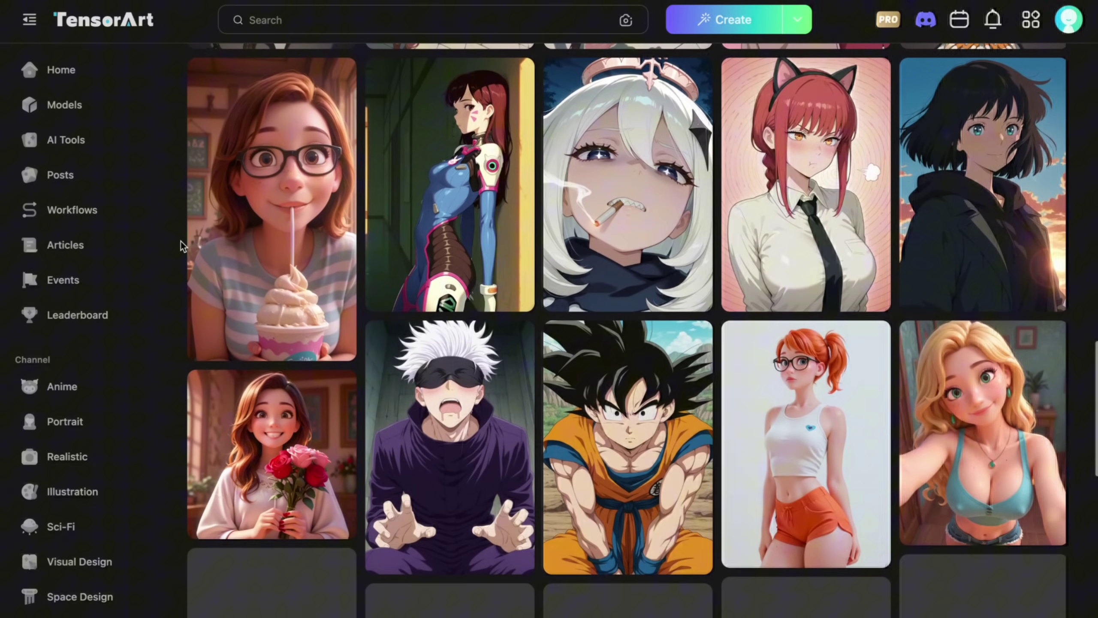
scroll(180, 246, "down", 3)
scroll(181, 247, "down", 1)
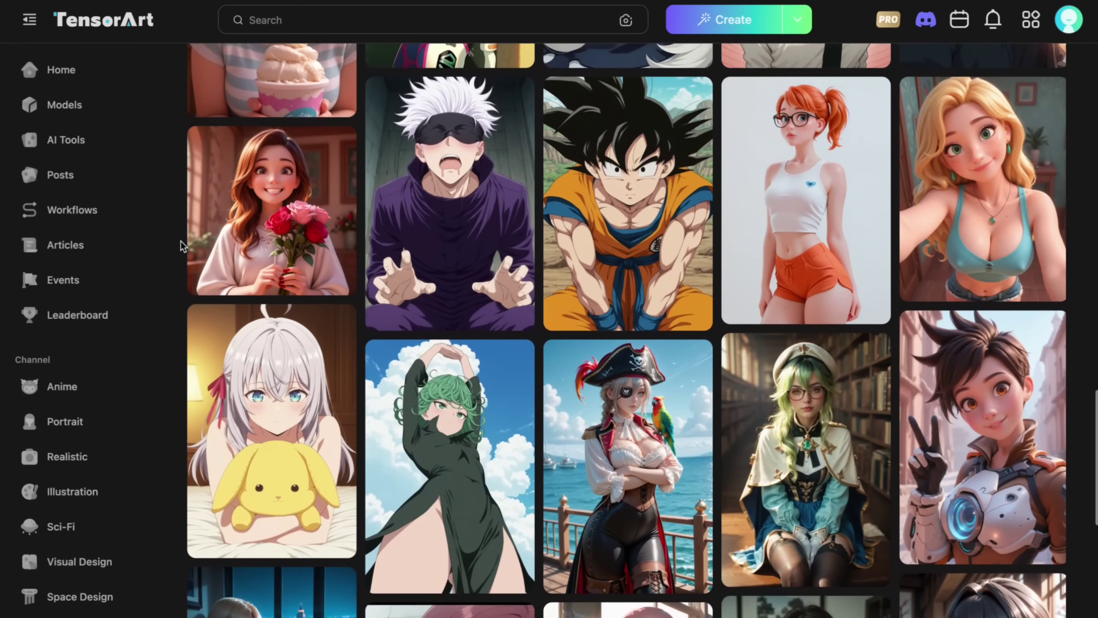
scroll(180, 246, "down", 2)
scroll(180, 246, "down", 1)
scroll(180, 246, "down", 3)
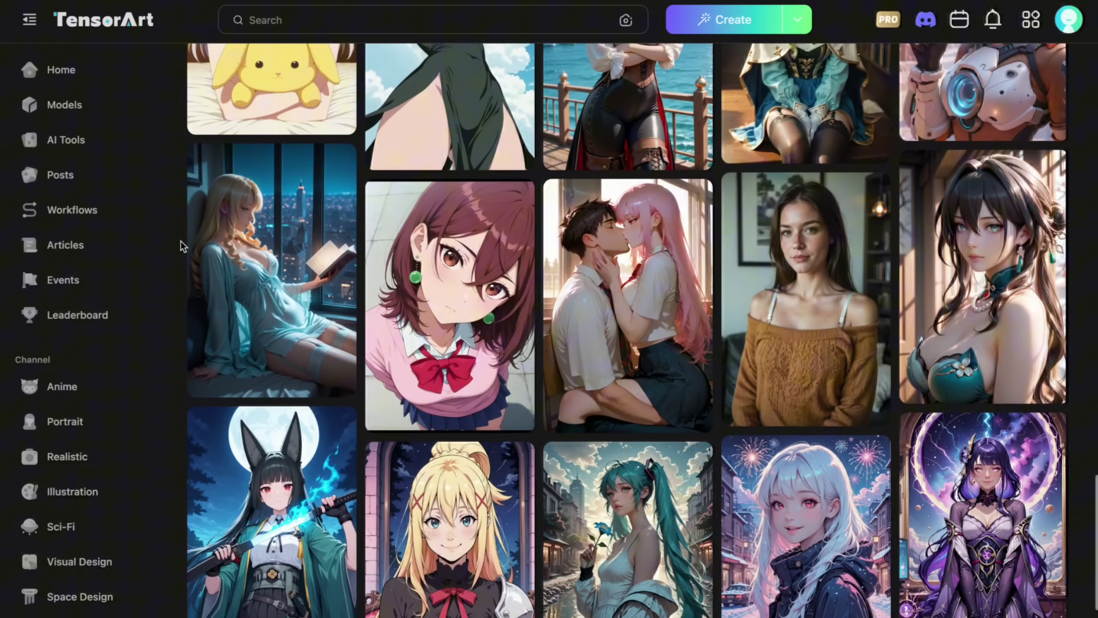
scroll(180, 246, "down", 1)
scroll(180, 247, "down", 3)
scroll(180, 247, "up", 7)
scroll(180, 247, "up", 8)
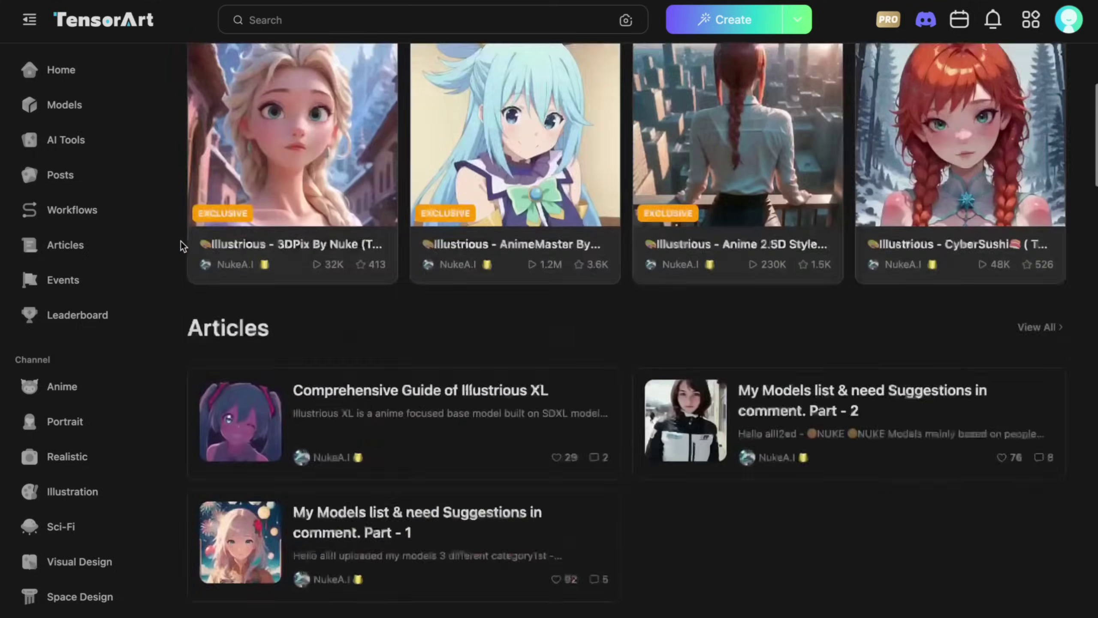
scroll(180, 246, "up", 5)
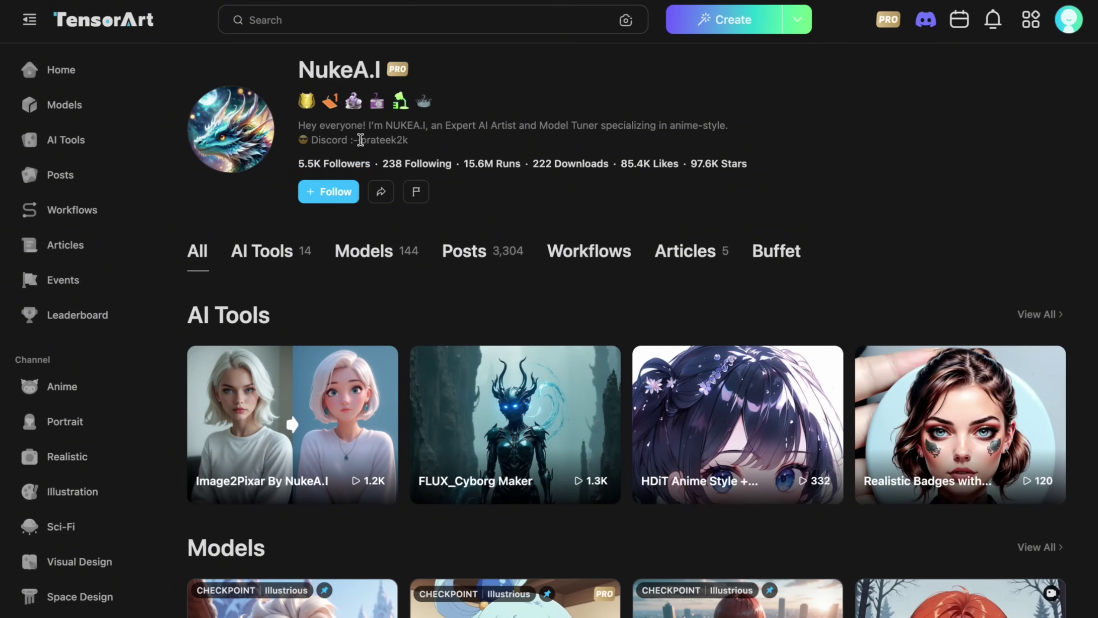
Step: Highlight the creator's Discord handle and name in the bio, then clear the selection
mouse_move(360, 140)
left_mouse_down()
mouse_move(415, 142)
mouse_move(430, 126)
left_mouse_up()
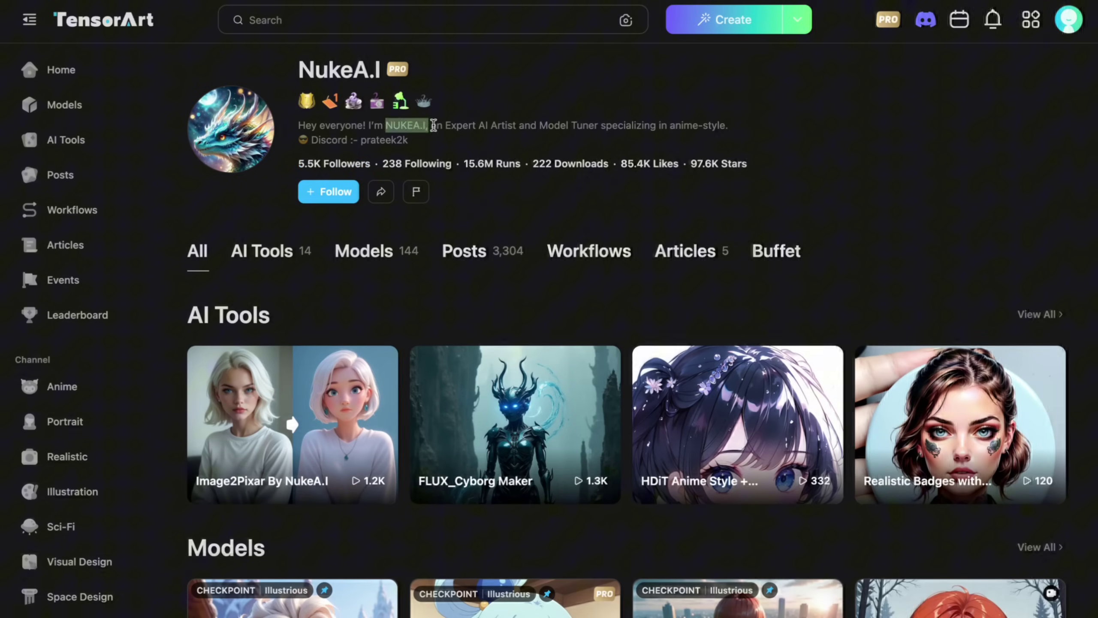
left_click(461, 136)
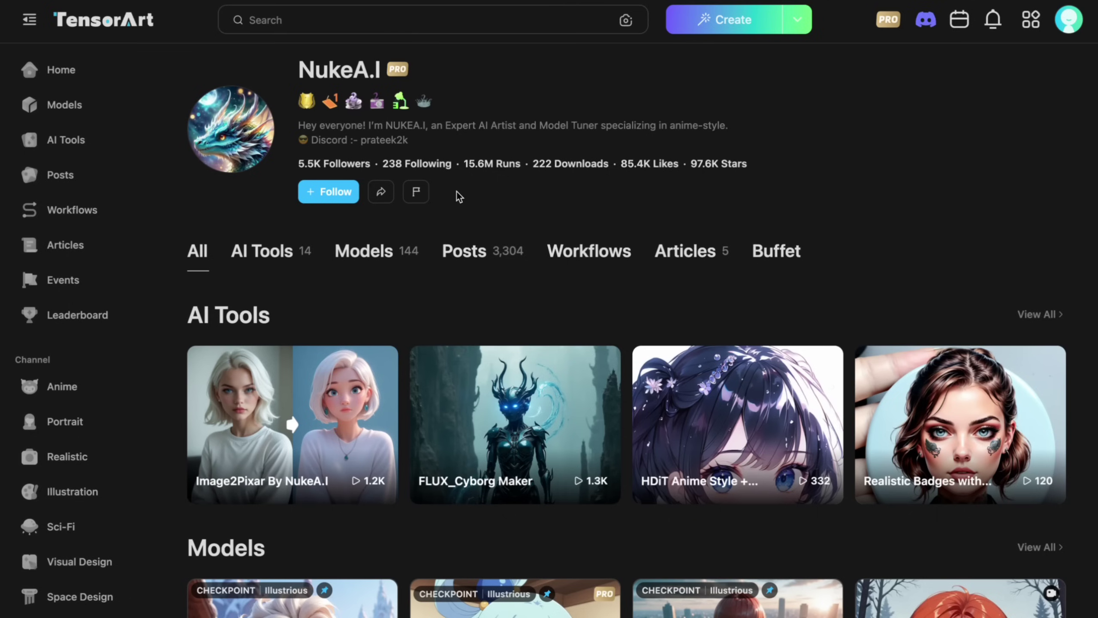
left_click_drag(361, 140, 409, 141)
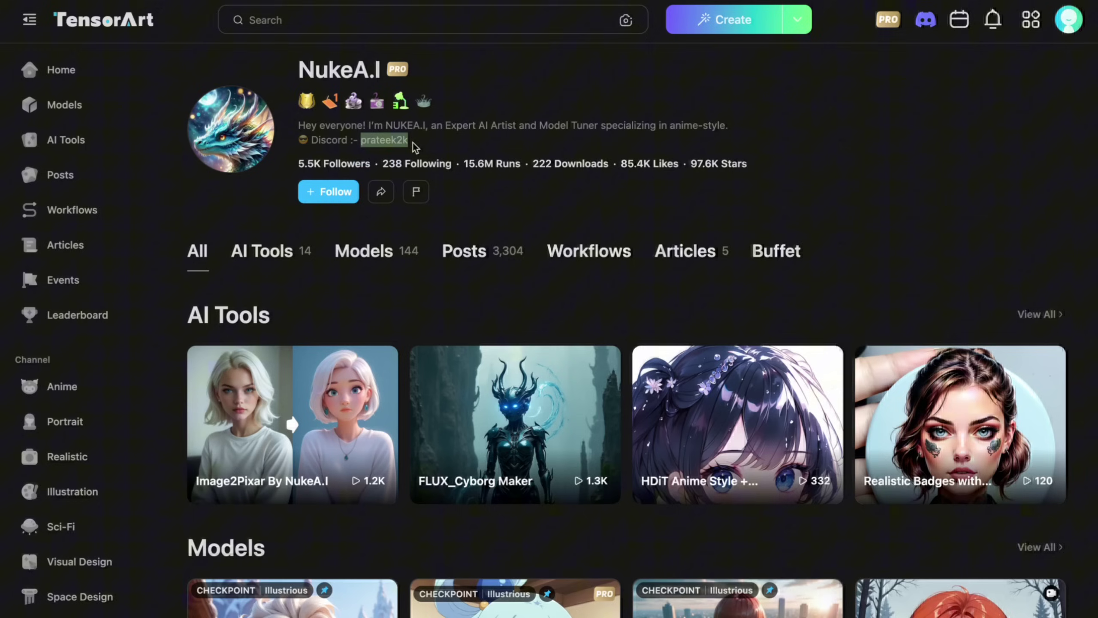
left_click(413, 147)
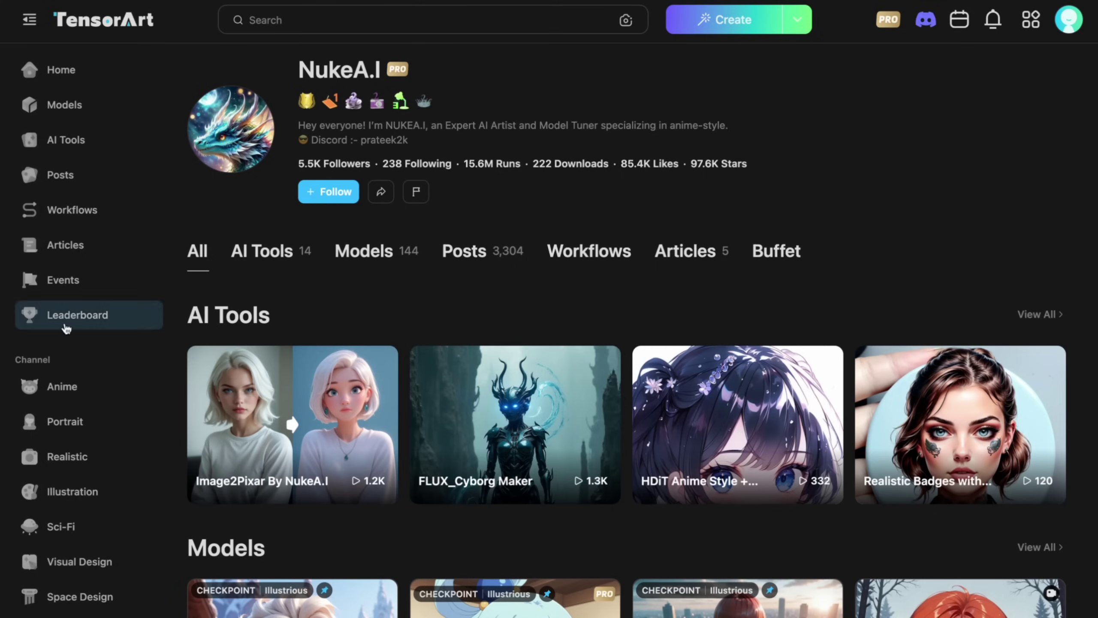
Step: Visit the Anime and Portrait channel feeds, then return to the home page
left_click(76, 388)
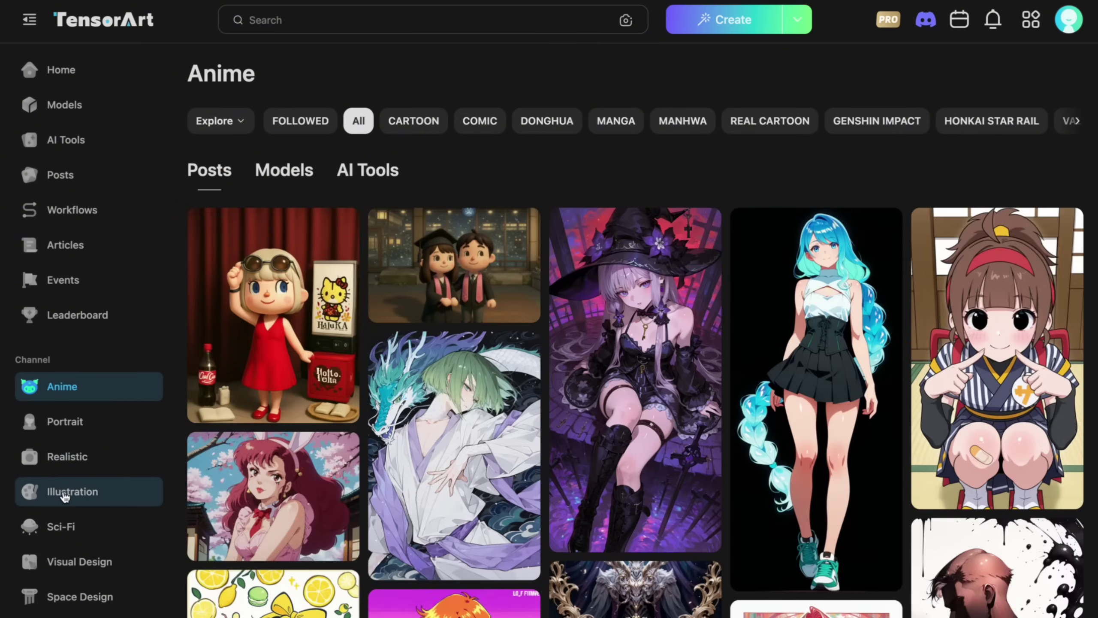
left_click(65, 433)
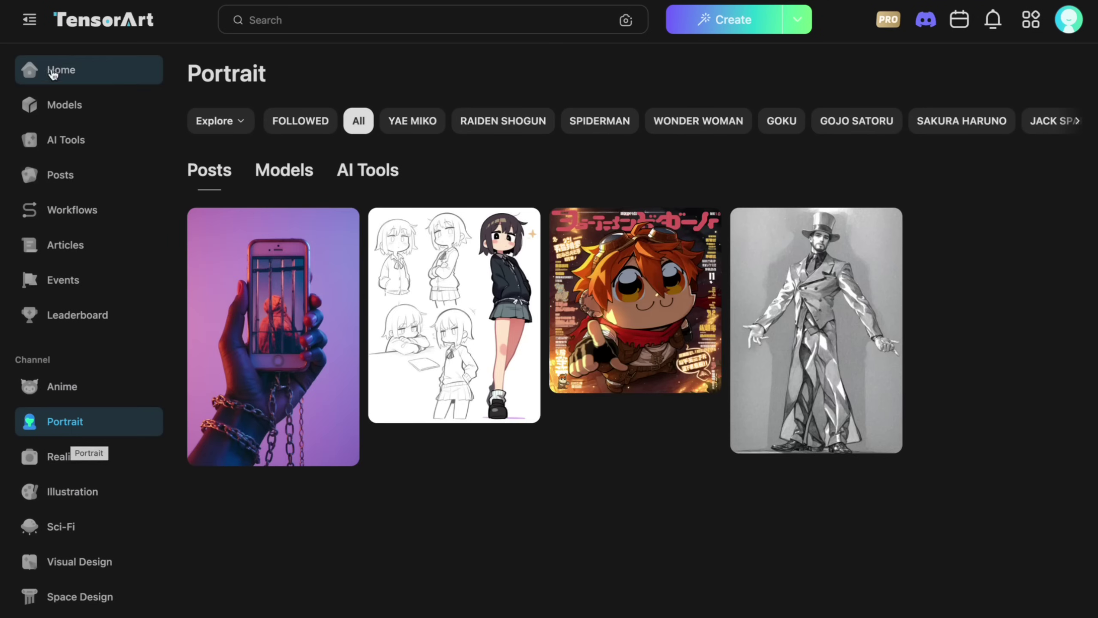
left_click(55, 72)
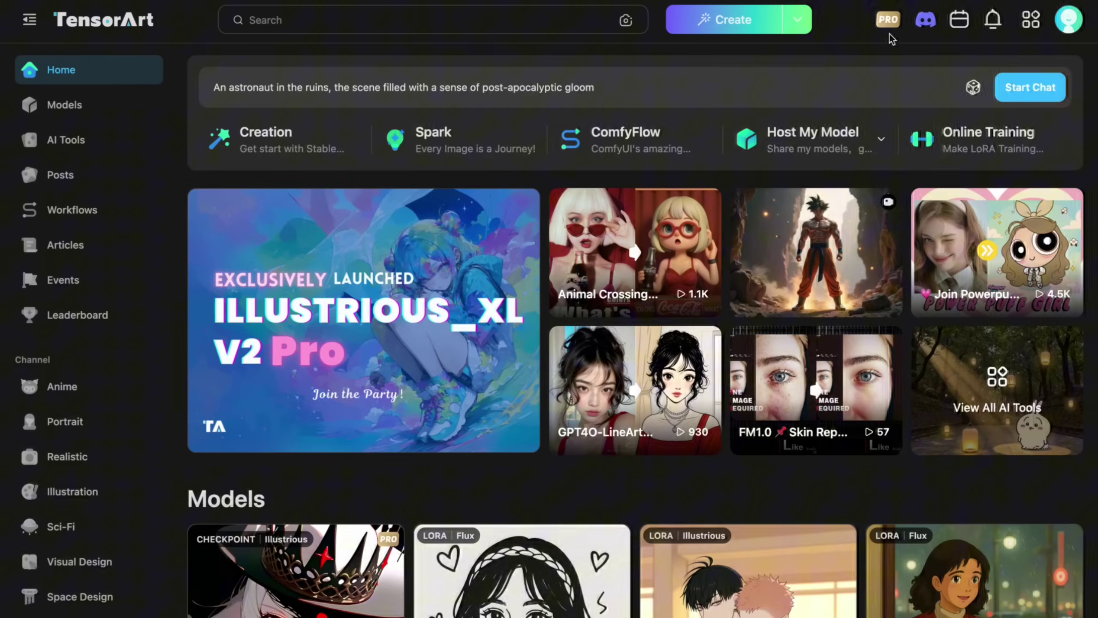
left_click(889, 20)
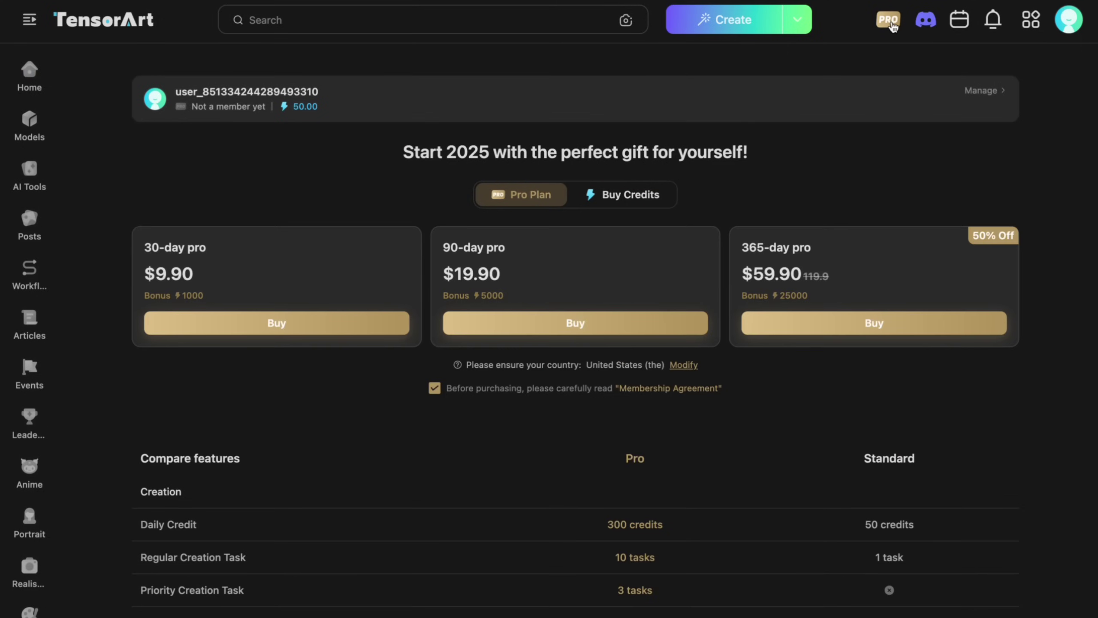
scroll(342, 169, "down", 6)
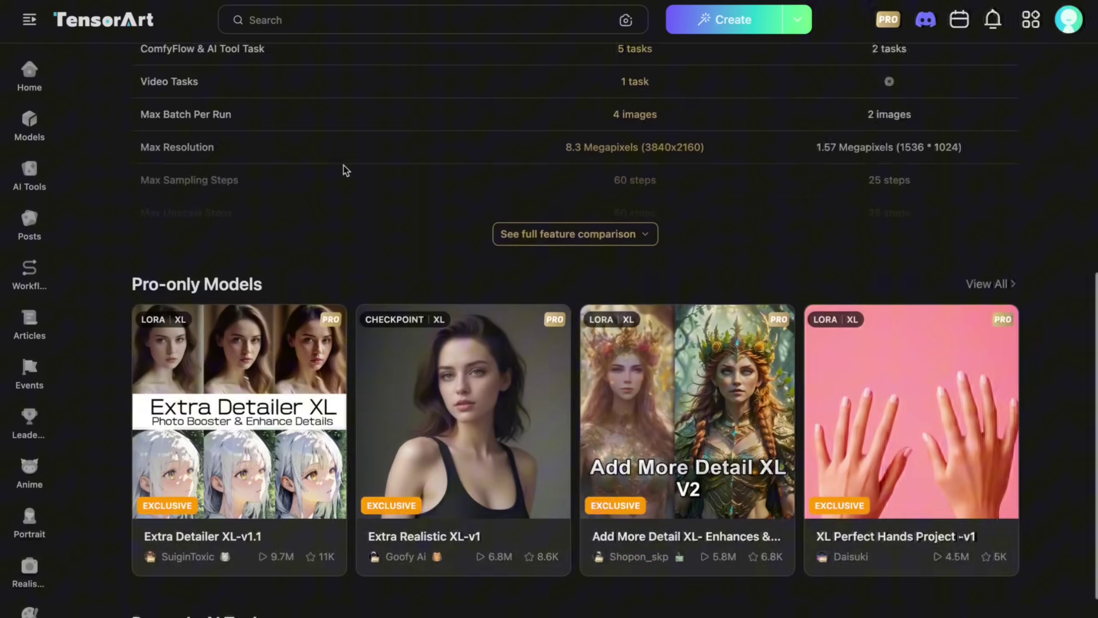
scroll(342, 169, "up", 6)
scroll(342, 169, "down", 3)
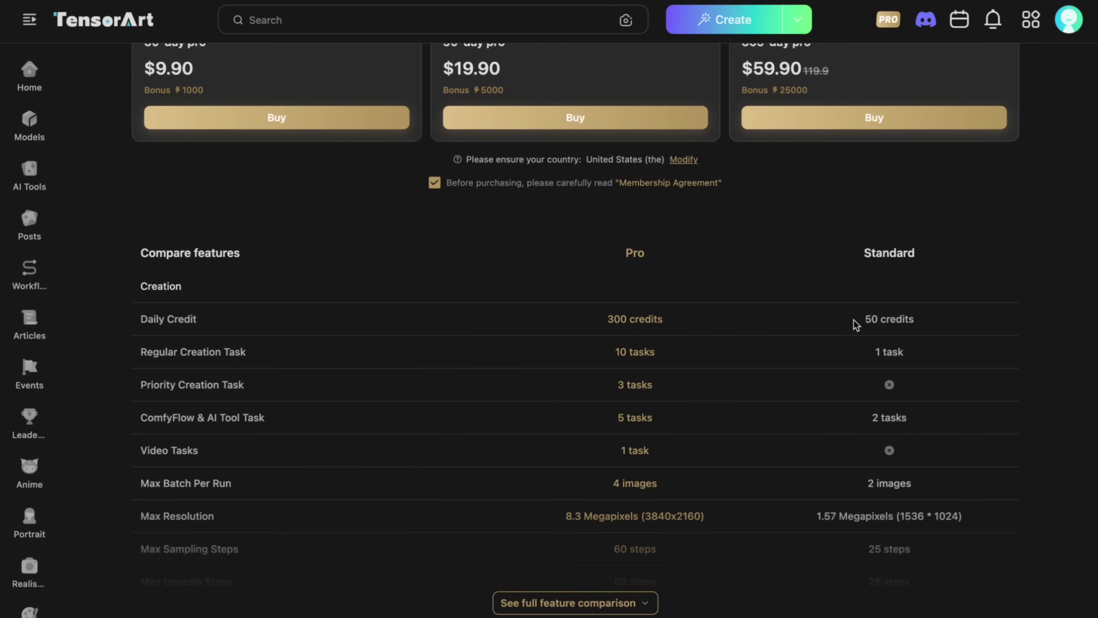
left_click_drag(857, 323, 919, 323)
left_click(918, 323)
left_click_drag(875, 351, 915, 355)
left_click_drag(238, 483, 141, 483)
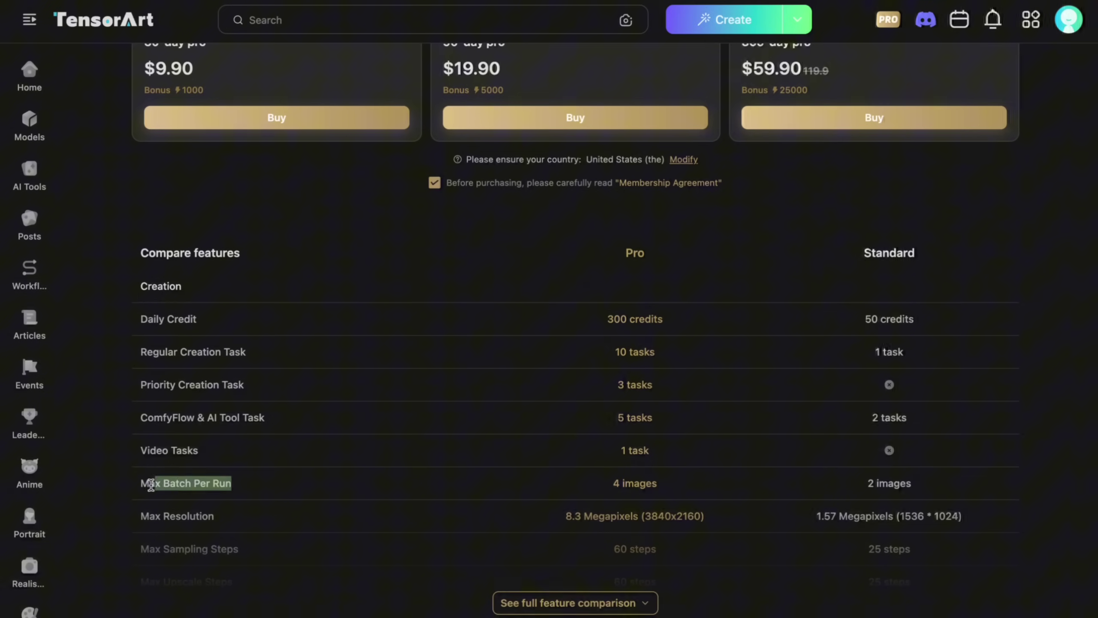
left_click(393, 463)
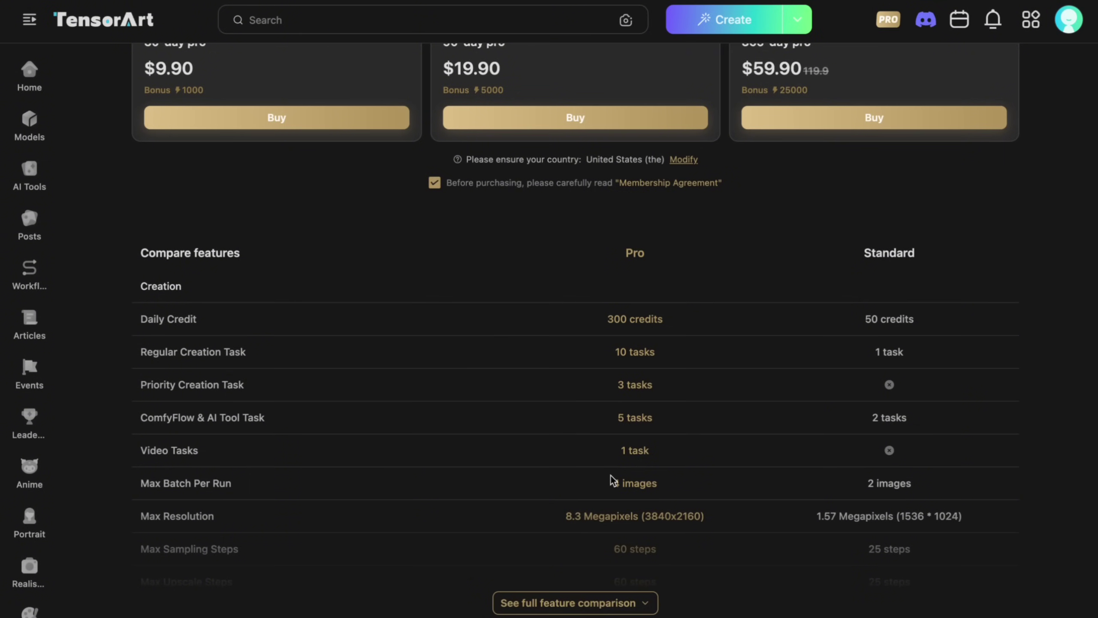
scroll(520, 471, "down", 4)
scroll(480, 447, "down", 1)
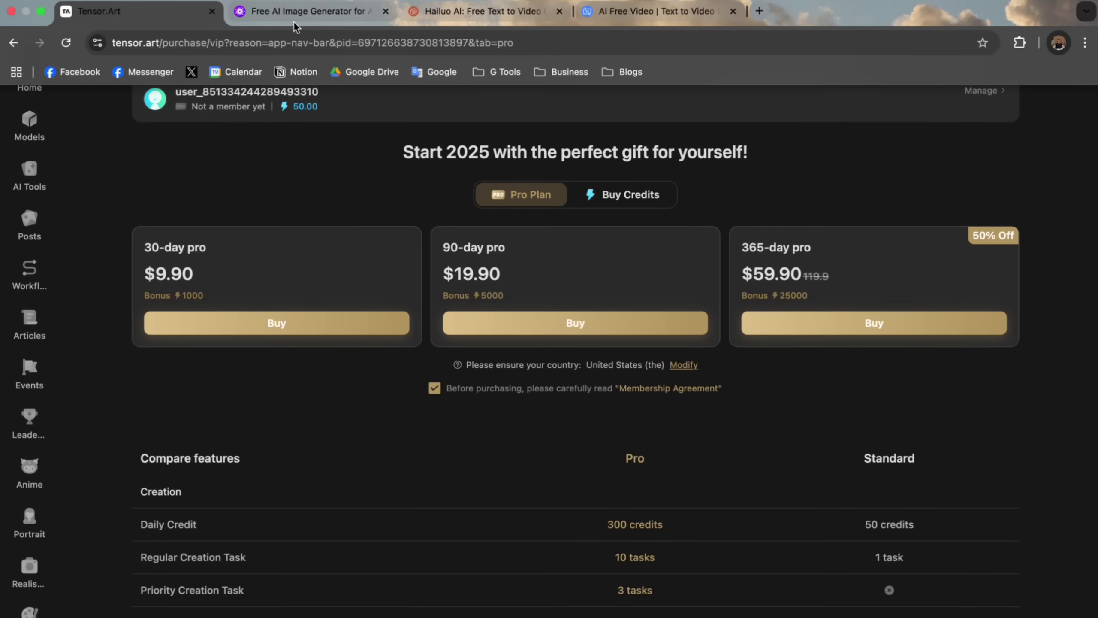
left_click(294, 26)
left_click(640, 470)
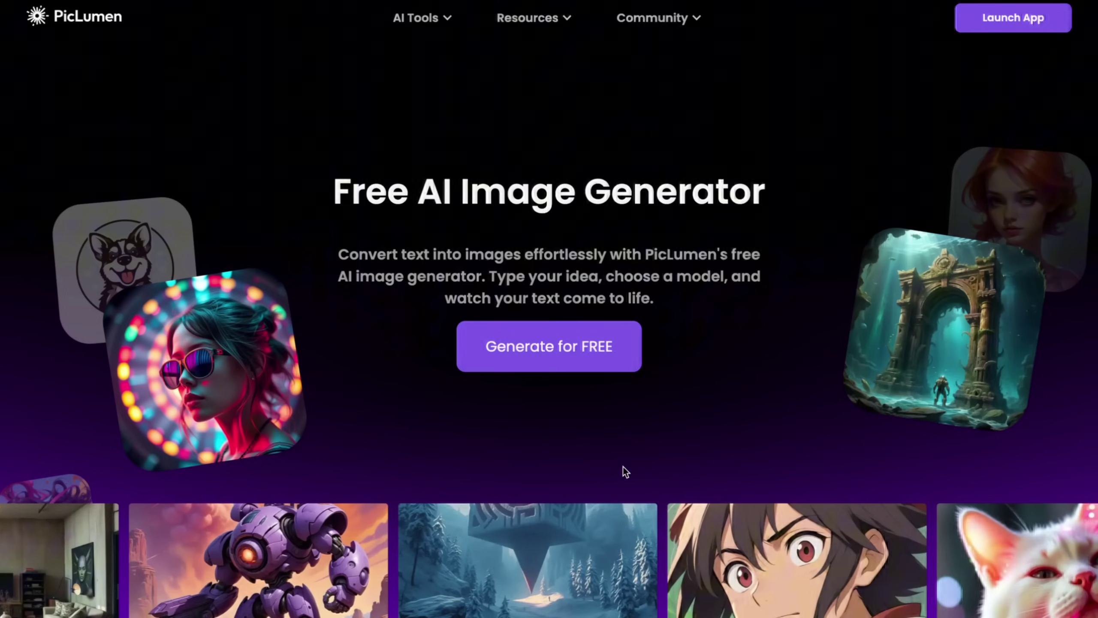
left_click(99, 11)
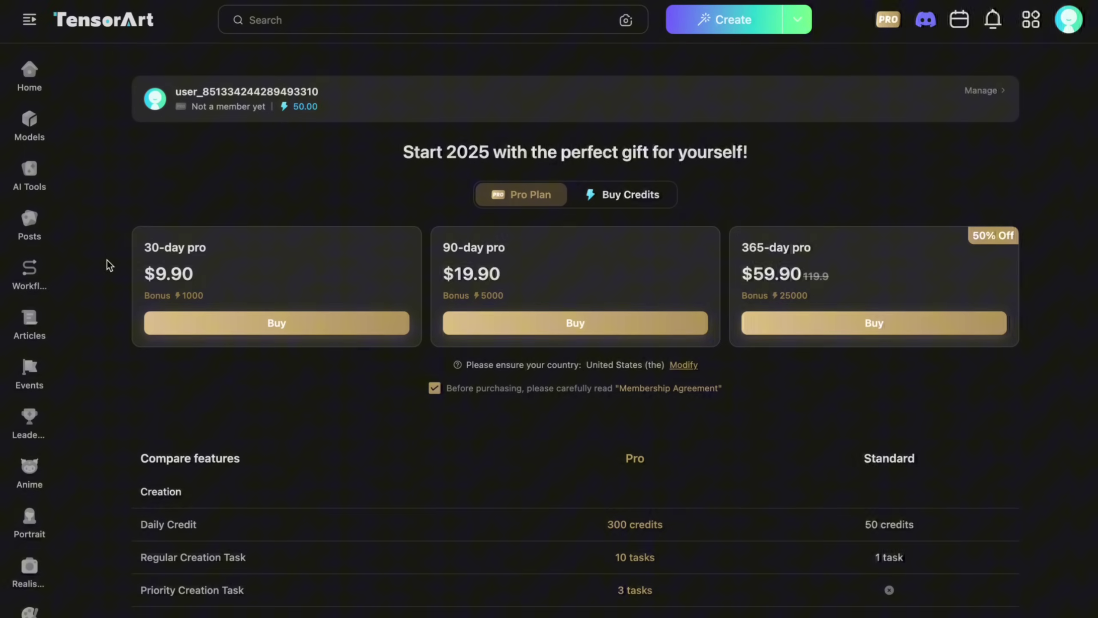
Step: Enter the Text2Img creation workspace and browse the base models, keeping SDXL 1.0
left_click(29, 76)
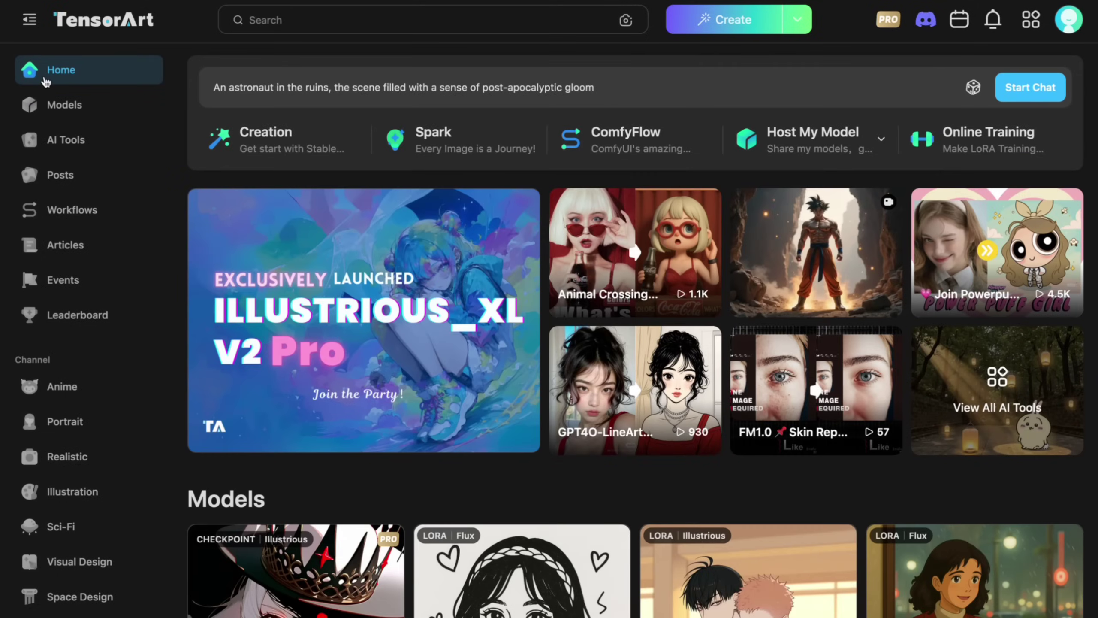
mouse_move(798, 19)
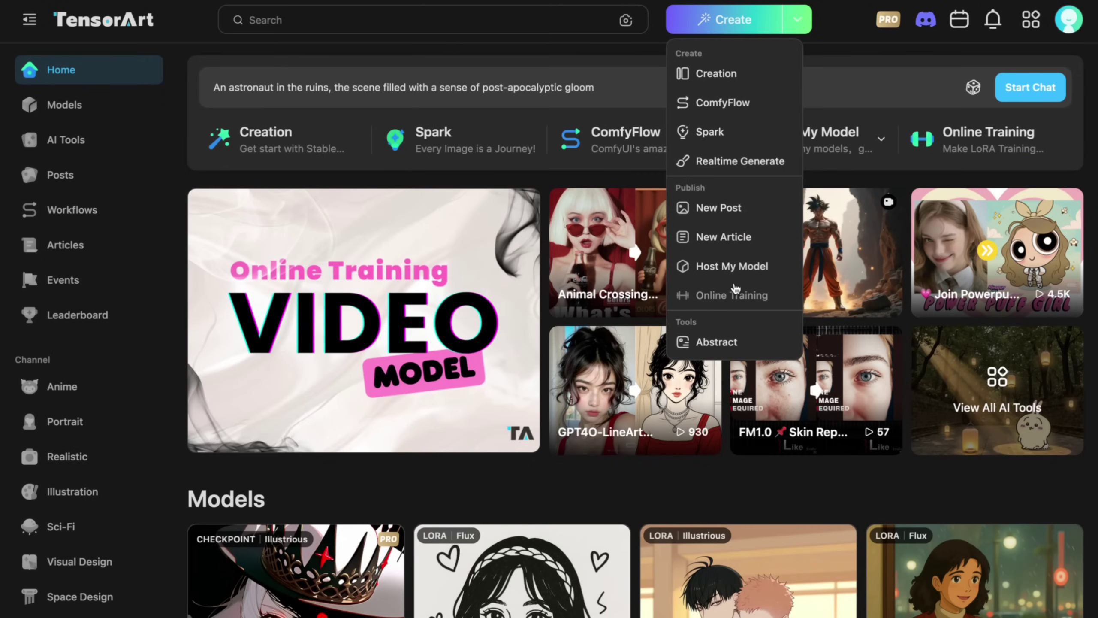
left_click(711, 20)
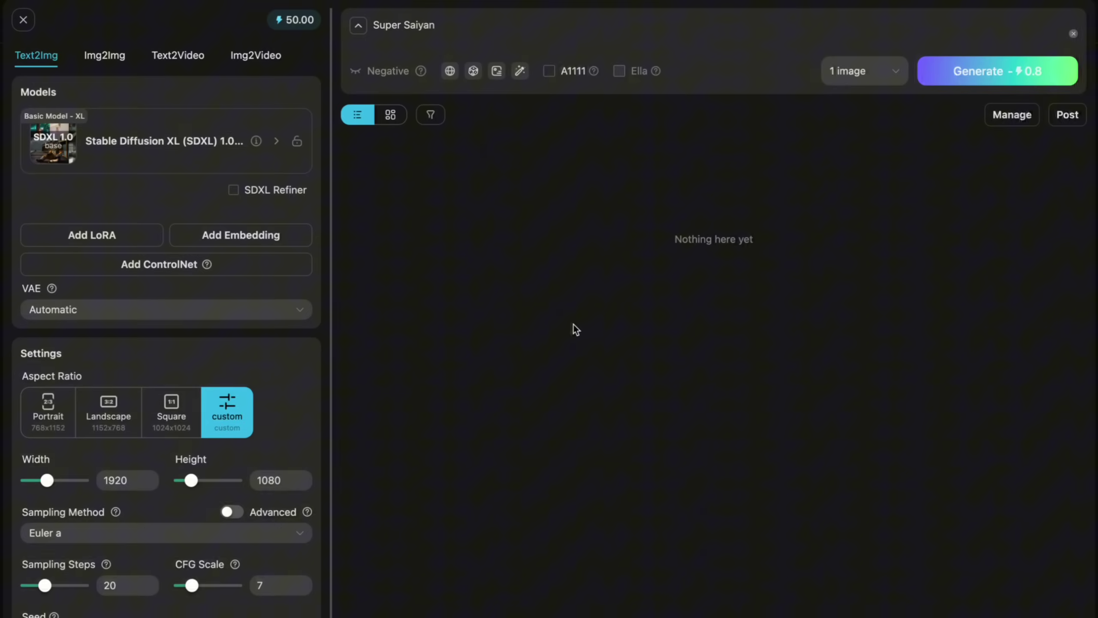
scroll(199, 395, "down", 5)
scroll(199, 395, "up", 5)
left_click(235, 151)
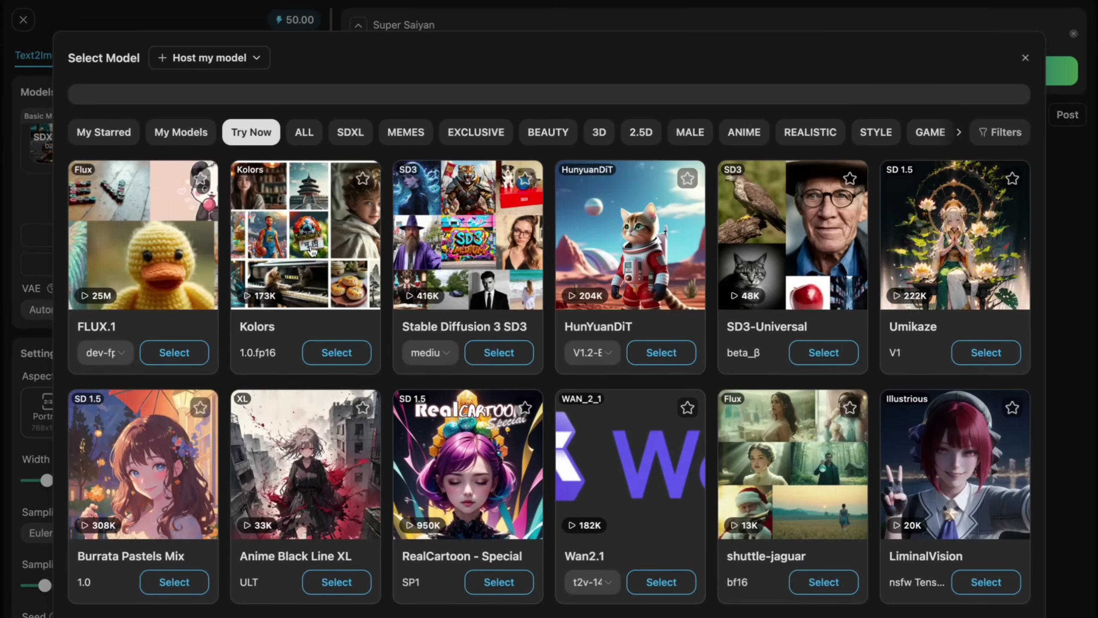
scroll(310, 246, "down", 5)
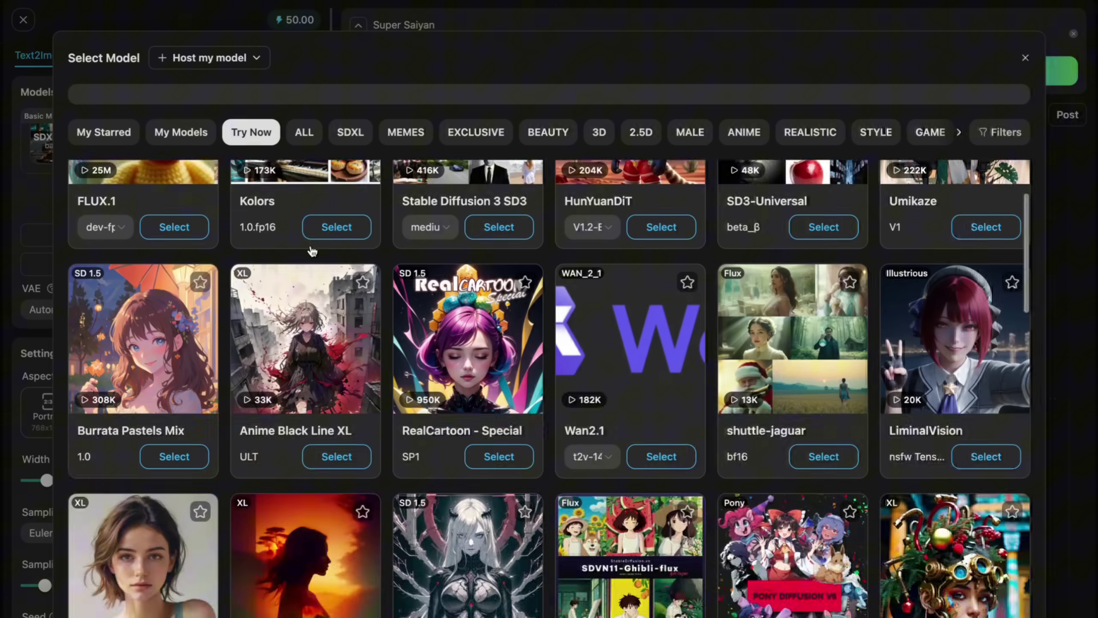
scroll(311, 246, "down", 2)
scroll(543, 321, "up", 2)
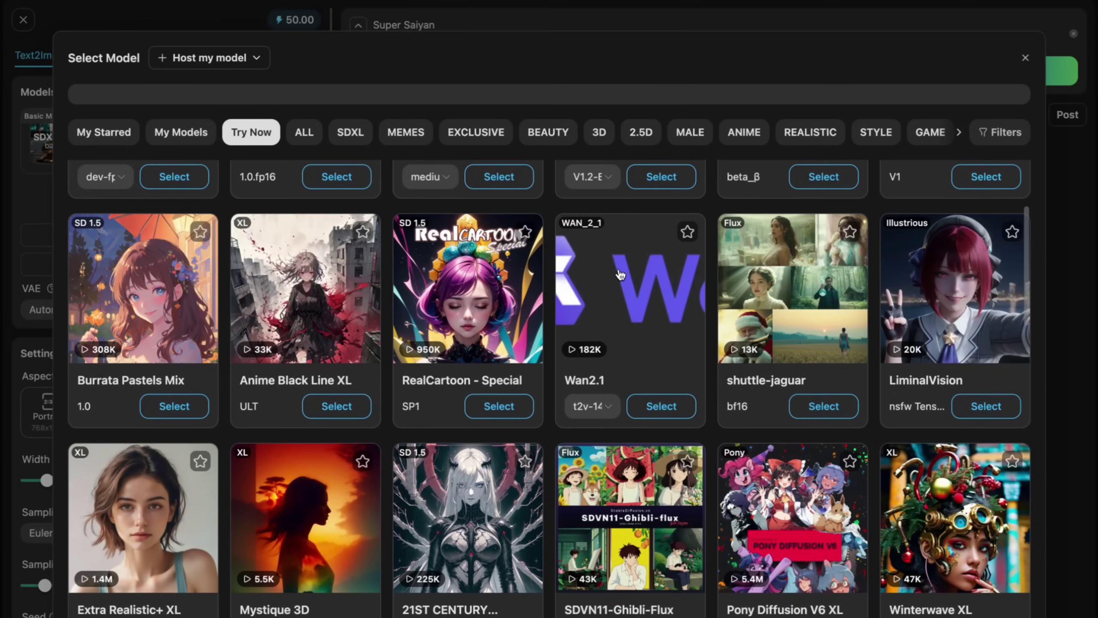
scroll(620, 273, "down", 3)
scroll(619, 273, "down", 2)
scroll(619, 273, "up", 3)
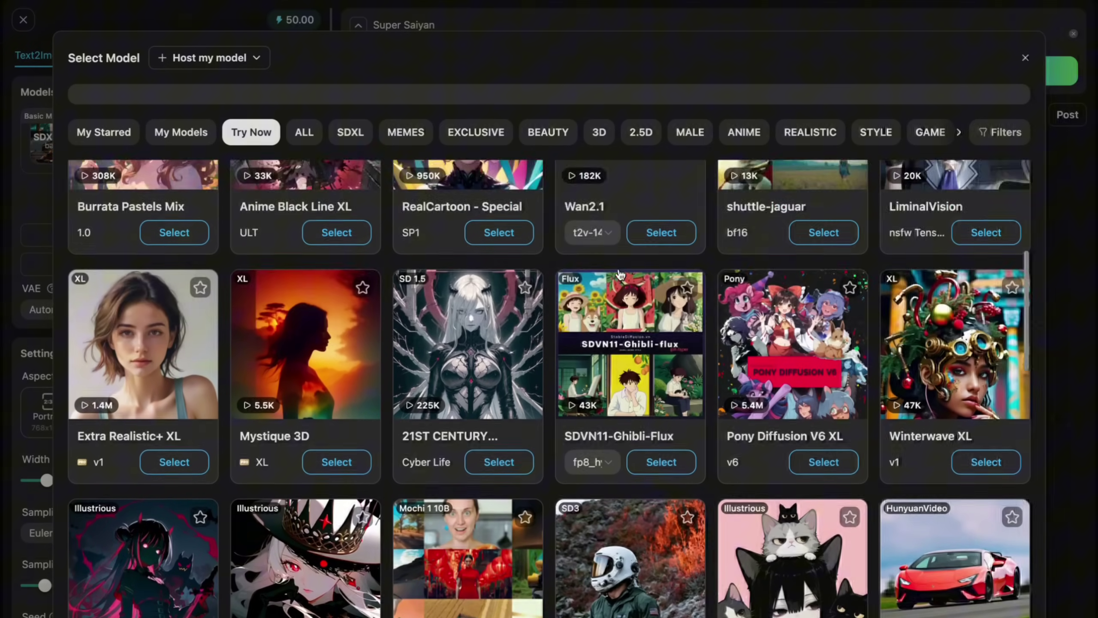
scroll(619, 273, "up", 3)
left_click(1026, 64)
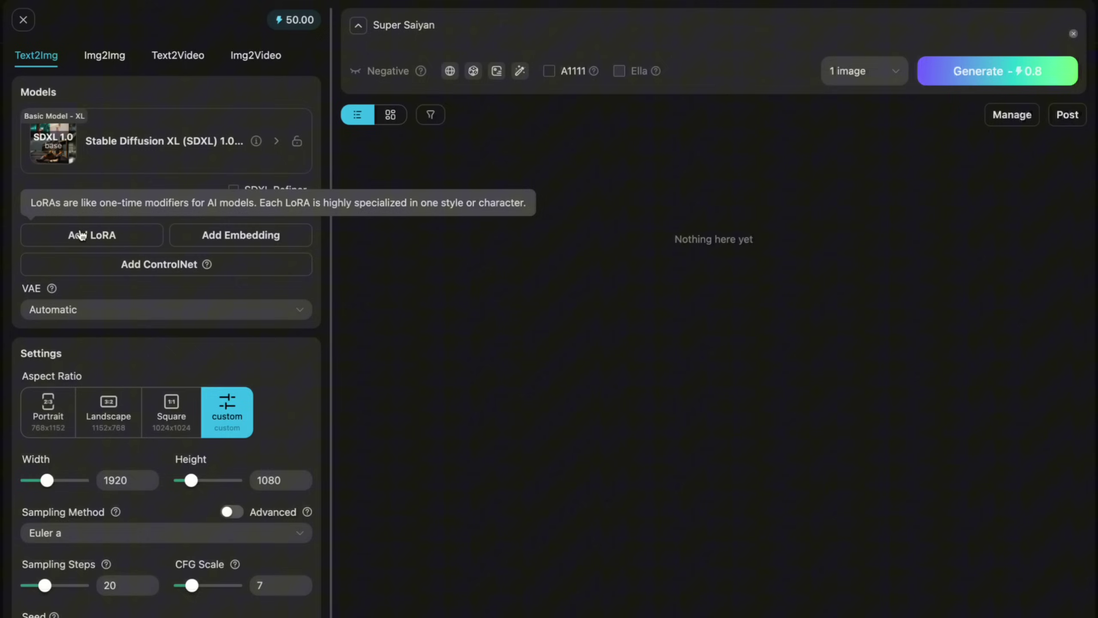
scroll(154, 343, "down", 2)
scroll(154, 342, "down", 2)
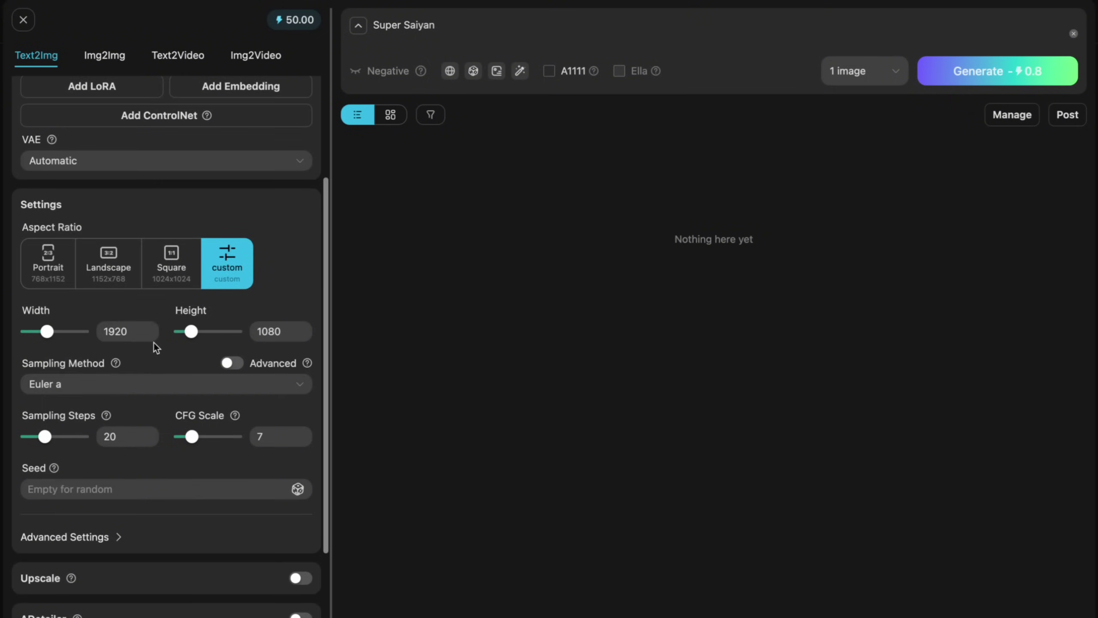
scroll(153, 343, "down", 2)
Step: Try the Portrait, Landscape and Square aspect ratios, keep custom 1920×1080, then switch to Img2Img
left_click(39, 236)
left_click(105, 231)
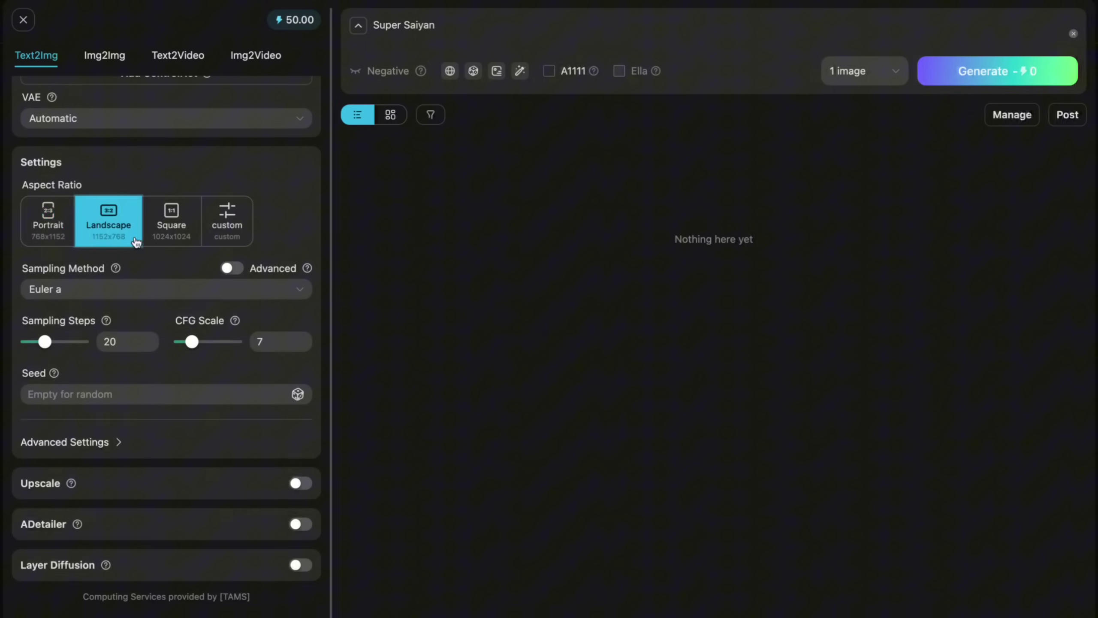
left_click(174, 234)
left_click(227, 225)
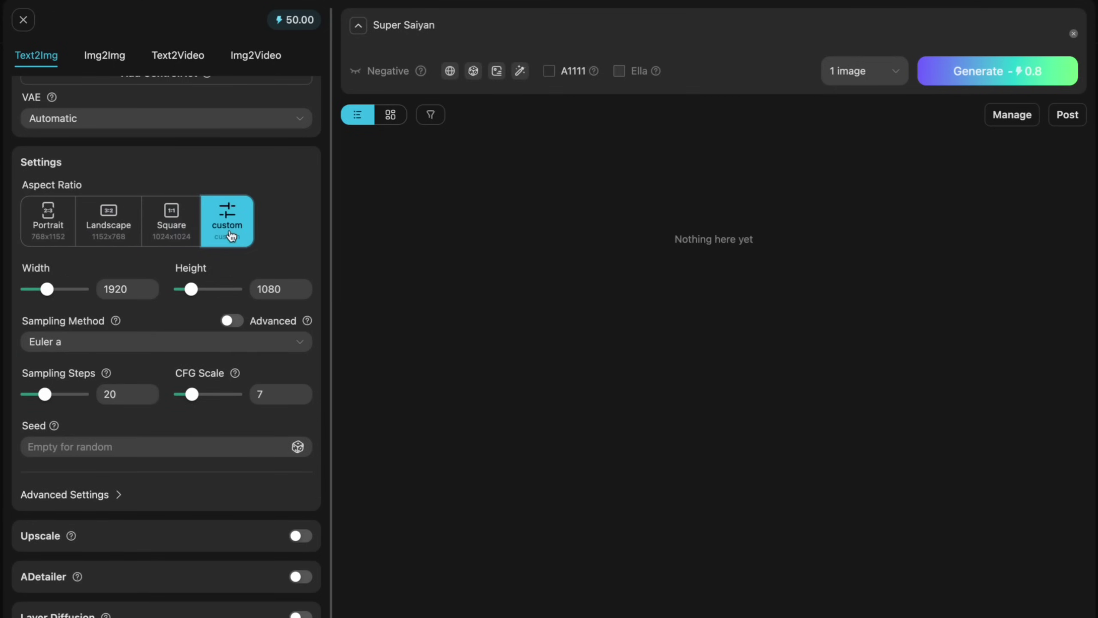
left_click(103, 290)
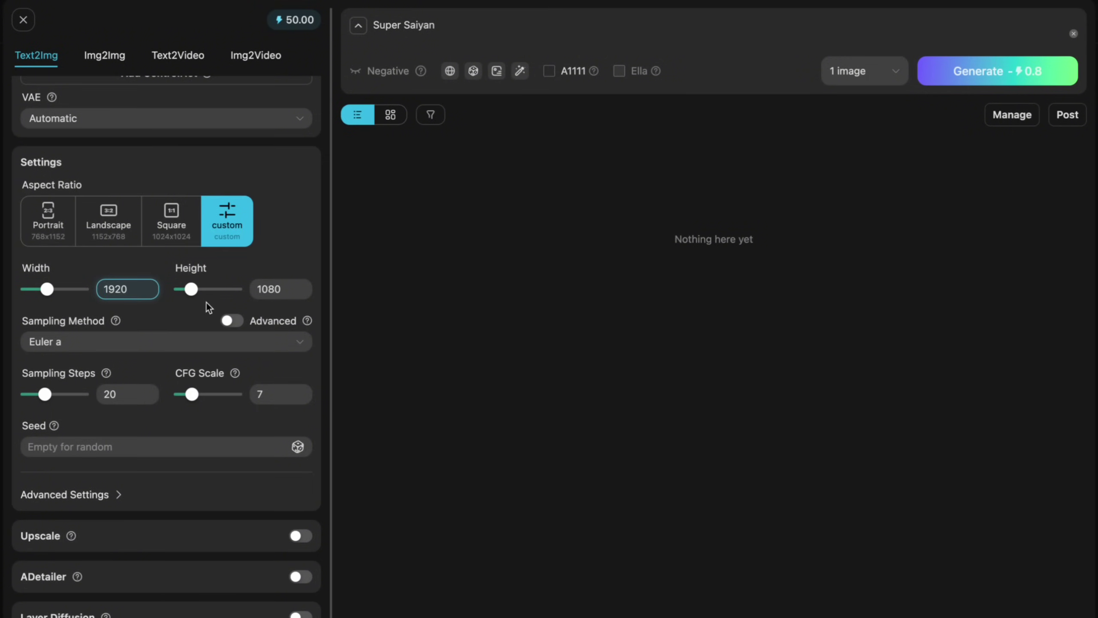
left_click(172, 318)
scroll(172, 319, "down", 1)
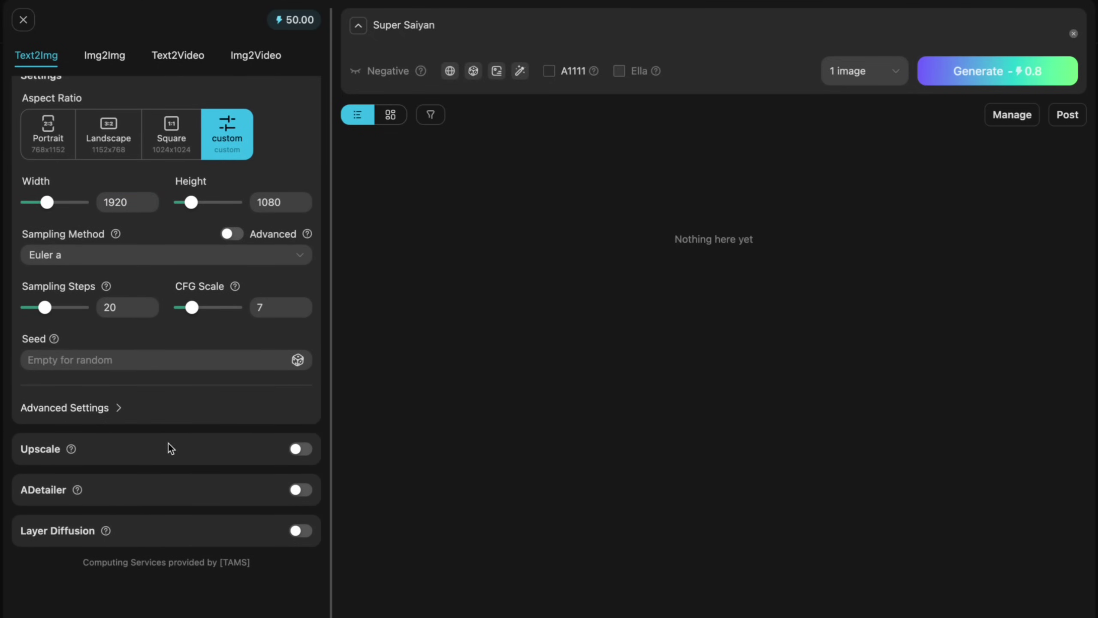
scroll(158, 515, "up", 3)
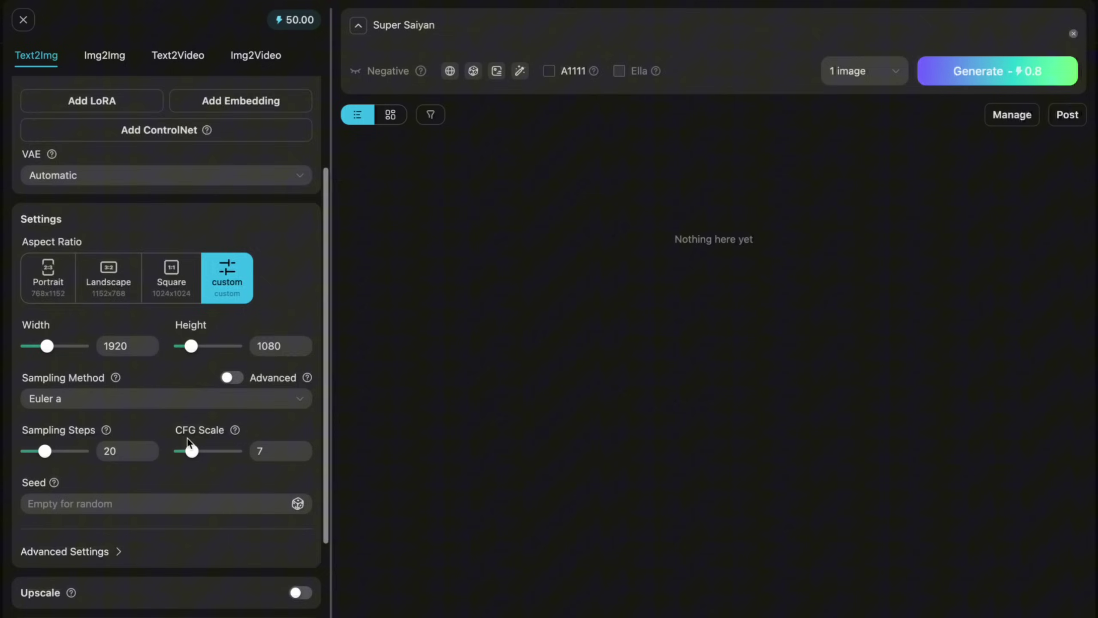
scroll(187, 438, "up", 2)
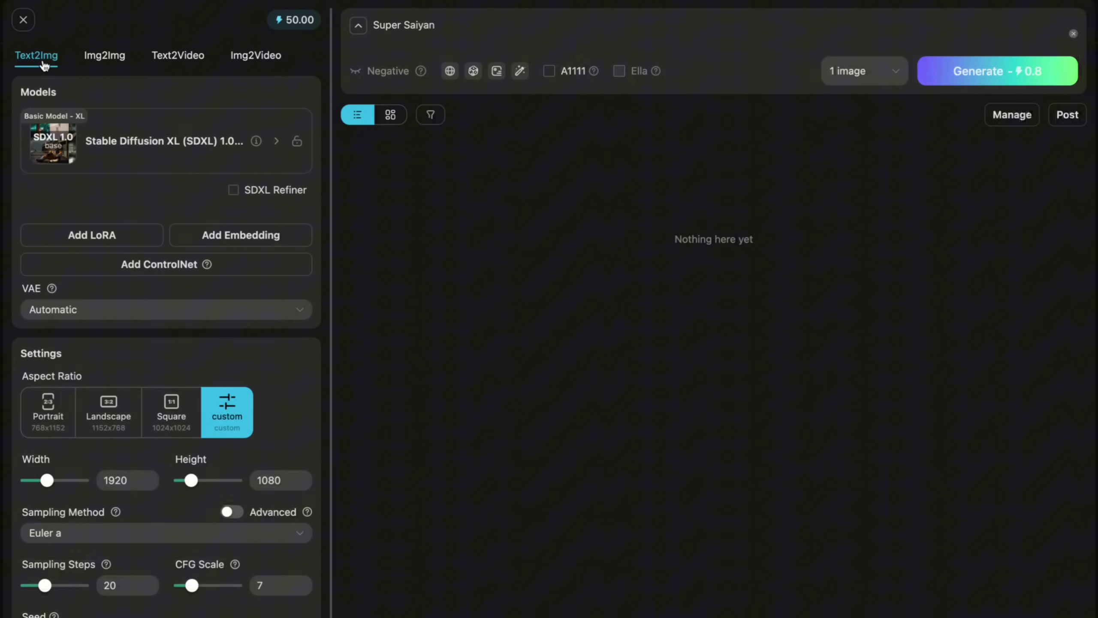
left_click(104, 55)
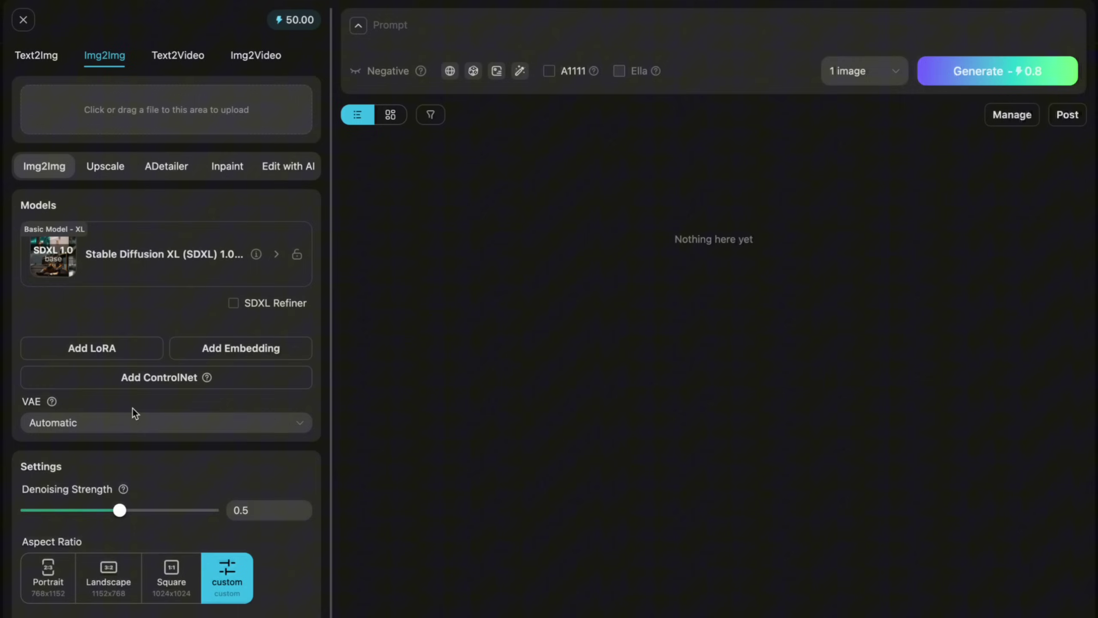
scroll(178, 462, "down", 3)
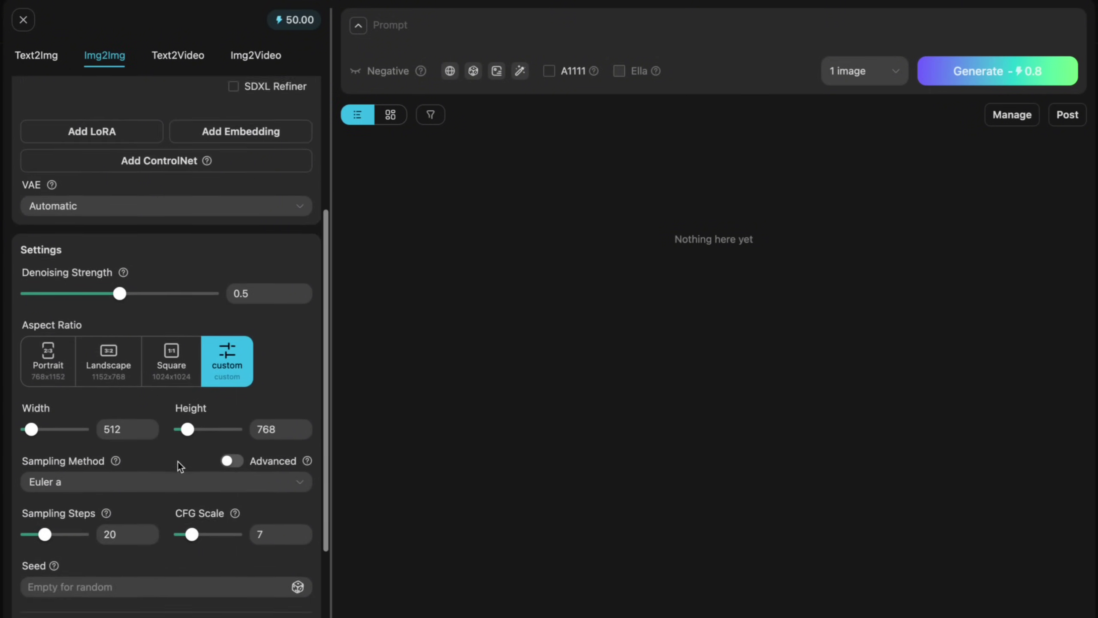
scroll(178, 462, "down", 2)
scroll(178, 462, "up", 5)
Step: Browse the Text2Video model catalog twice and close it, keeping Mochi 1 10B selected
left_click(178, 55)
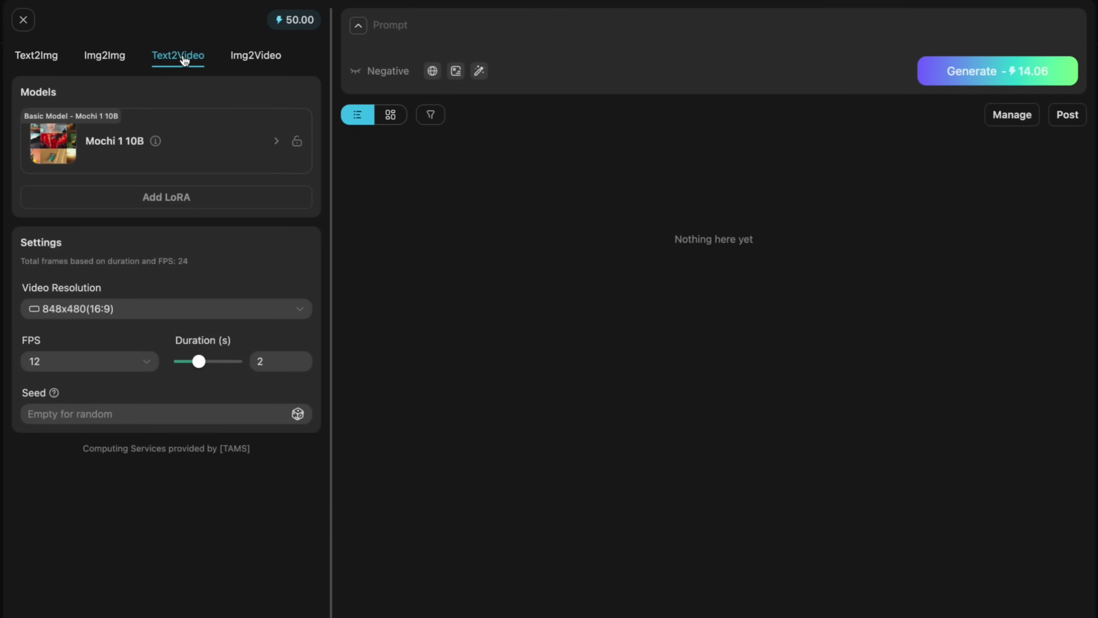
left_click(219, 139)
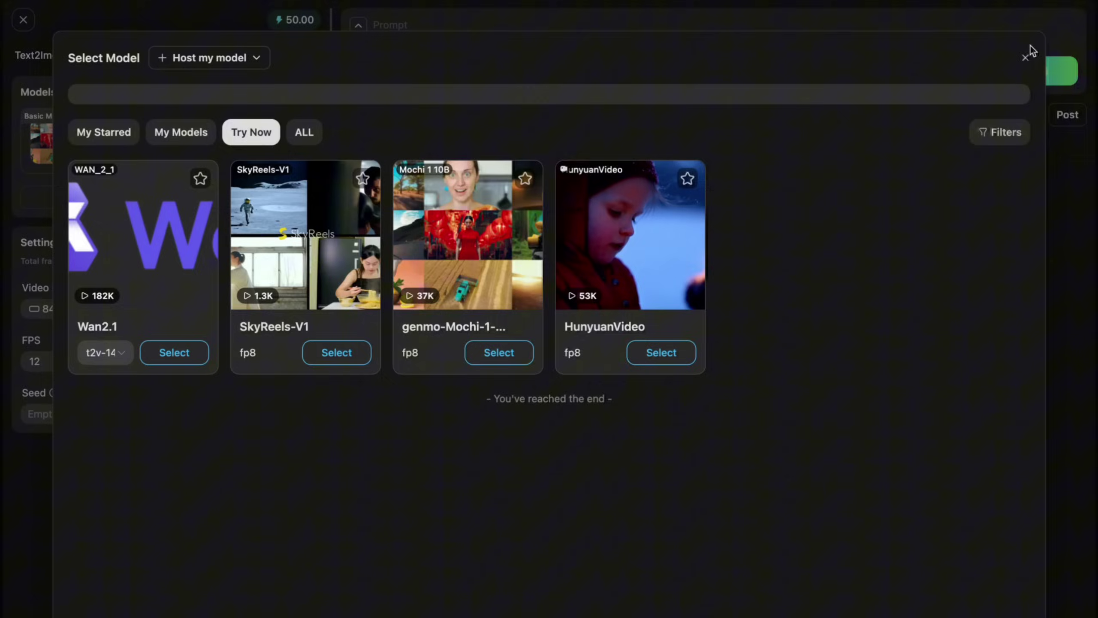
left_click(1025, 58)
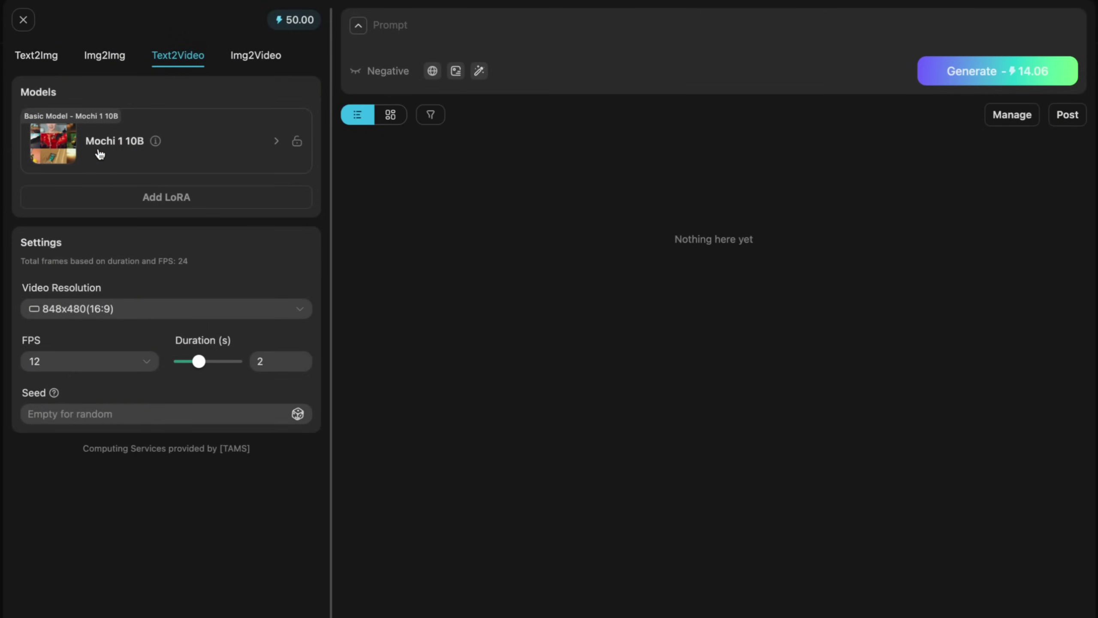
left_click(100, 154)
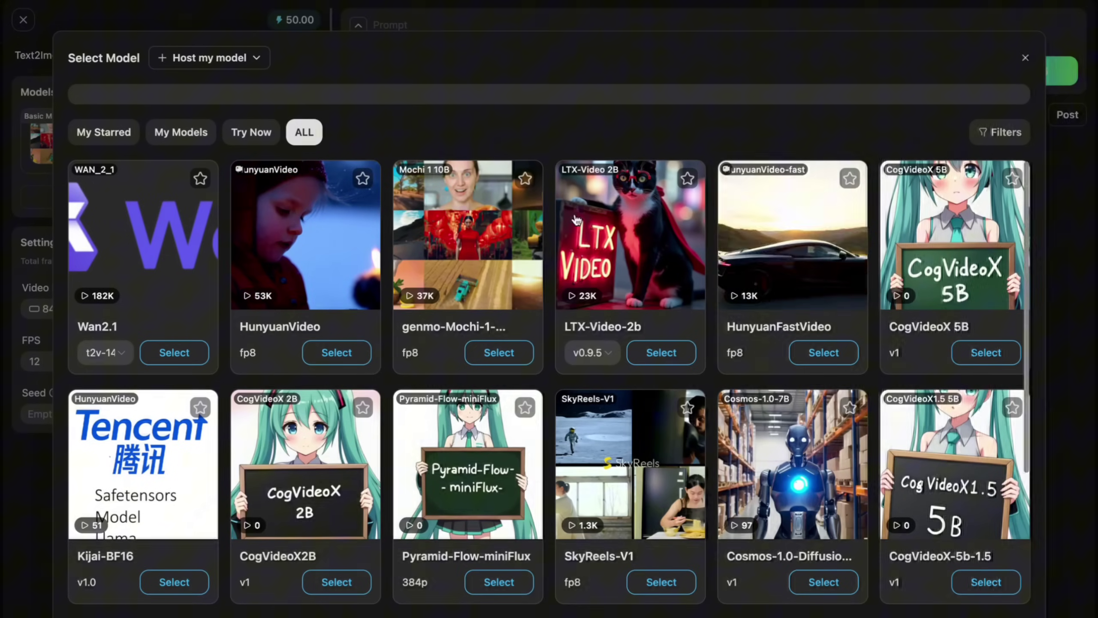
scroll(581, 230, "down", 3)
scroll(582, 258, "down", 1)
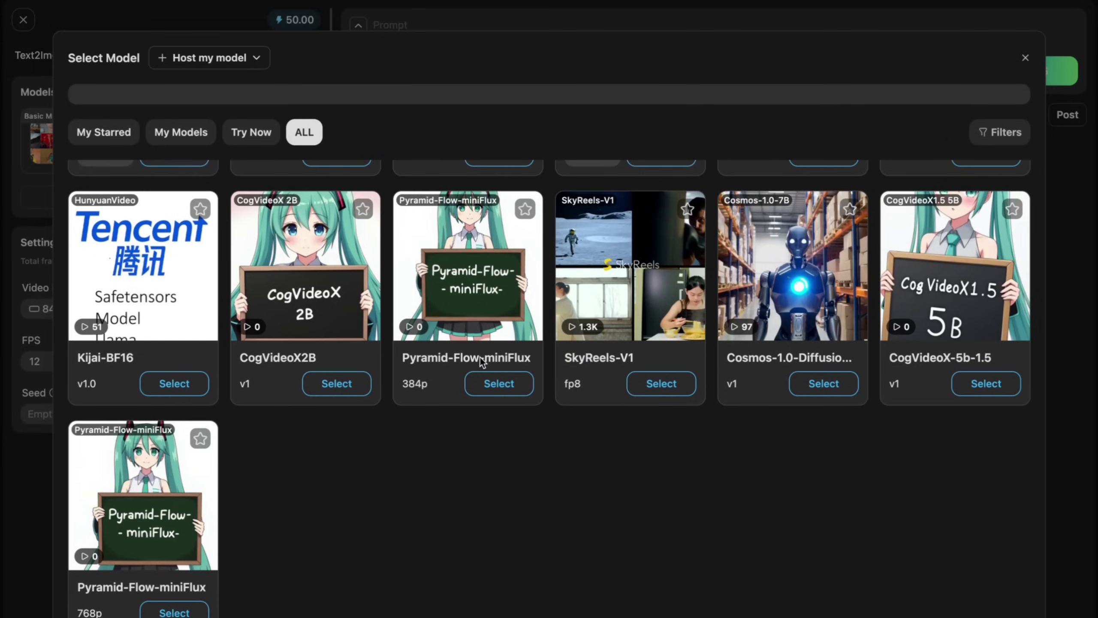
scroll(759, 476, "up", 3)
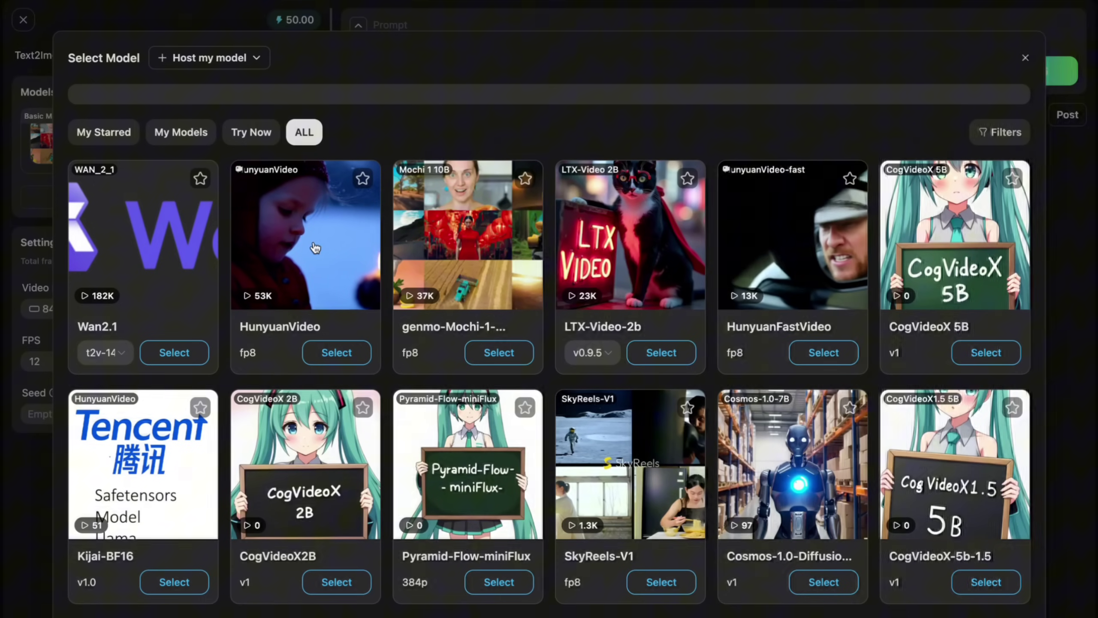
scroll(130, 254, "down", 2)
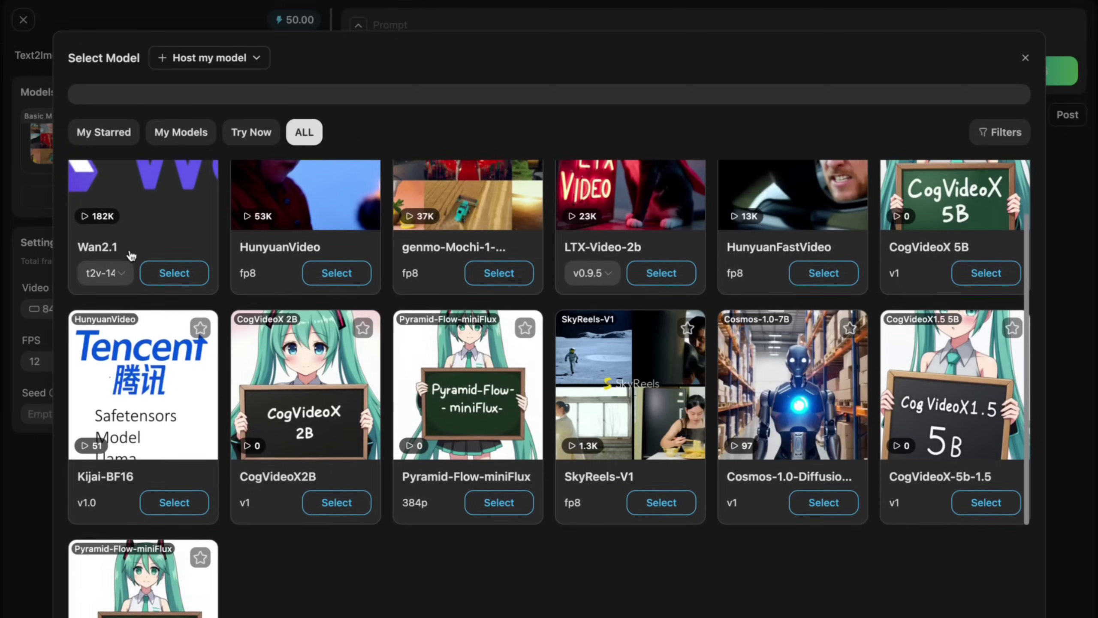
scroll(131, 254, "up", 2)
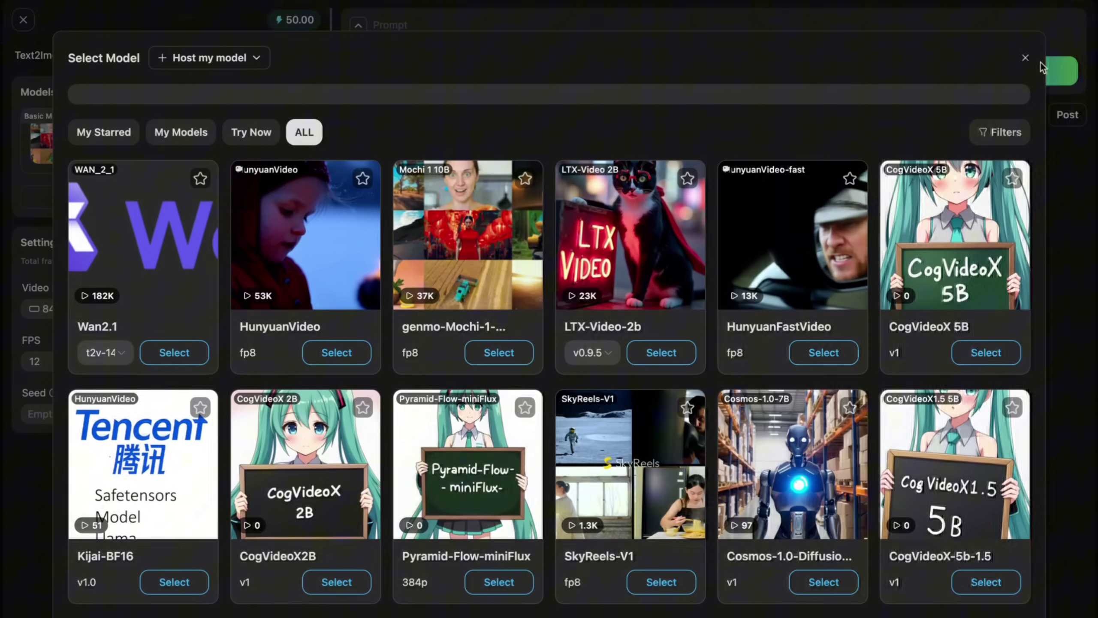
left_click(1026, 58)
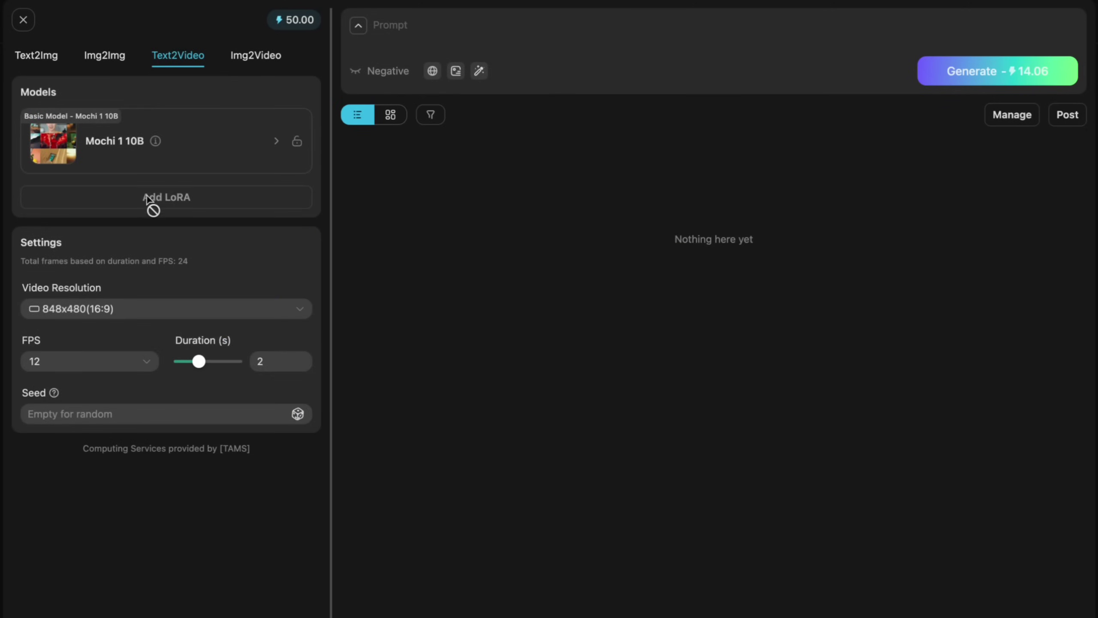
mouse_move(166, 197)
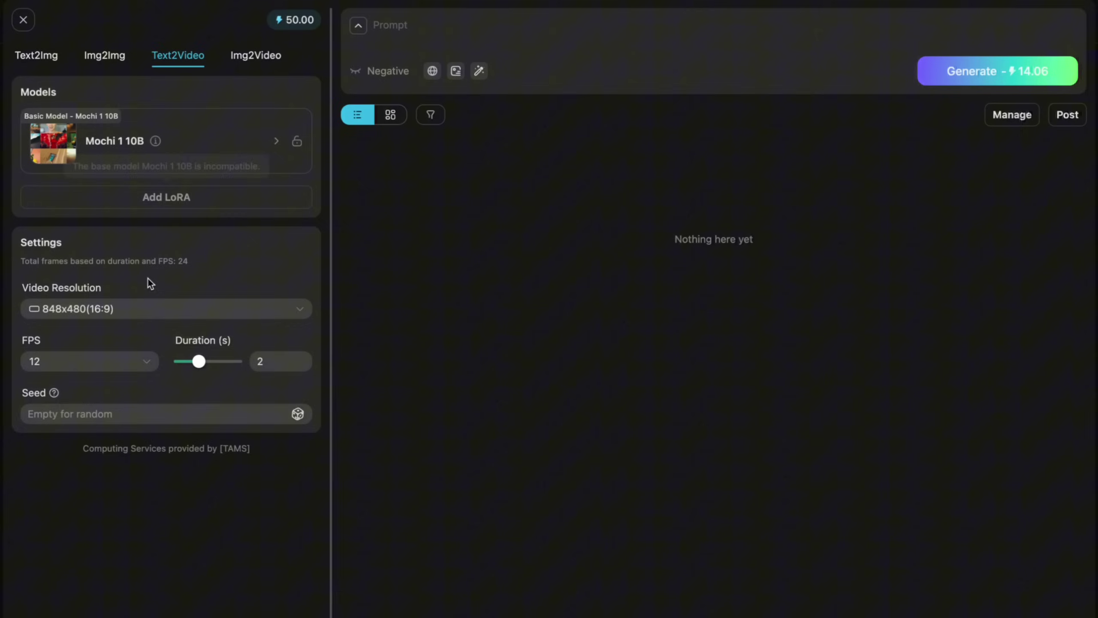
Step: Keep 848x480 resolution and set the Mochi frame rate to 24 FPS
left_click(163, 308)
left_click(152, 322)
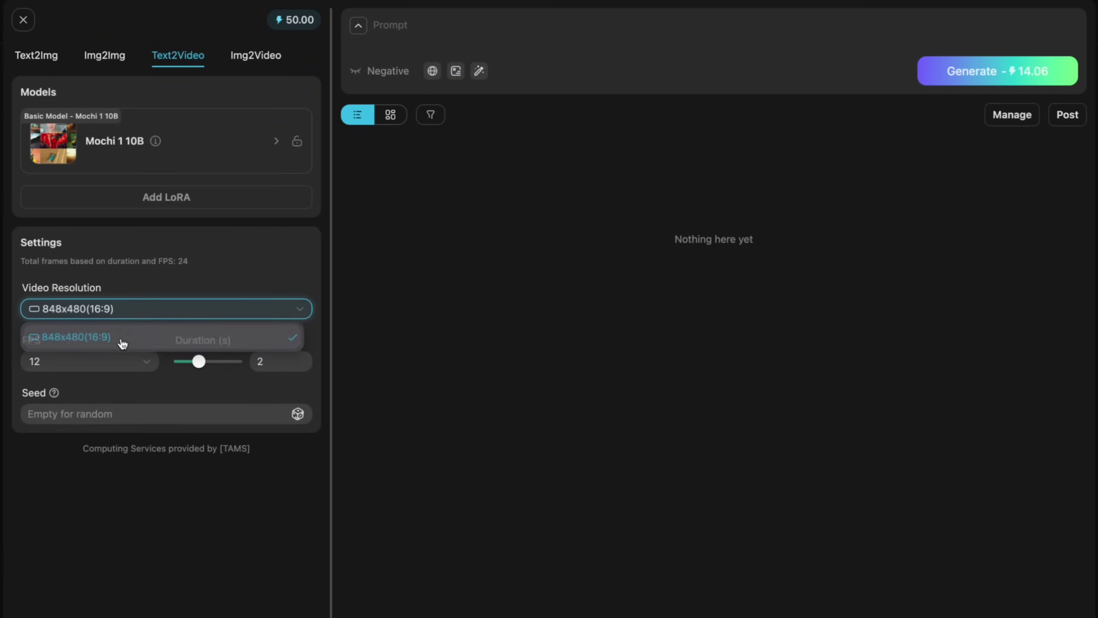
left_click(75, 364)
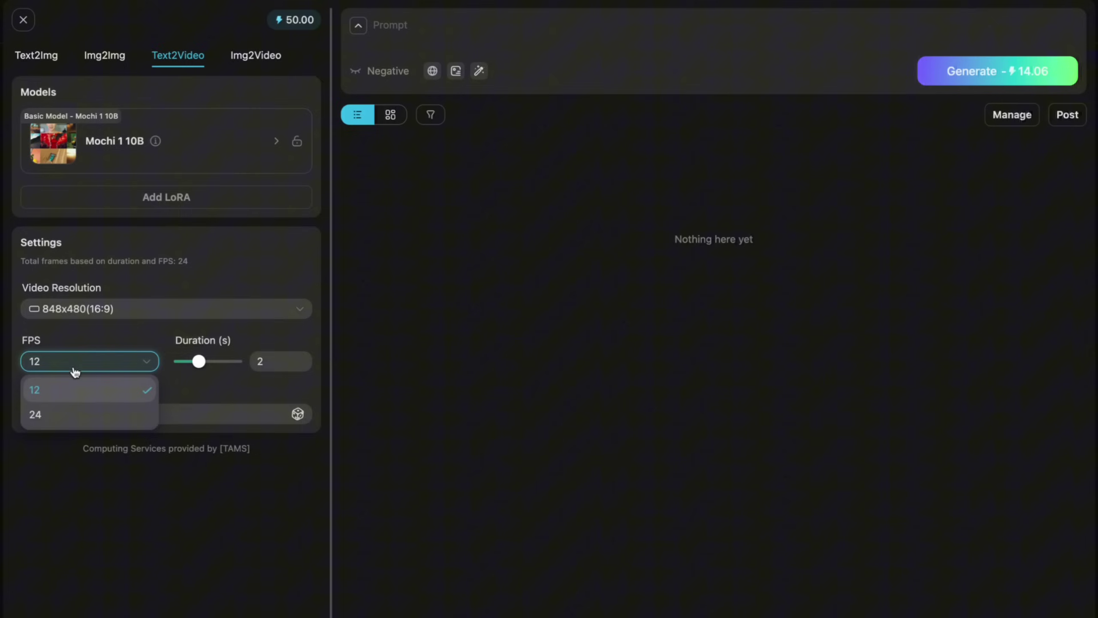
left_click(75, 413)
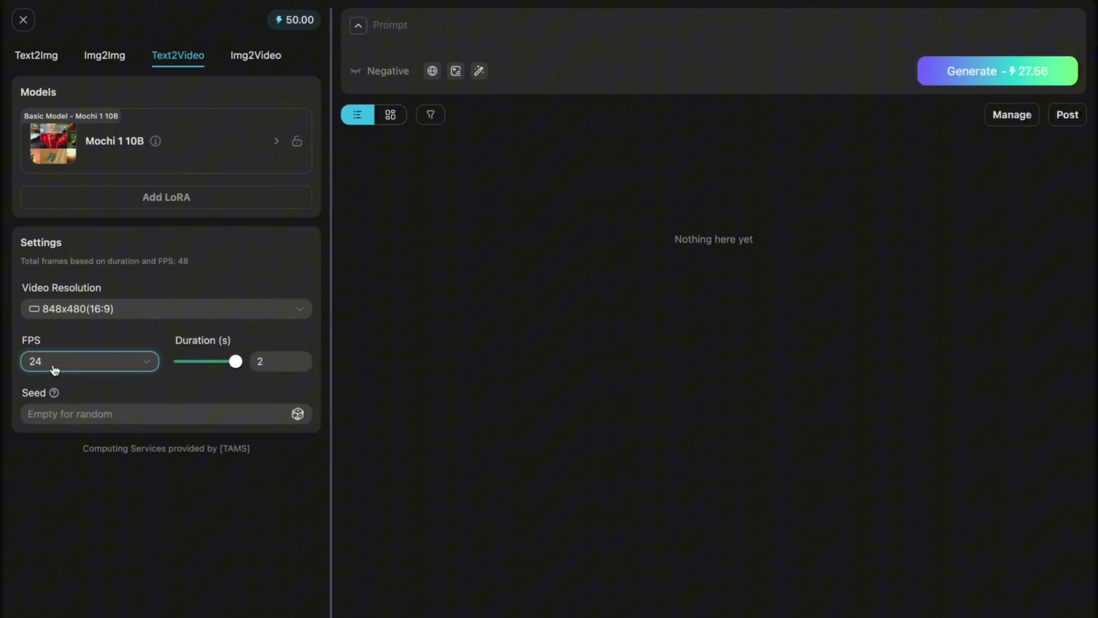
left_click(53, 369)
left_click(219, 366)
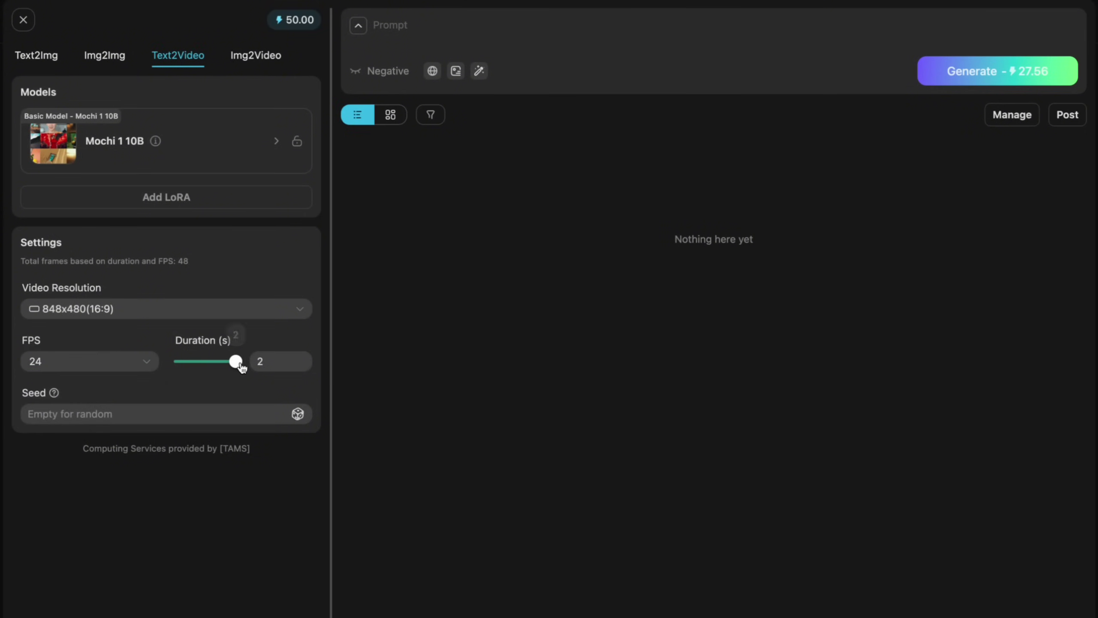
Step: Switch to the Wan2.1 model in Stable mode at 832x480 (16:9) with a 4-second duration
left_click(262, 140)
left_click(174, 353)
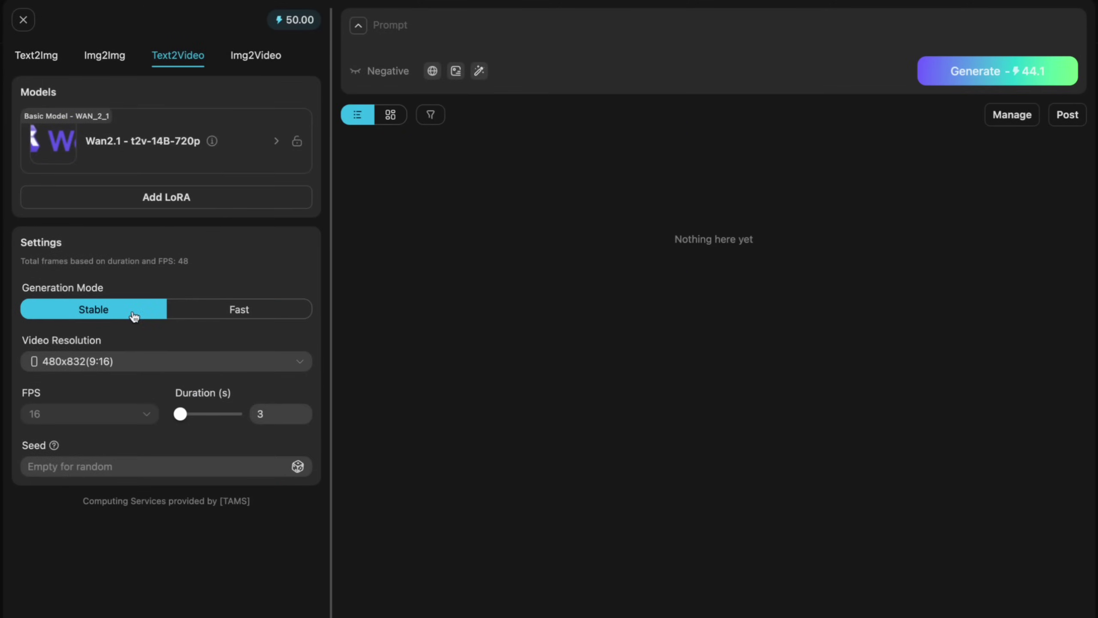
left_click(240, 309)
left_click(113, 315)
left_click(123, 367)
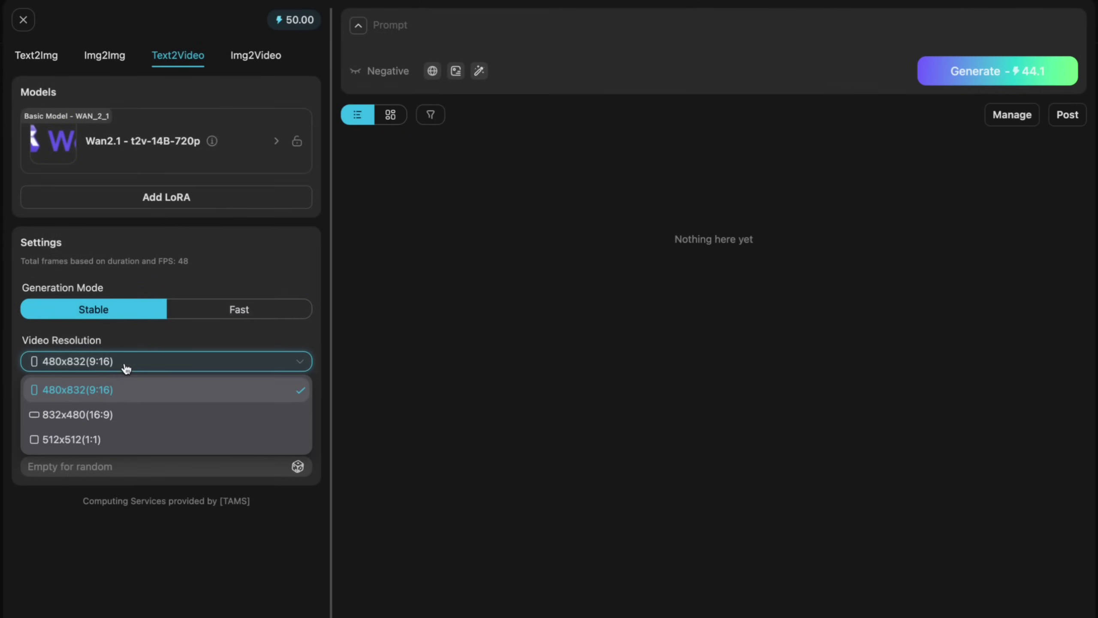
left_click(103, 415)
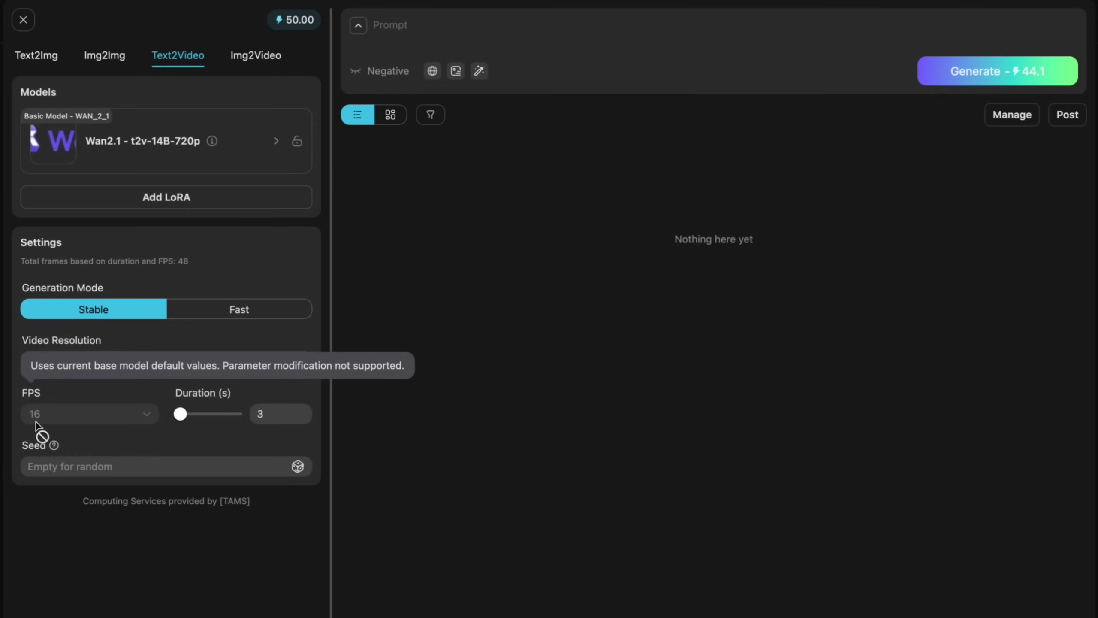
left_click_drag(181, 413, 236, 414)
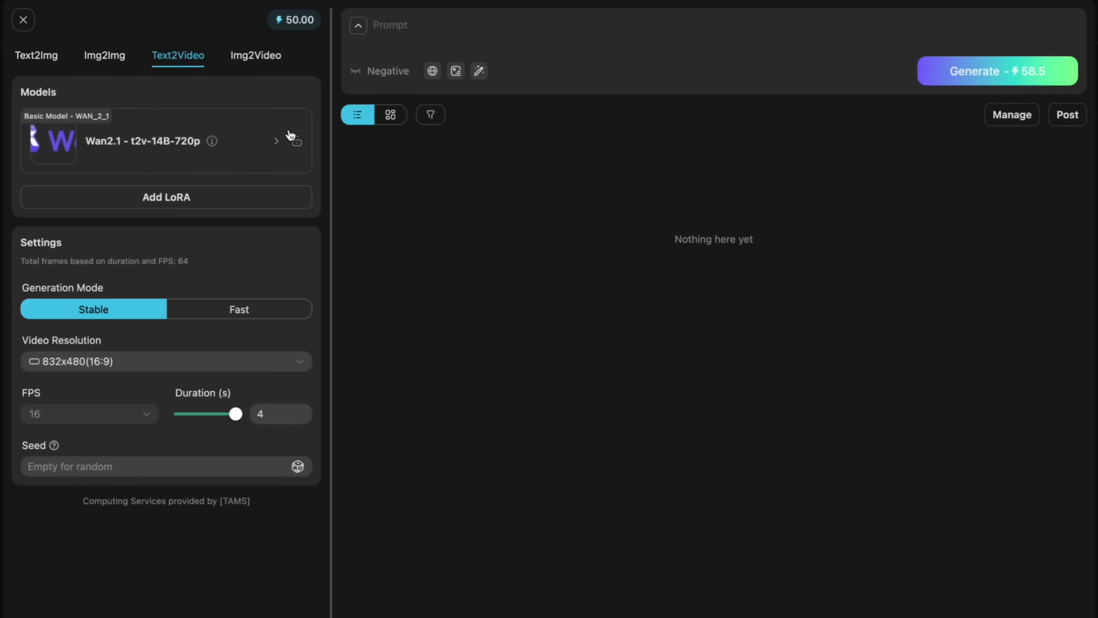
Step: Switch to HunyuanVideo fp8 at 1280x720 (16:9) with a 5-second duration
left_click(280, 142)
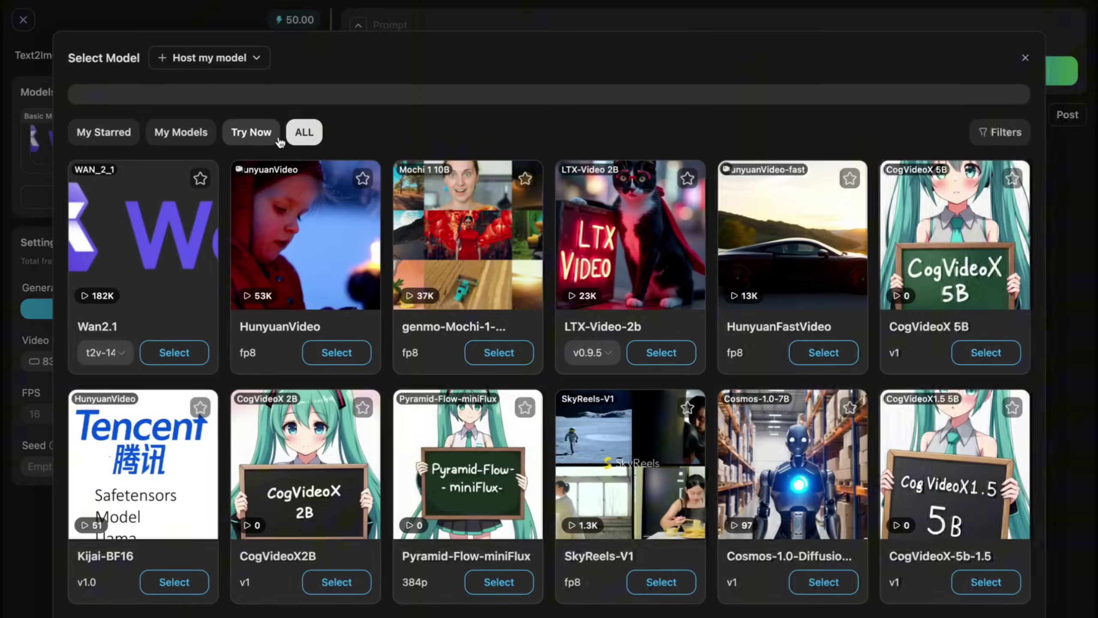
left_click(335, 352)
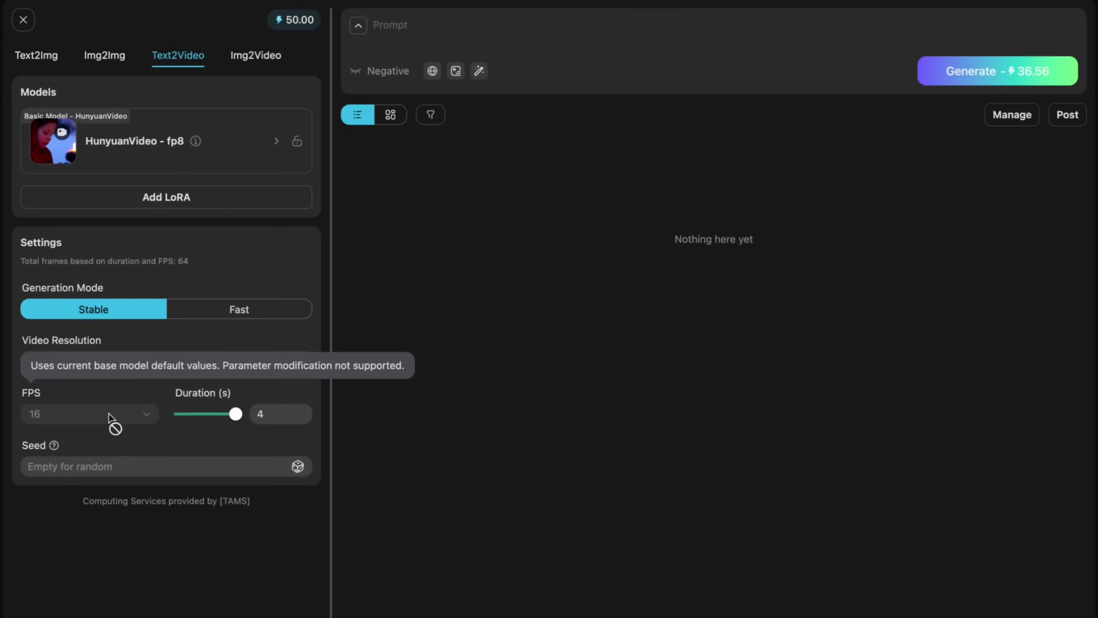
left_click(94, 361)
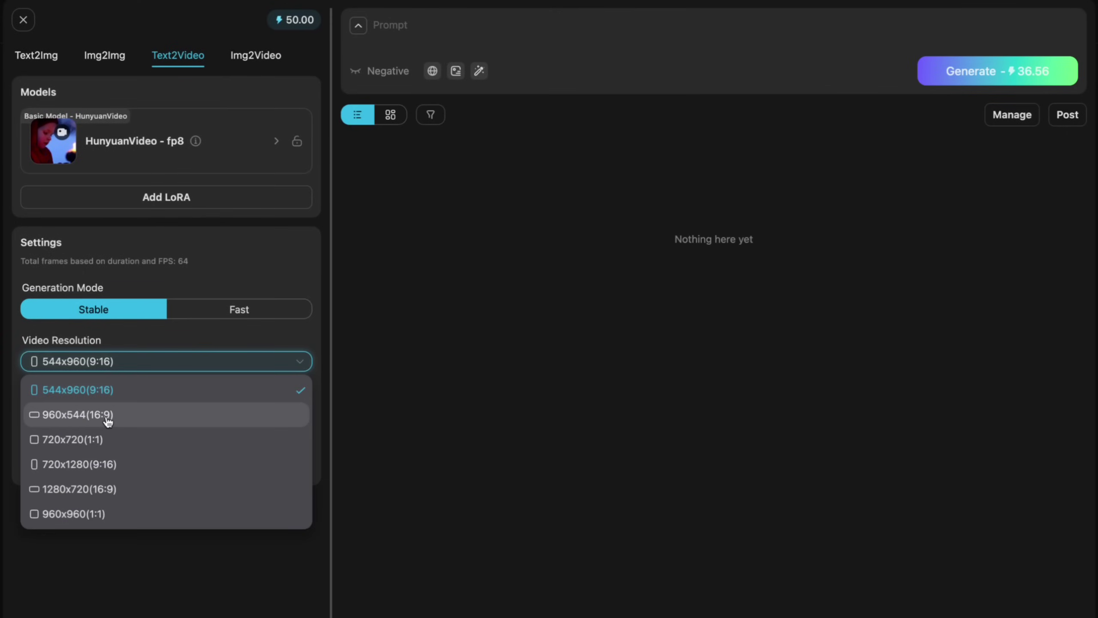
left_click(128, 415)
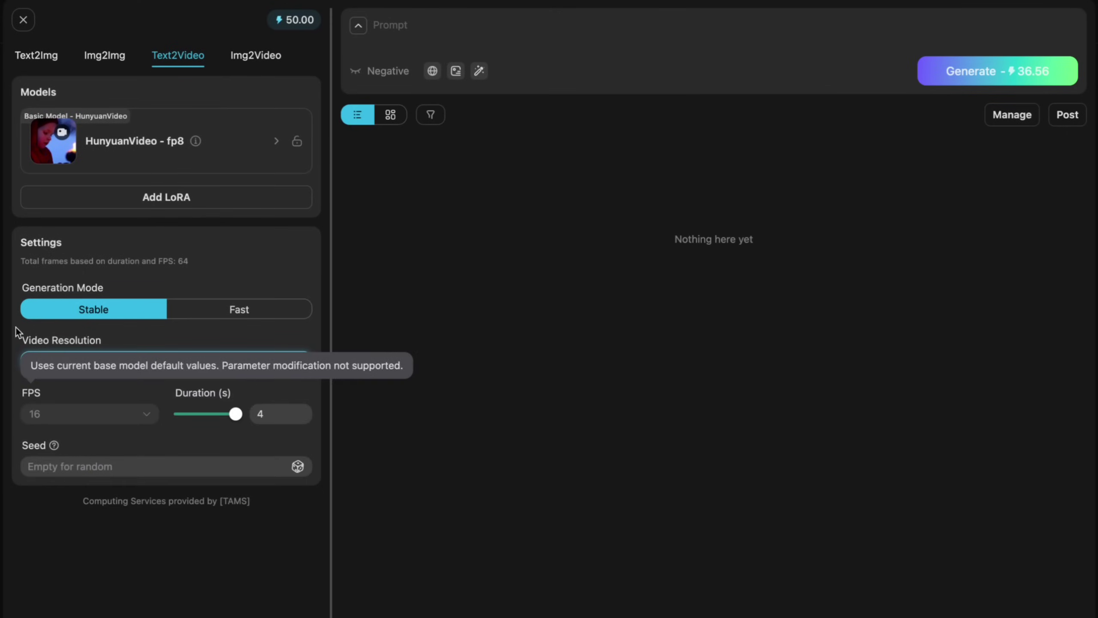
left_click(95, 362)
left_click(124, 492)
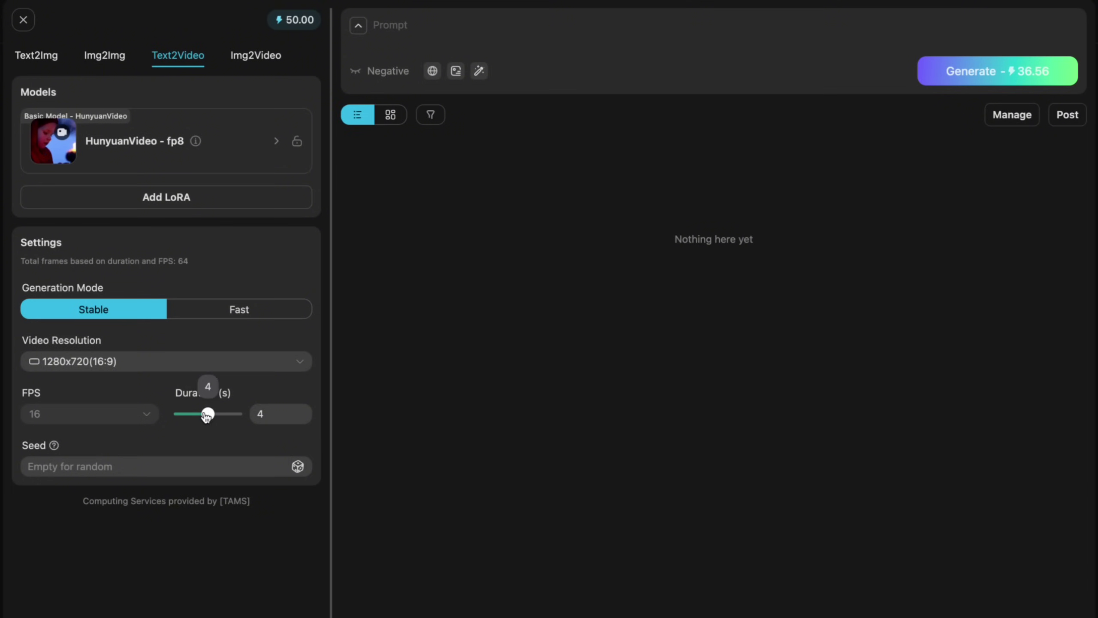
left_click_drag(207, 414, 236, 415)
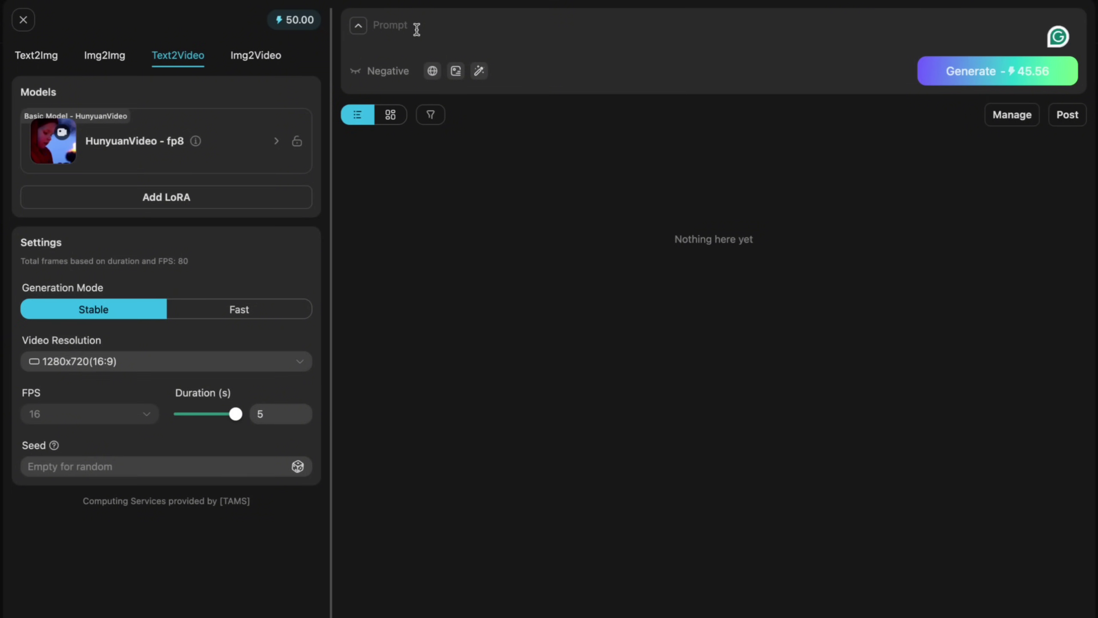
Step: In PicLumen's creation app, select the past prompt words 'girl singing and smiling' for reuse
left_click(307, 11)
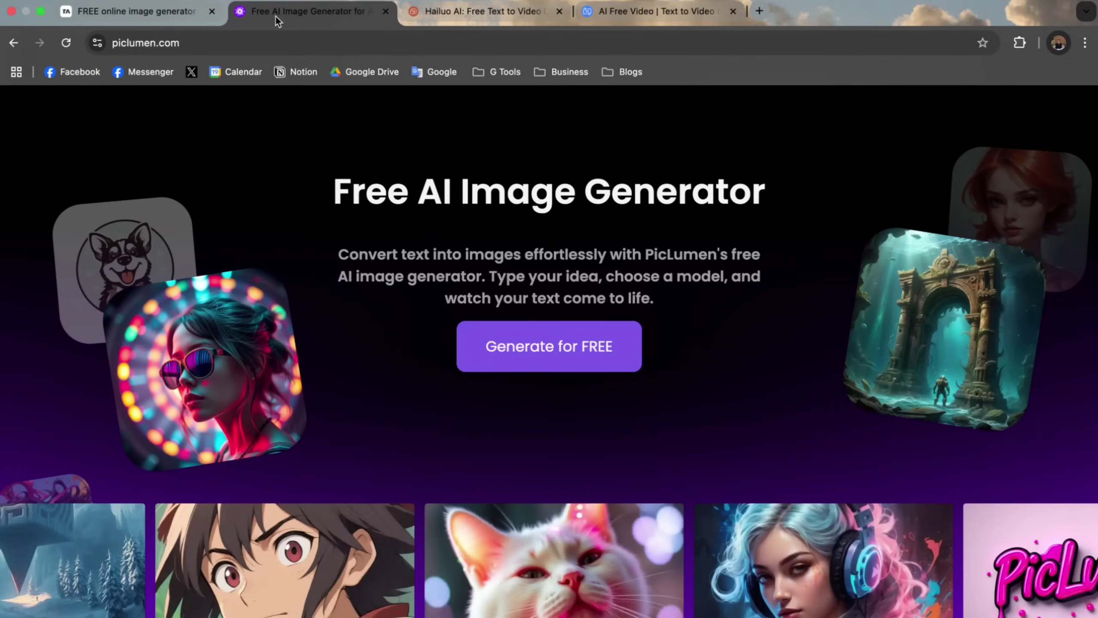
left_click(527, 352)
left_click(276, 7)
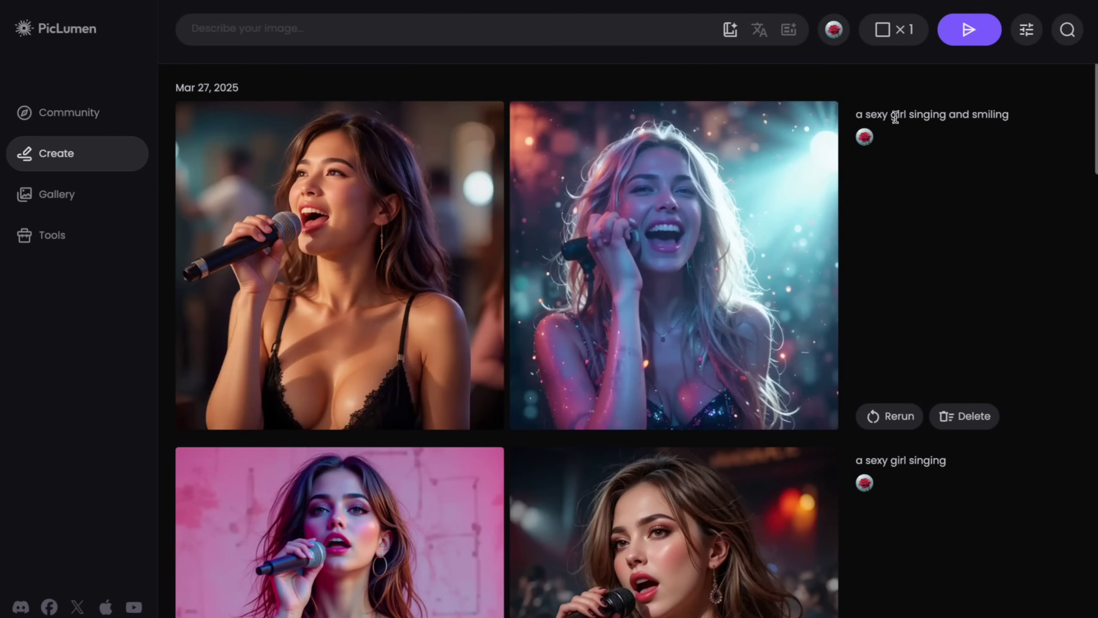
left_click_drag(892, 116, 1022, 122)
key("super+c")
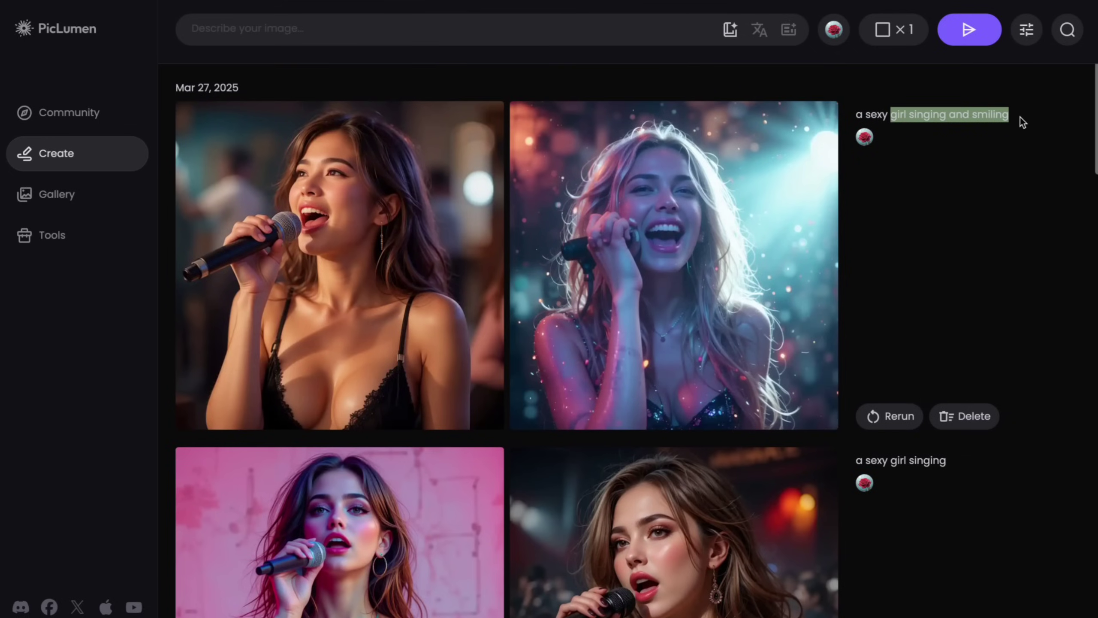
Step: Paste the words into Tensor.Art's video prompt, reword to a young American woman singing, and auto-enhance it
left_click(130, 11)
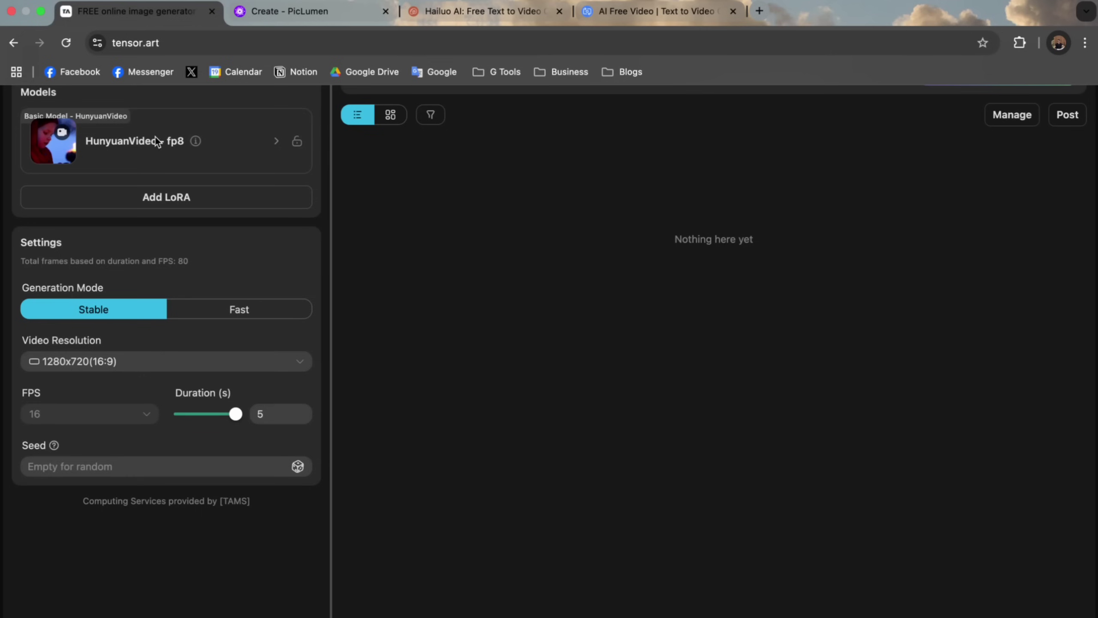
left_click(429, 31)
key("super+v")
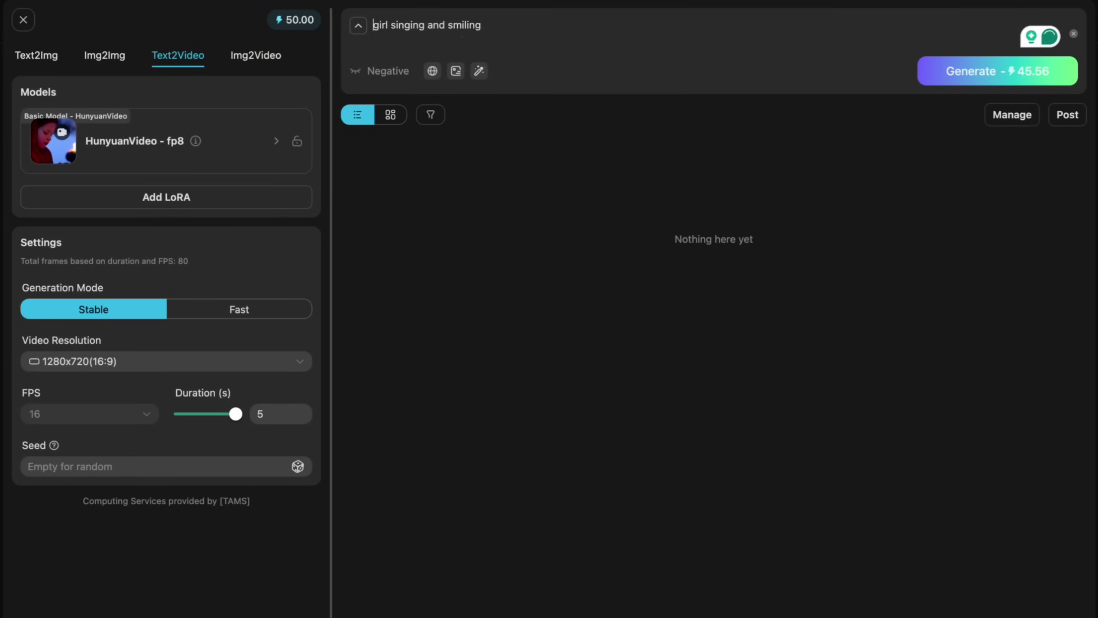
type("An ")
type("A young Americ")
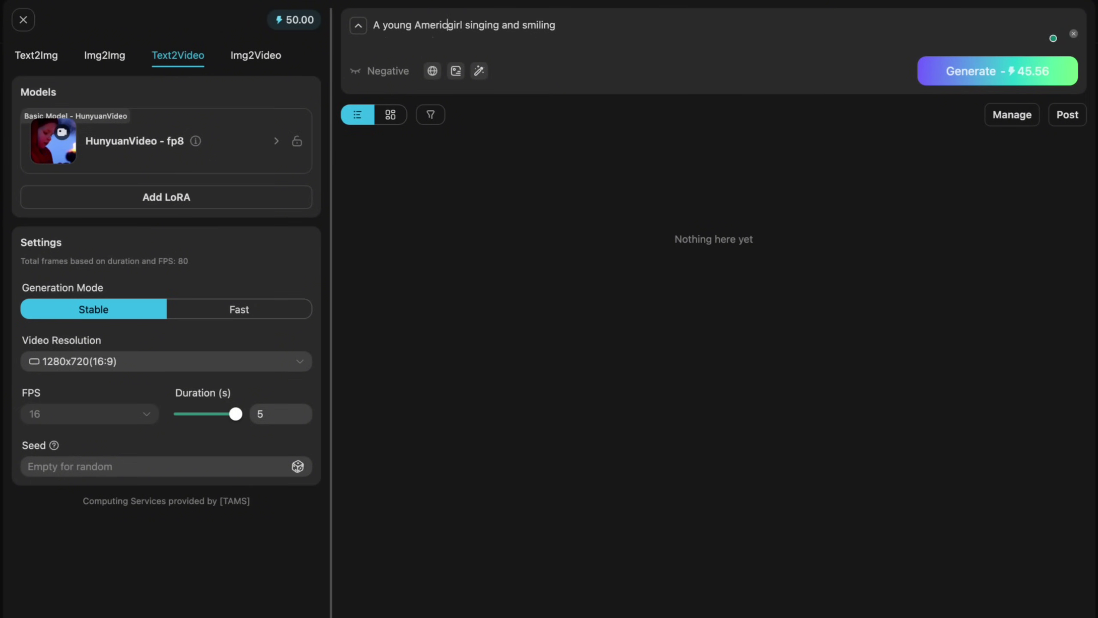
type("an")
key("Delete")
key("Delete")
key("Delete")
type("woman is")
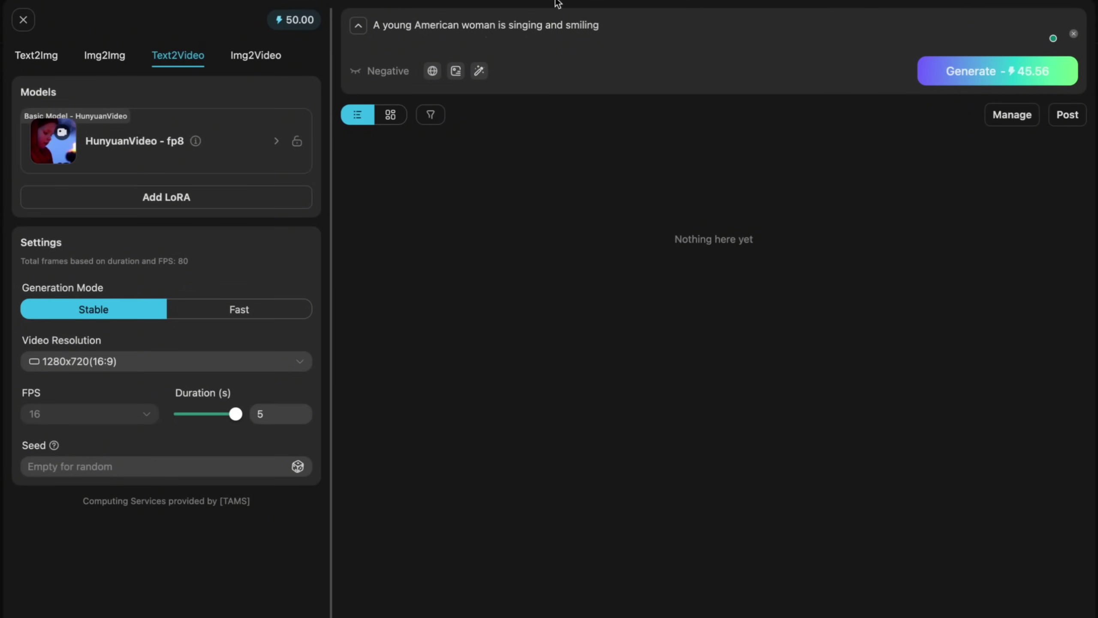
left_click(479, 71)
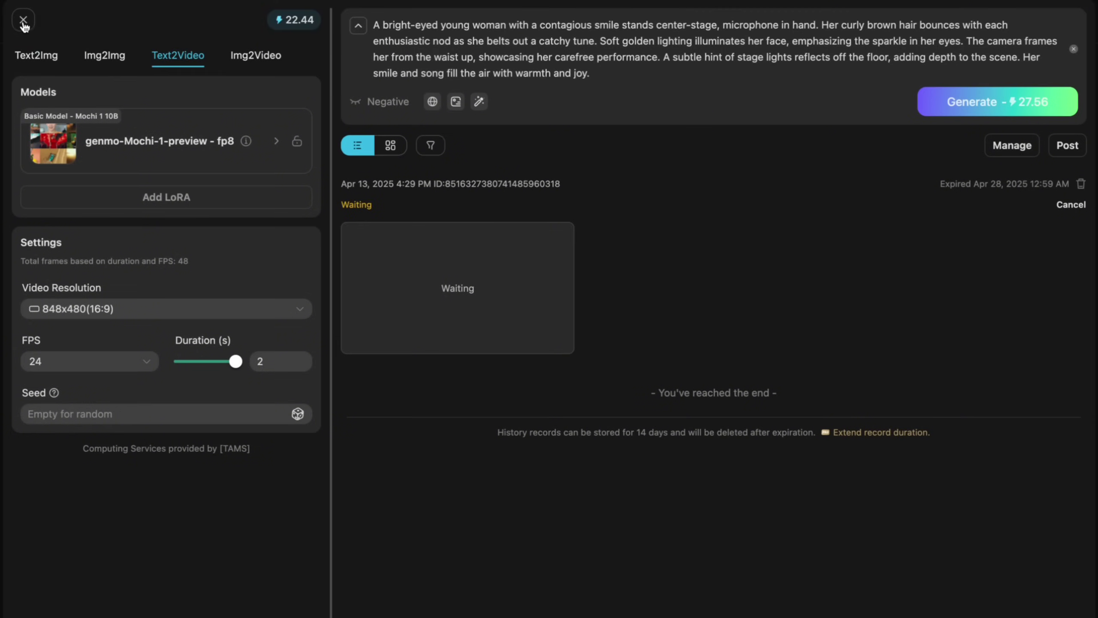
Step: Switch to image-to-video mode, then view the My Credits overview showing 22.44 daily credits
left_click(255, 55)
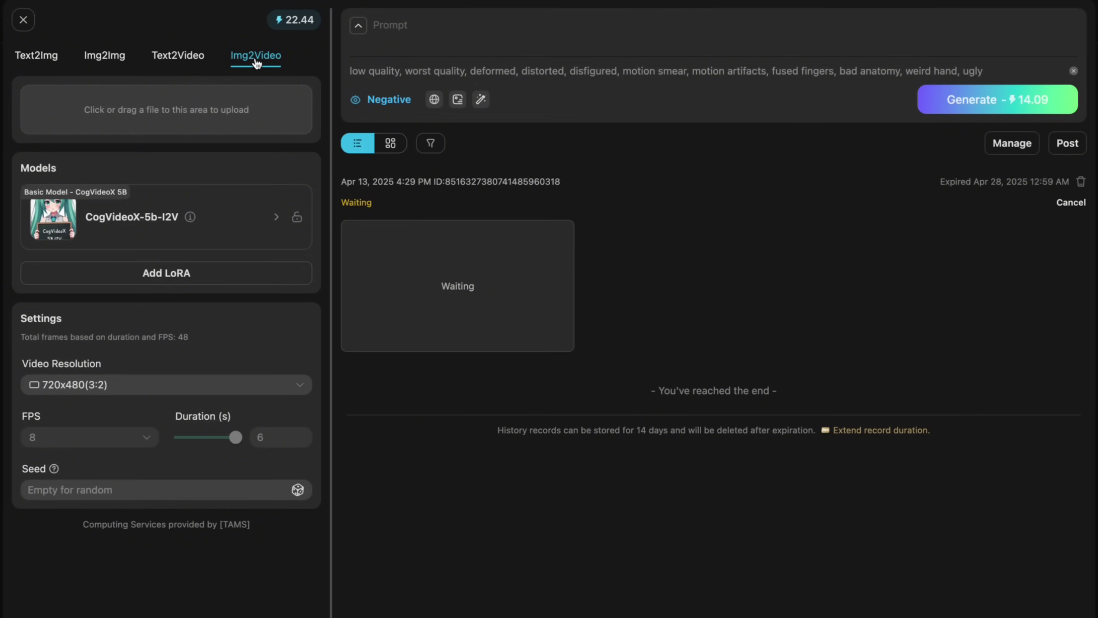
left_click(296, 21)
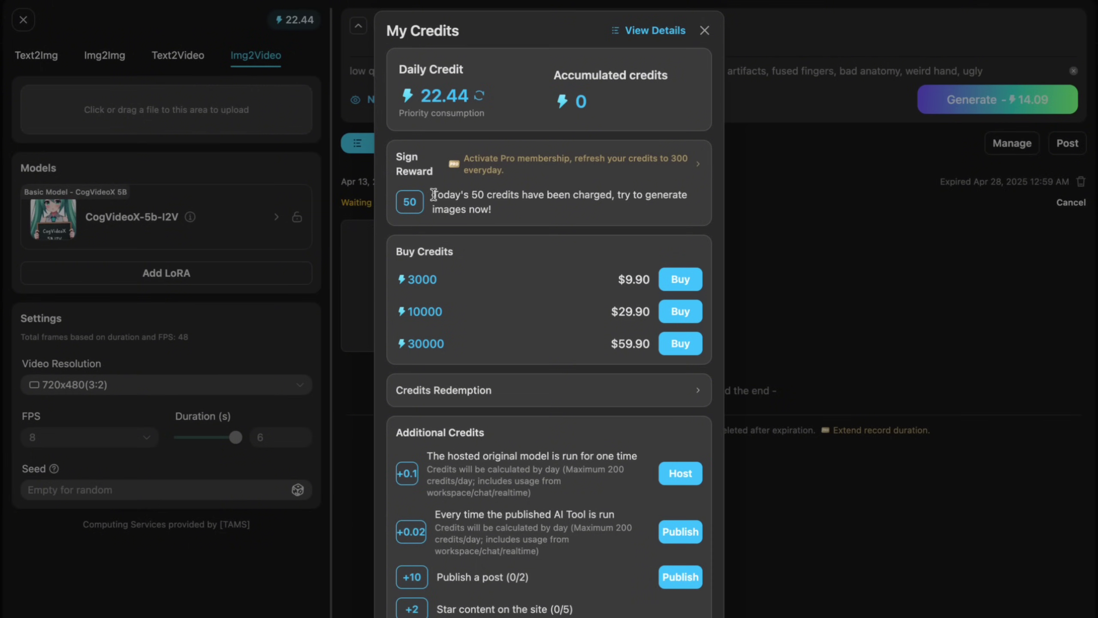
Step: Highlight the daily 50-credit reward note, then close the My Credits dialog
left_click_drag(431, 194, 502, 212)
left_click(502, 211)
left_click(705, 31)
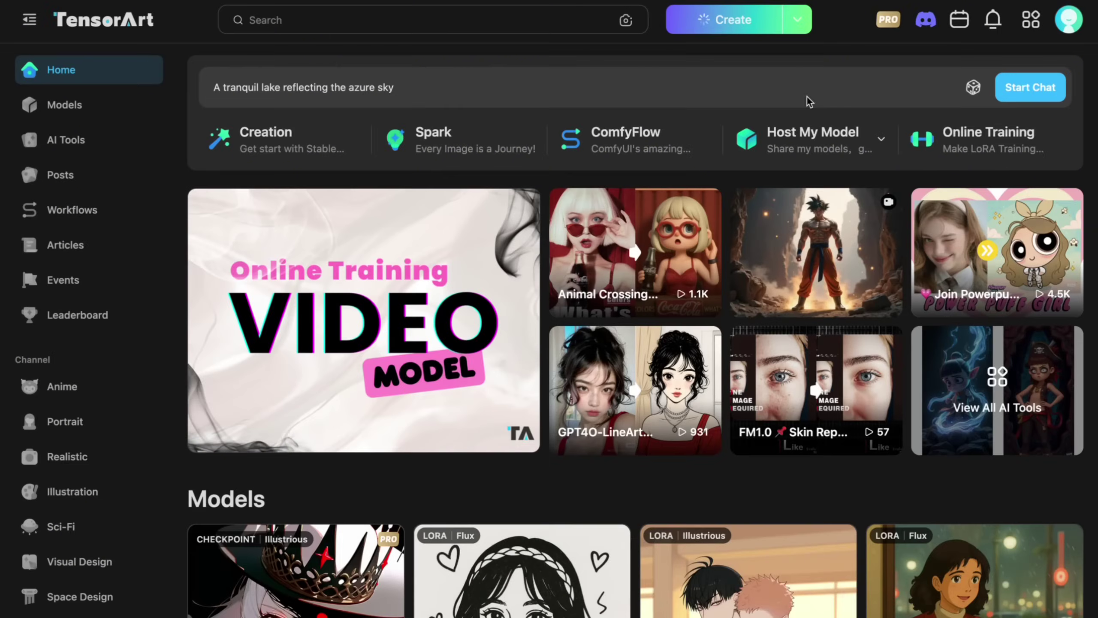
Step: From the profile avatar menu, go to the Creator Studio earnings dashboard
left_click(1068, 21)
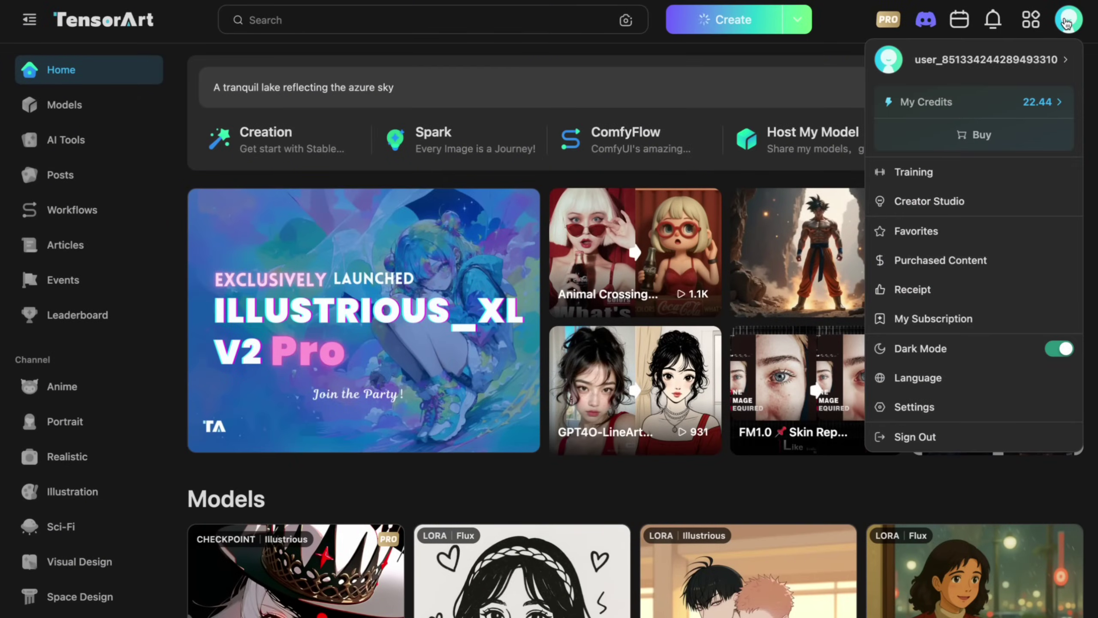
left_click(915, 203)
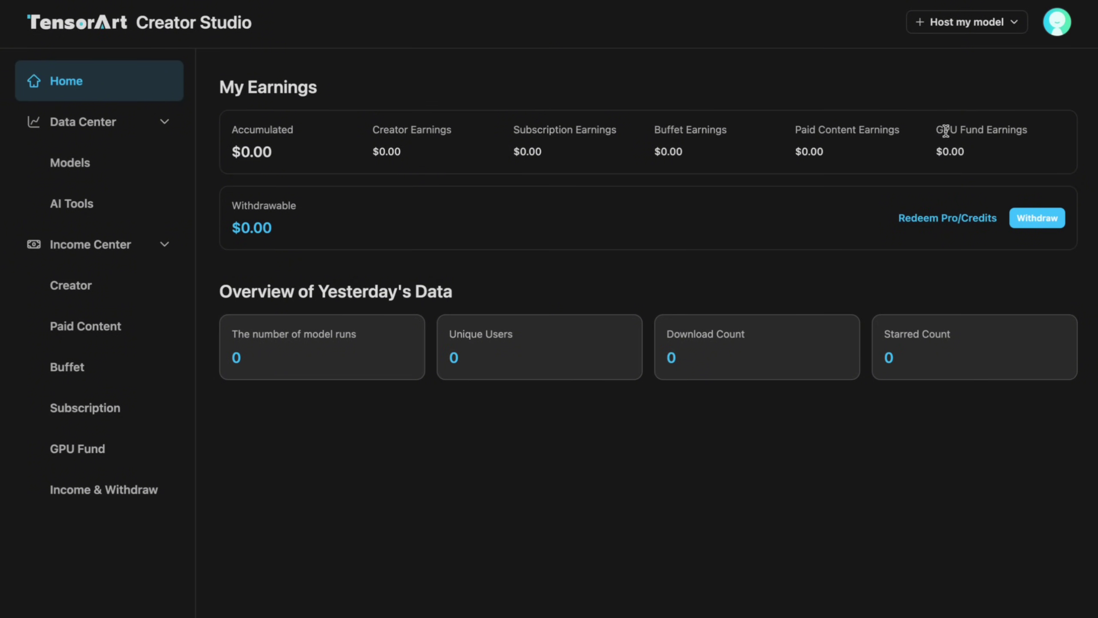
Step: Note the GPU Fund Earnings figure, return home via the TensorArt logo, and enter the Create workspace
left_click_drag(937, 129, 1028, 129)
left_click(728, 439)
left_click(81, 28)
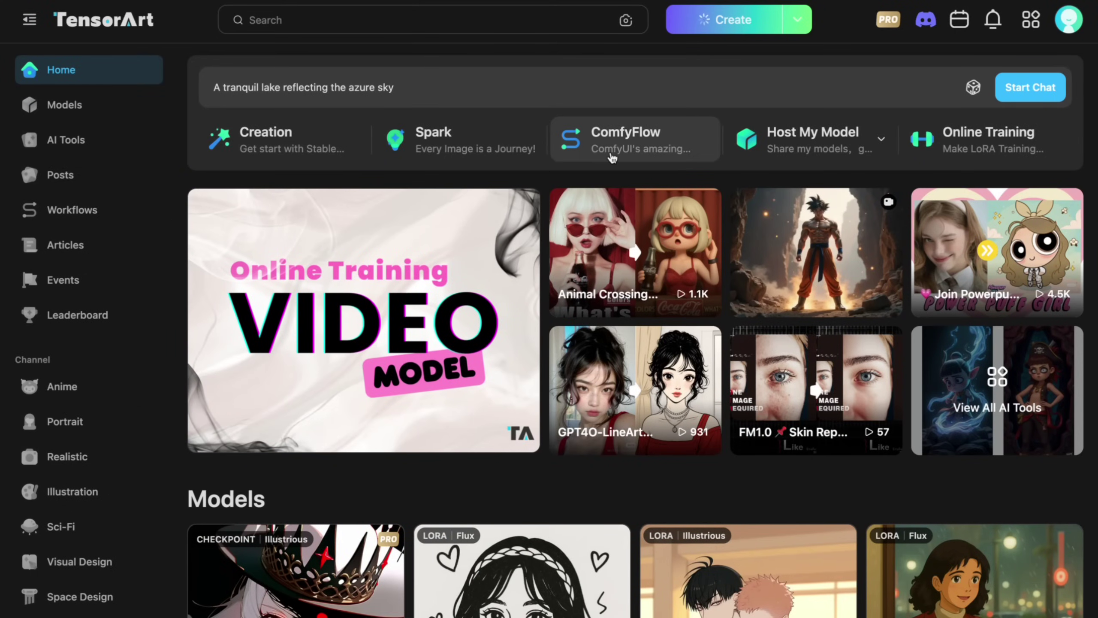
left_click(687, 24)
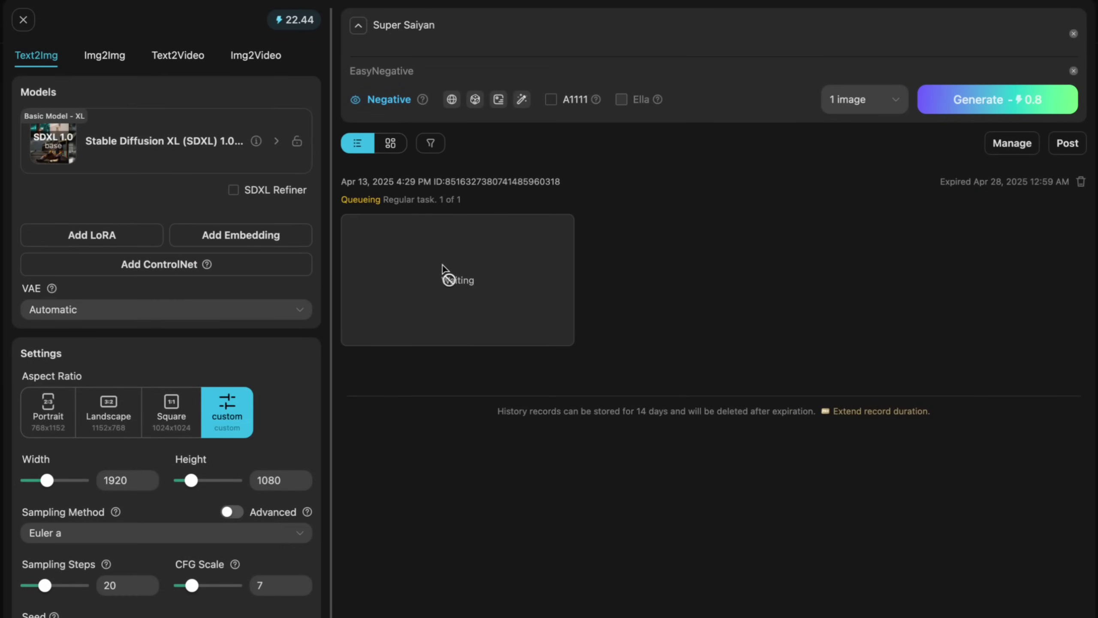
mouse_move(463, 5)
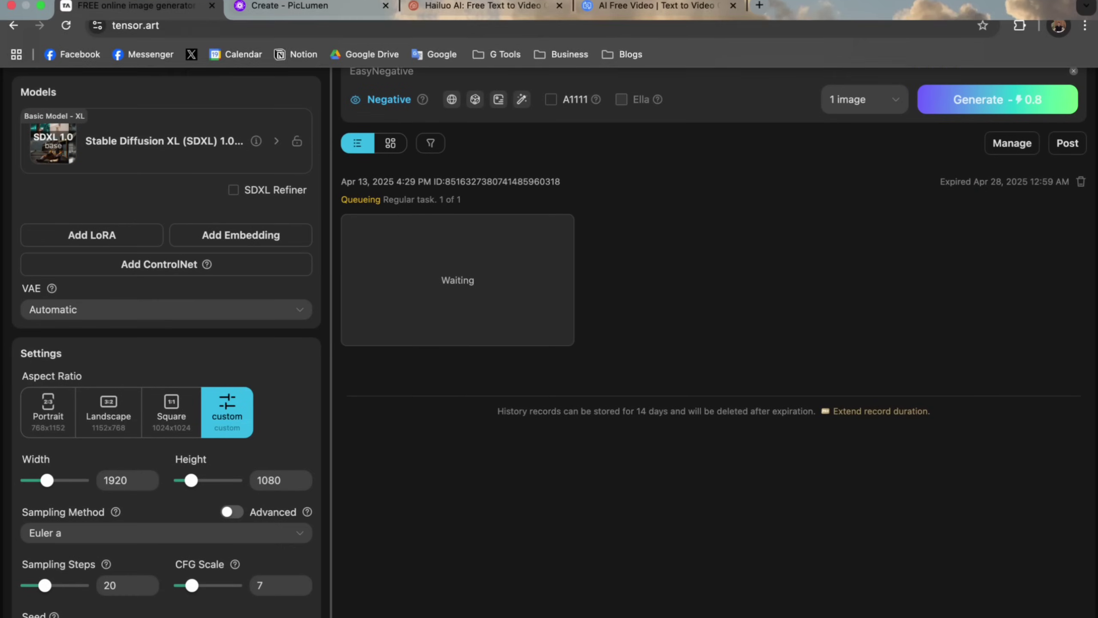
Step: In Hailuo AI Free's Discover gallery, watch the rapping cat and dancing robot clips full screen
left_click(463, 10)
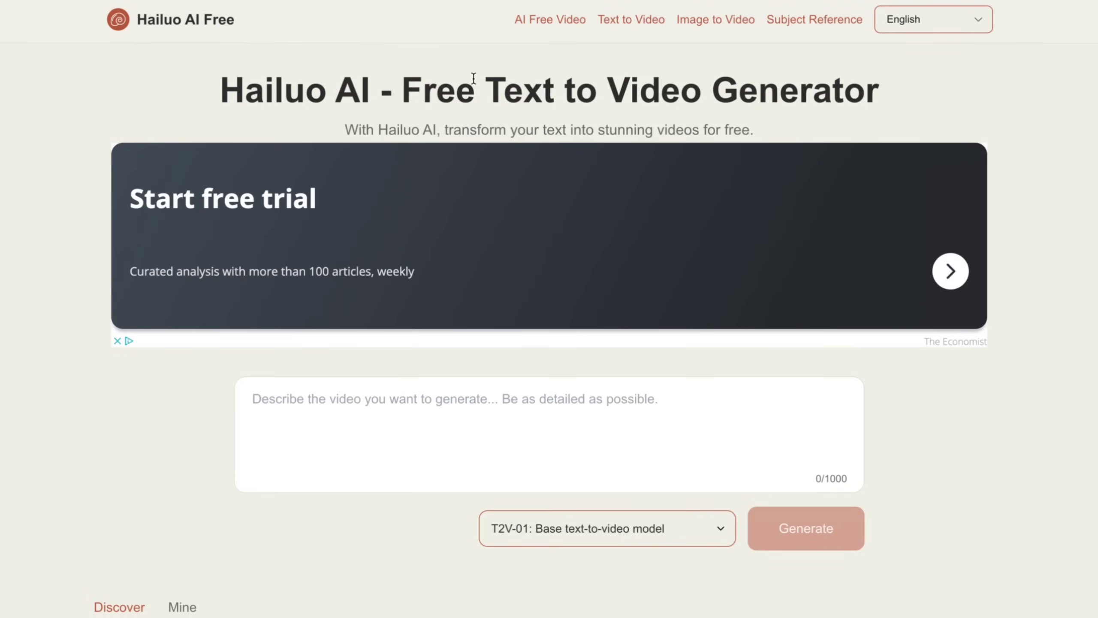
scroll(443, 403, "down", 2)
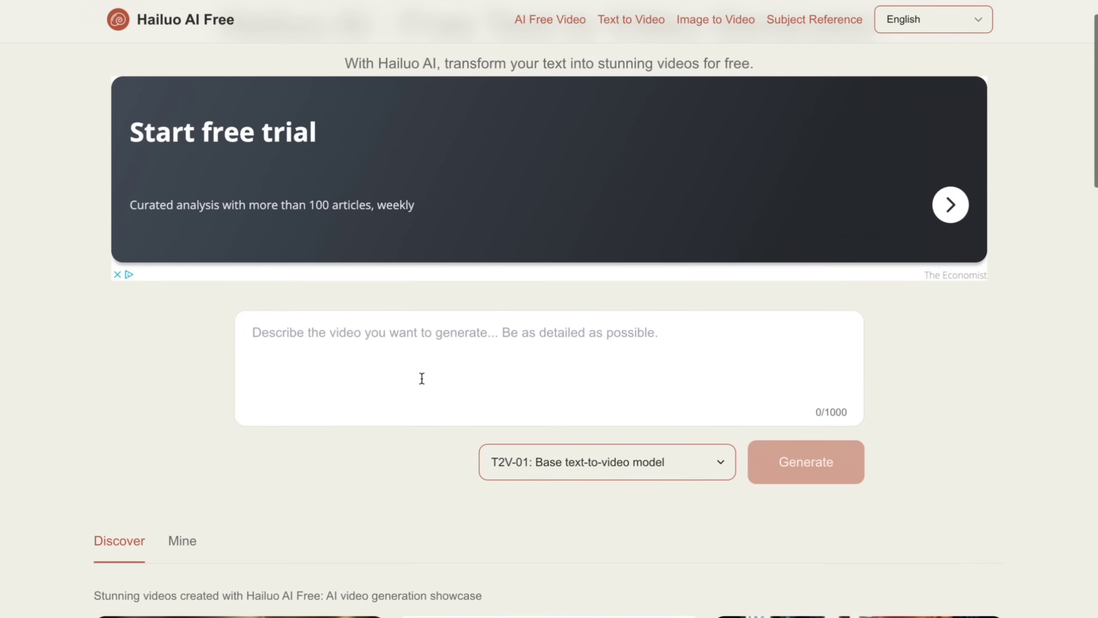
scroll(429, 365, "down", 4)
scroll(430, 366, "down", 1)
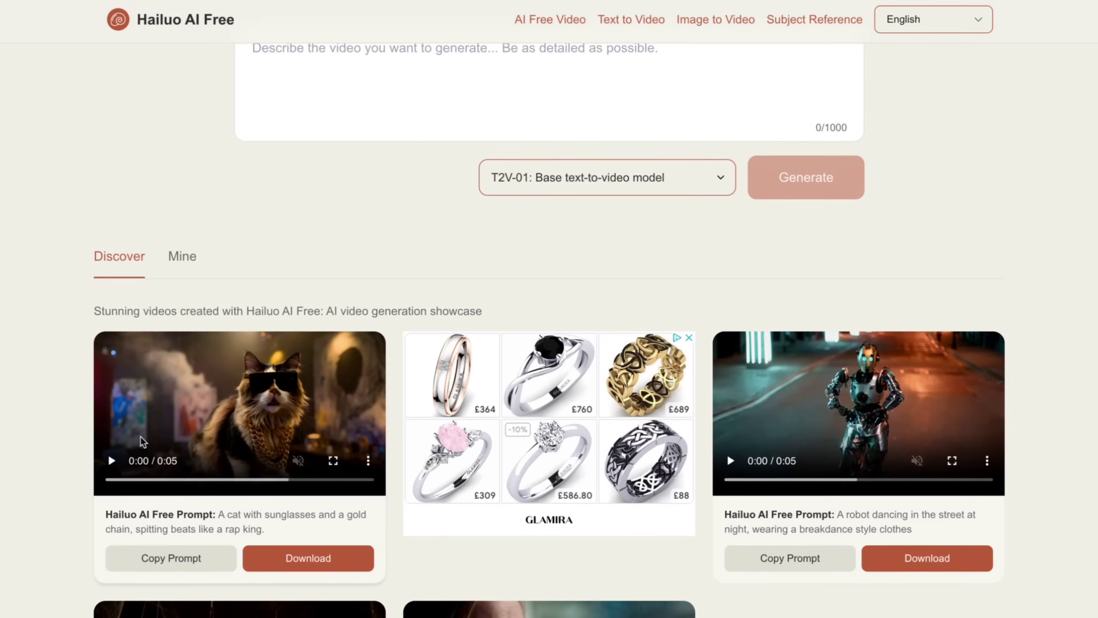
left_click(333, 460)
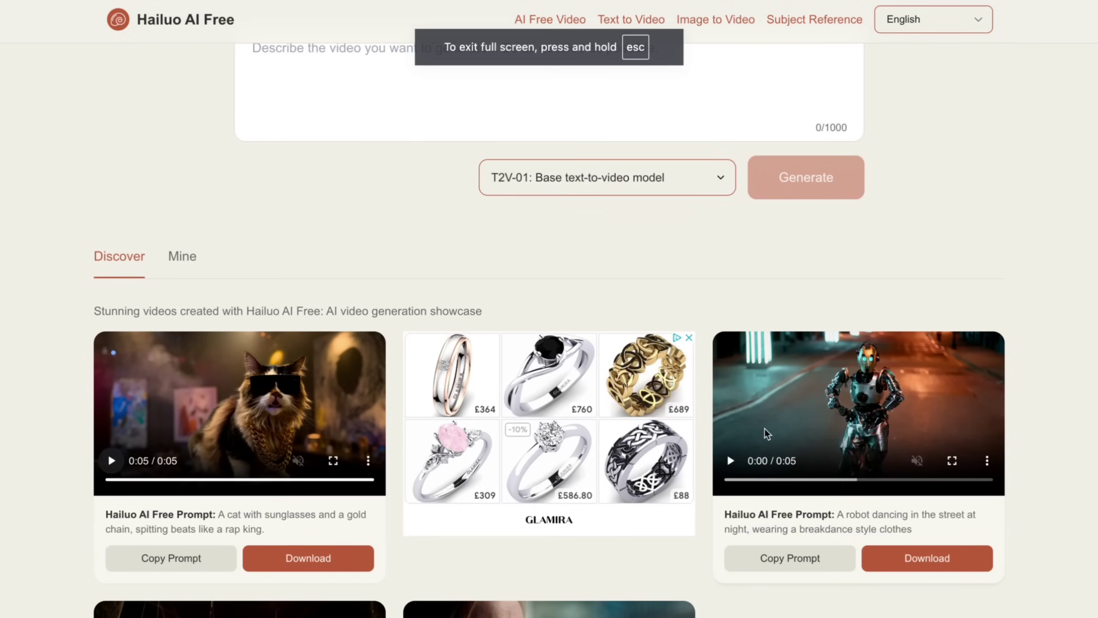
left_click(953, 461)
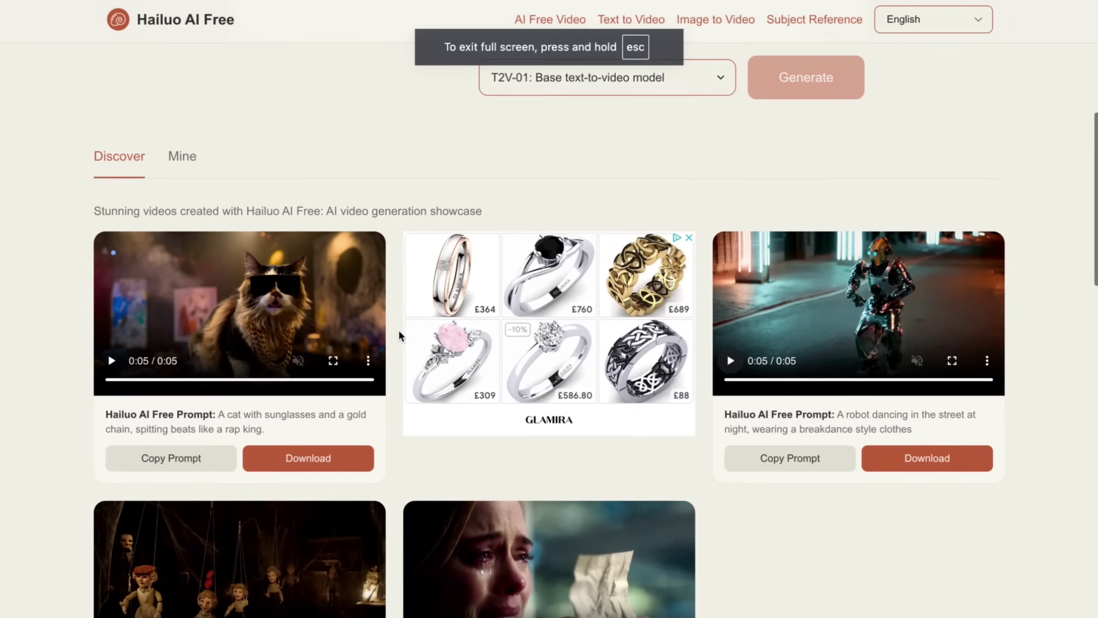
scroll(399, 336, "down", 1)
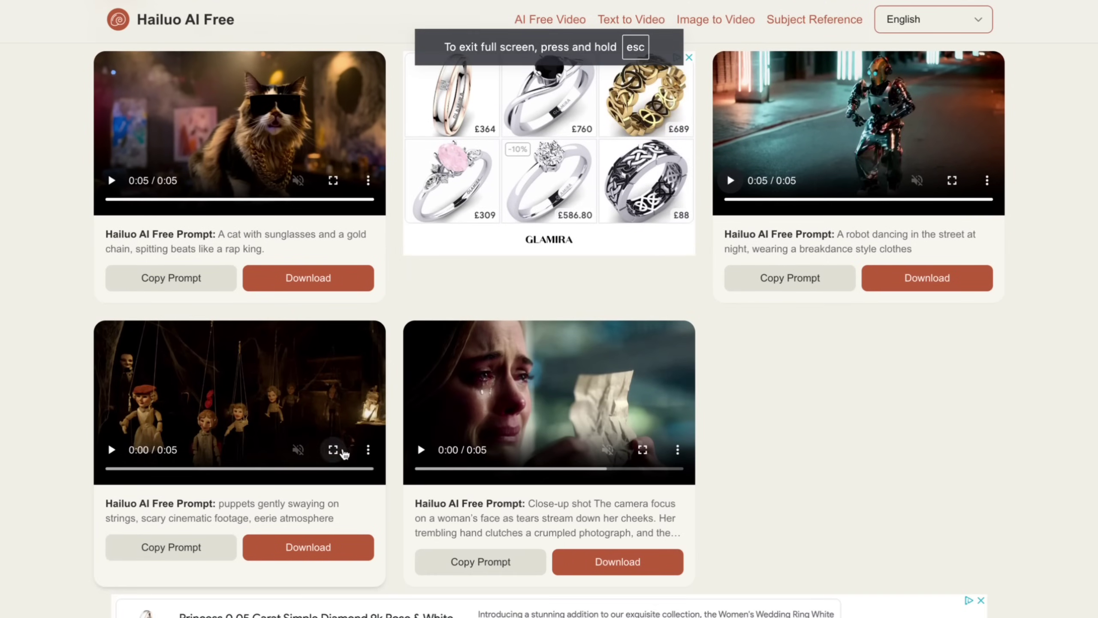
Step: Watch the puppets showcase clip full screen
left_click(332, 450)
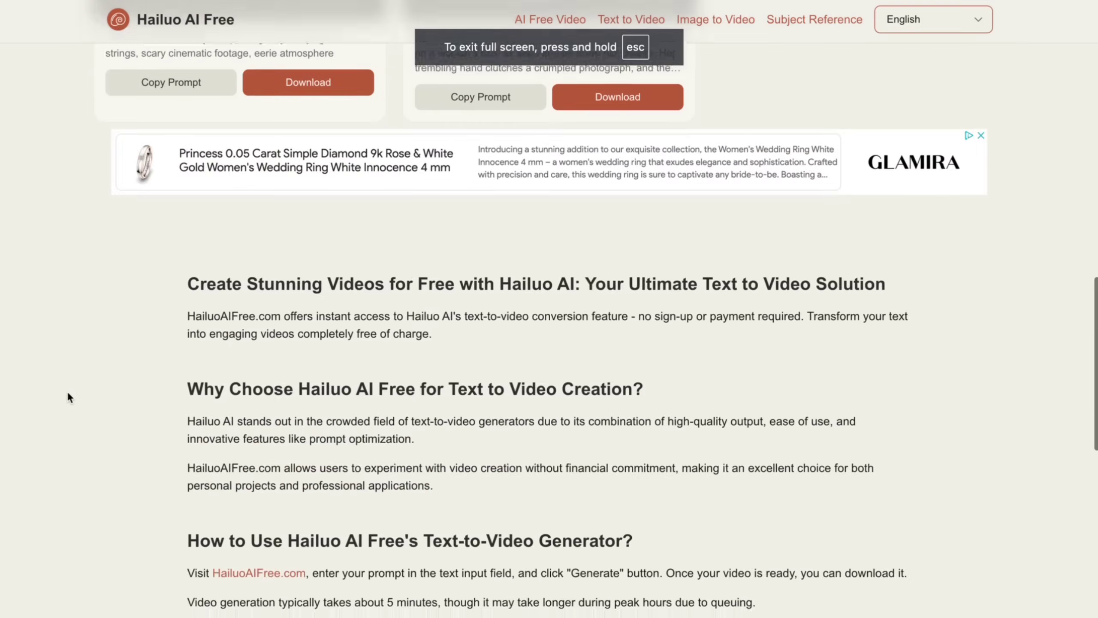
scroll(69, 396, "down", 8)
scroll(67, 392, "up", 8)
scroll(67, 391, "up", 8)
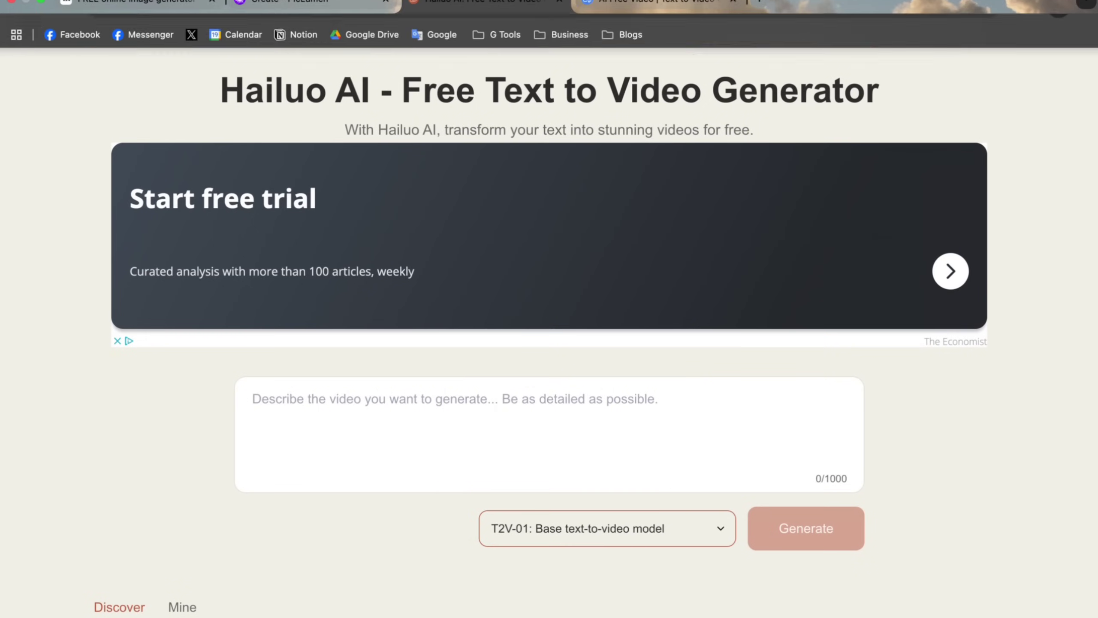
Step: Switch to AI Free Video and open Consistent Character in a new tab
left_click(656, 11)
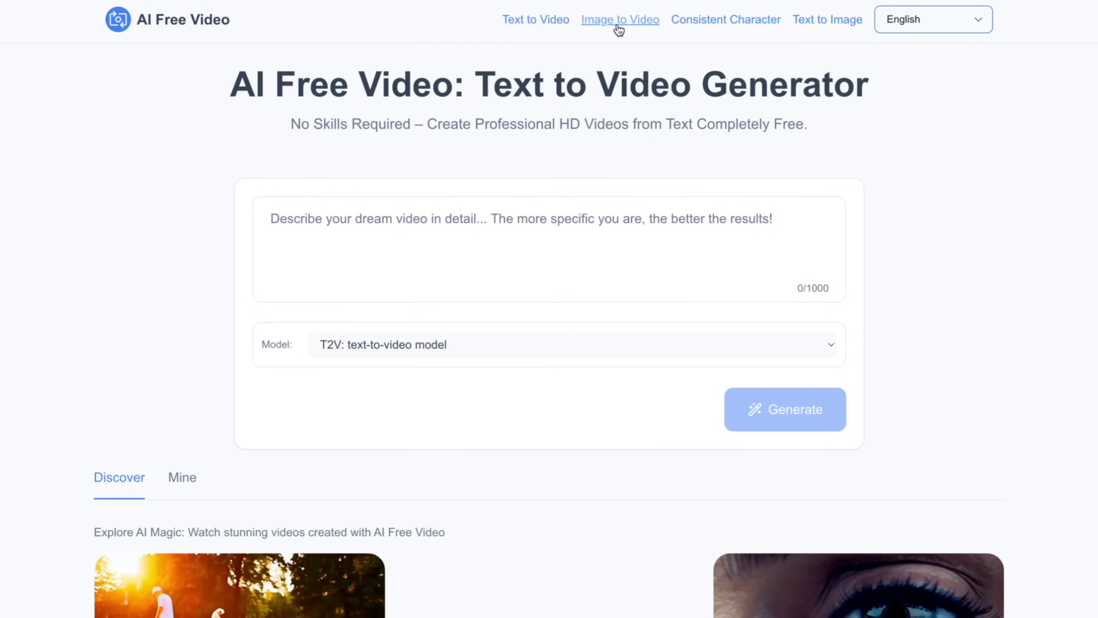
right_click(723, 22)
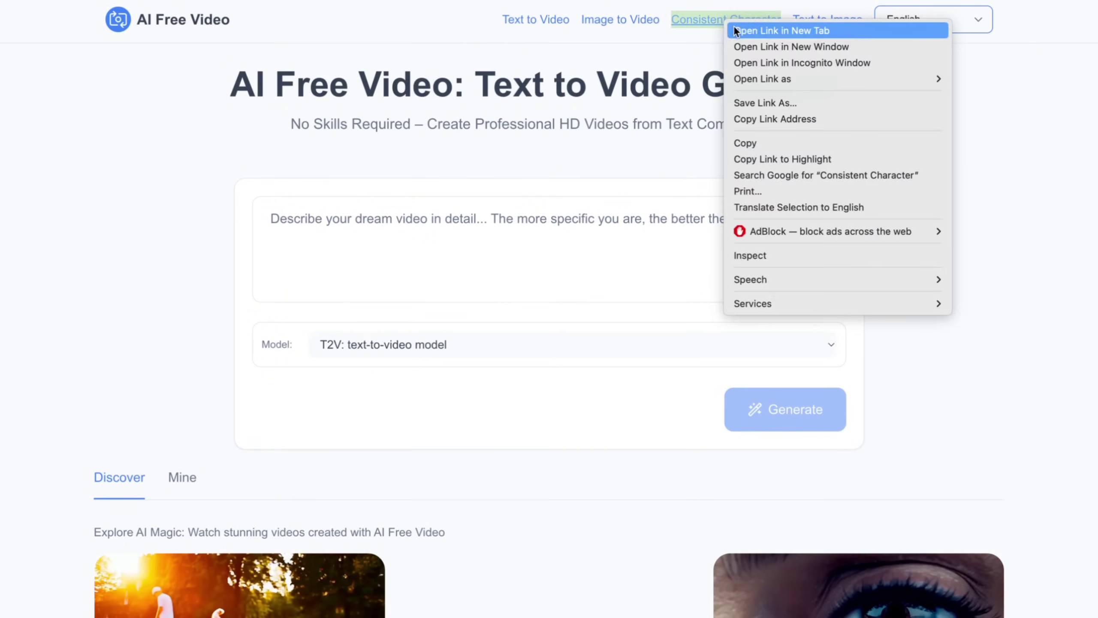
left_click(756, 31)
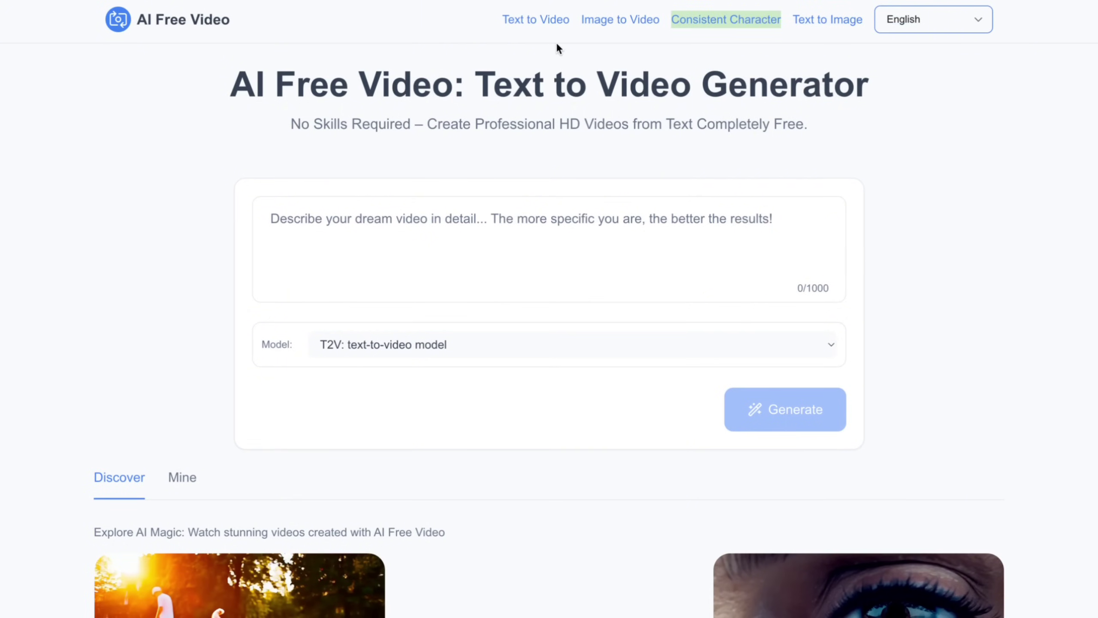
Step: Check the Model dropdown under the prompt box and keep T2V selected
left_click(388, 235)
left_click(404, 345)
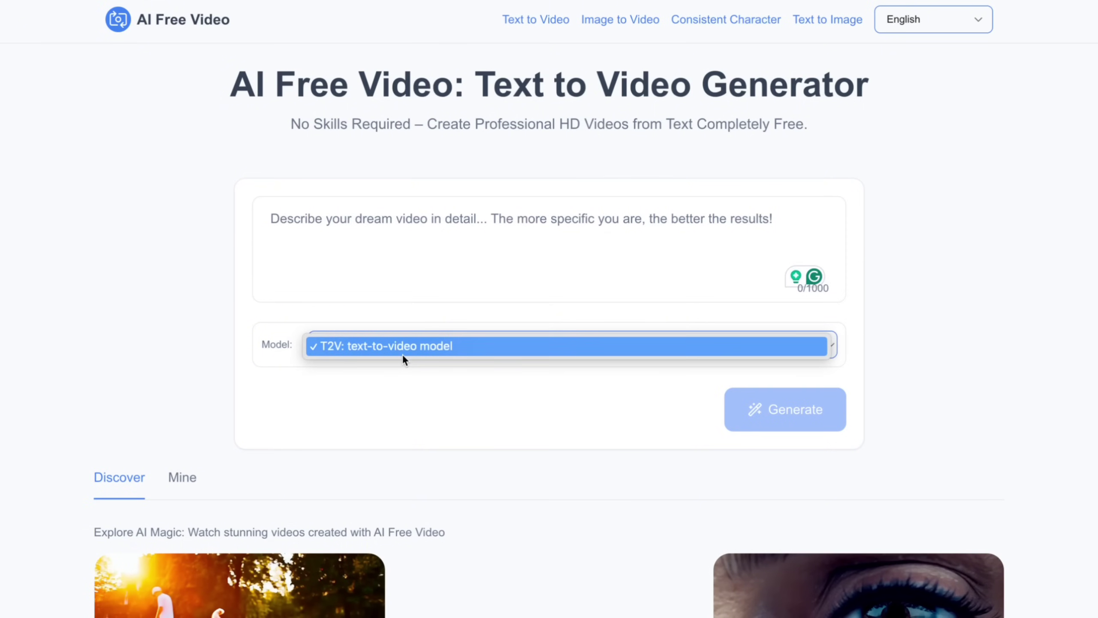
left_click(348, 347)
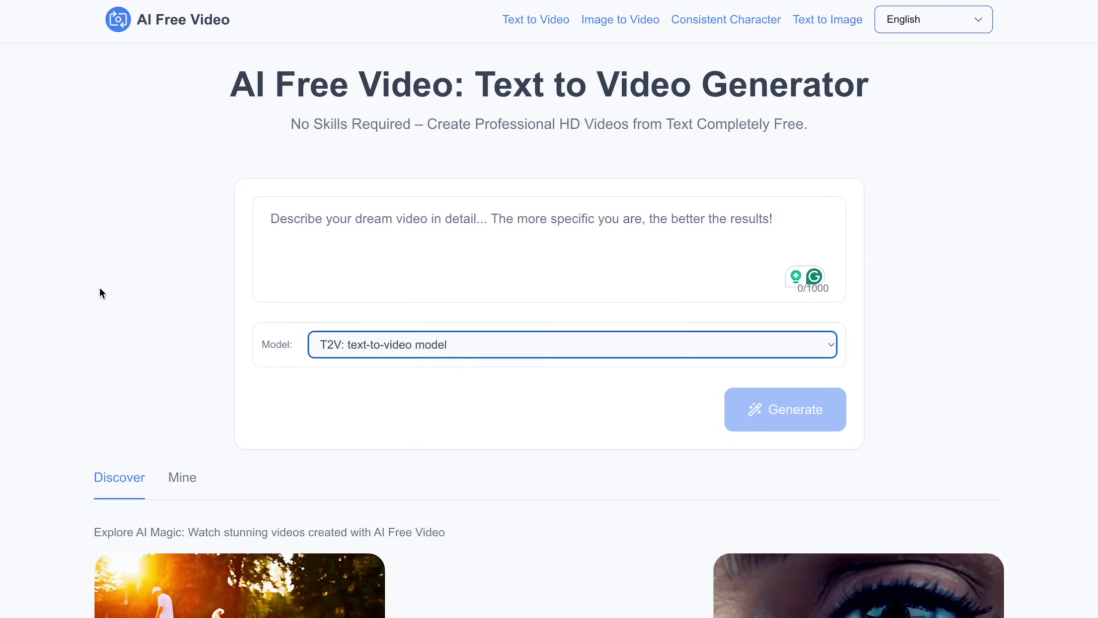
scroll(99, 287, "down", 4)
scroll(57, 287, "down", 1)
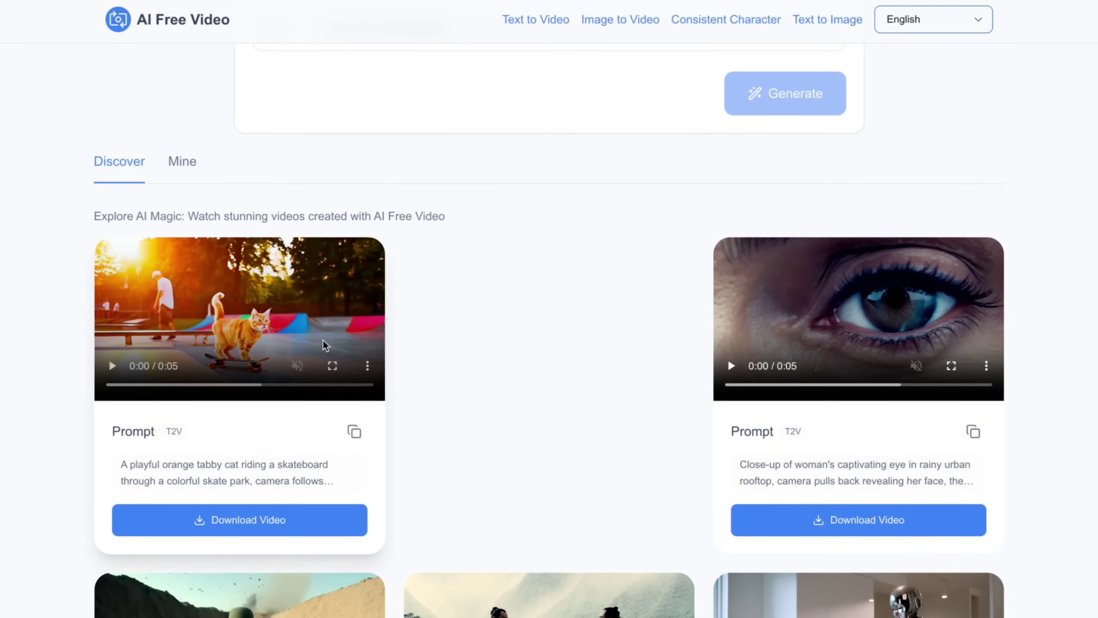
scroll(323, 340, "down", 5)
scroll(323, 340, "down", 5)
scroll(323, 340, "down", 5)
scroll(129, 360, "down", 3)
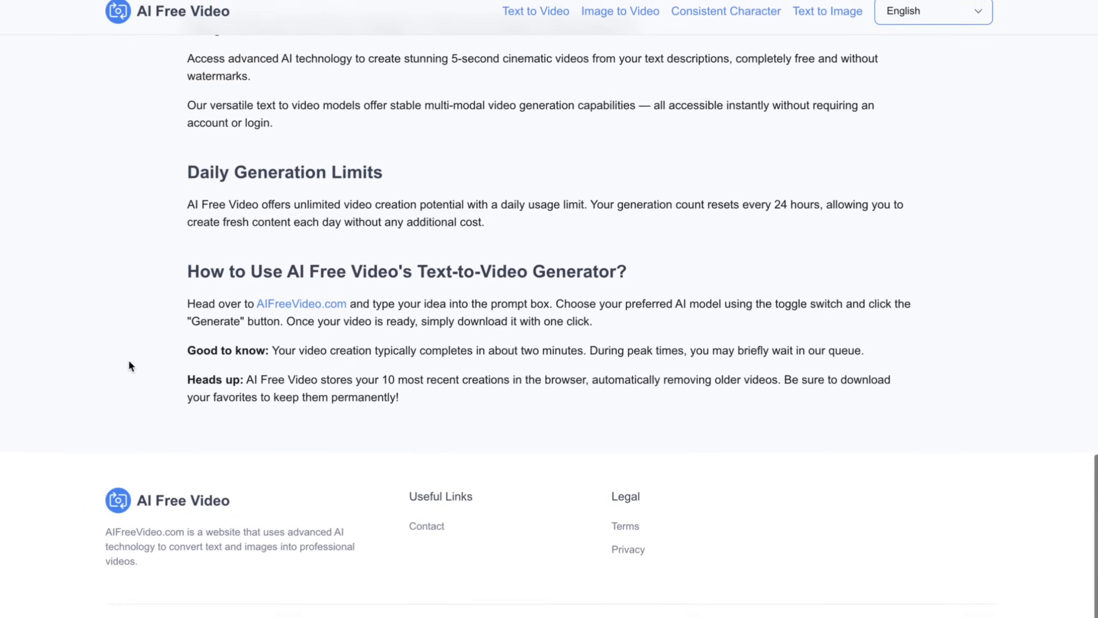
scroll(129, 359, "up", 15)
scroll(62, 315, "down", 2)
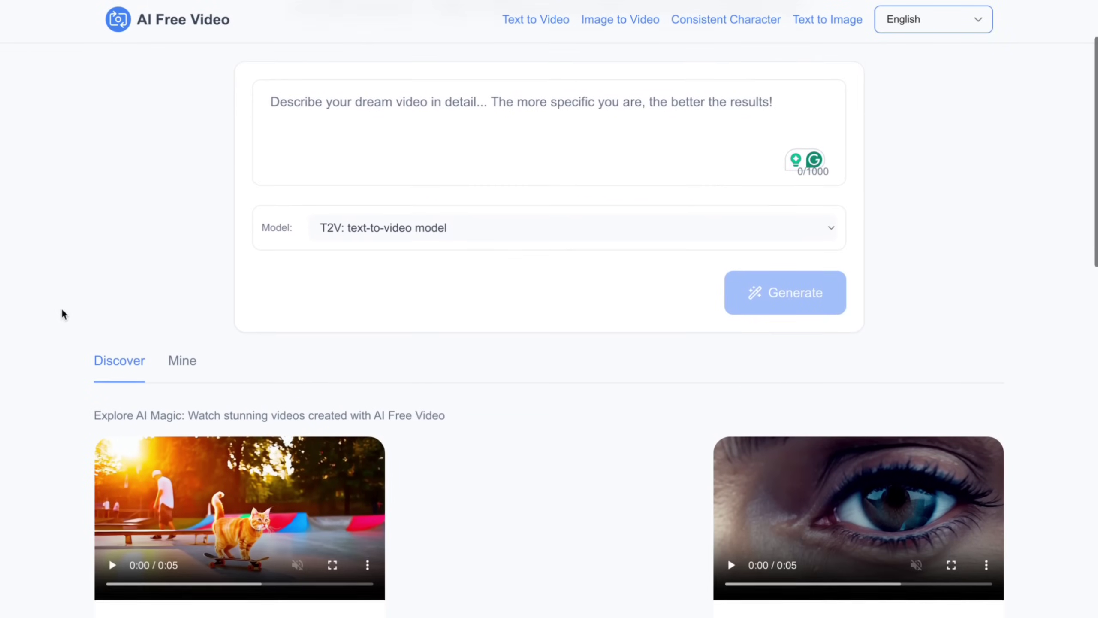
scroll(62, 314, "down", 1)
scroll(63, 315, "down", 1)
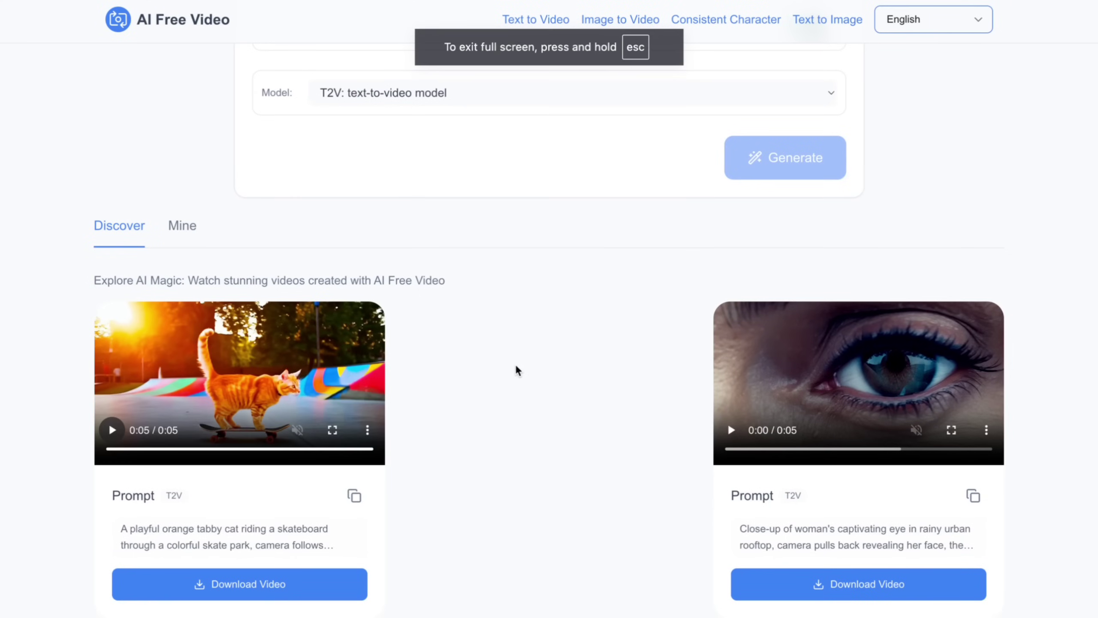
scroll(516, 364, "up", 5)
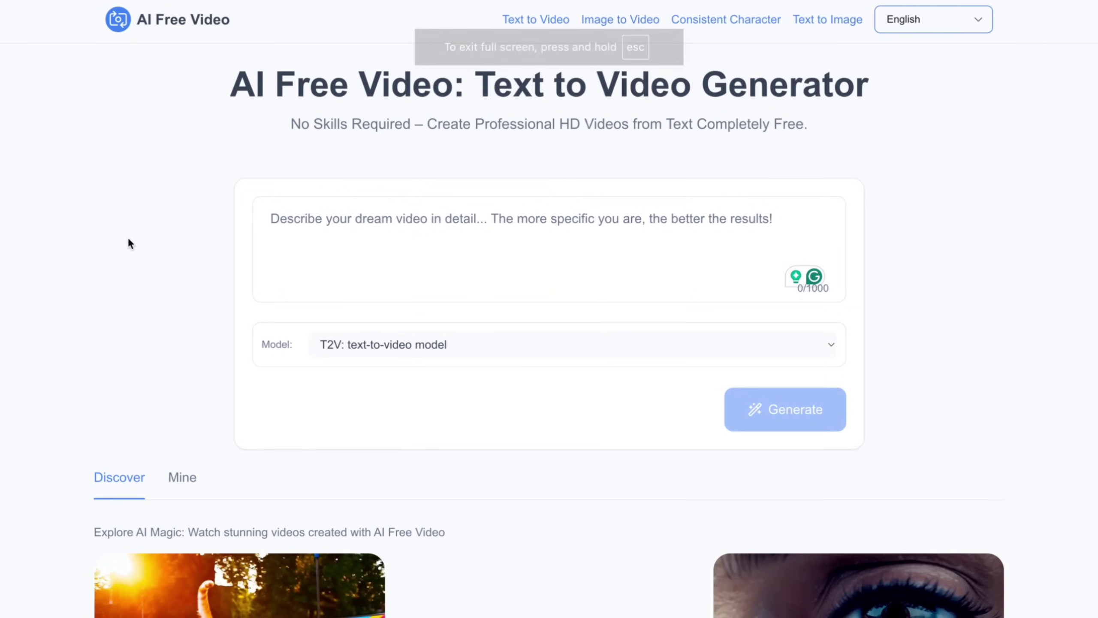
scroll(655, 223, "down", 5)
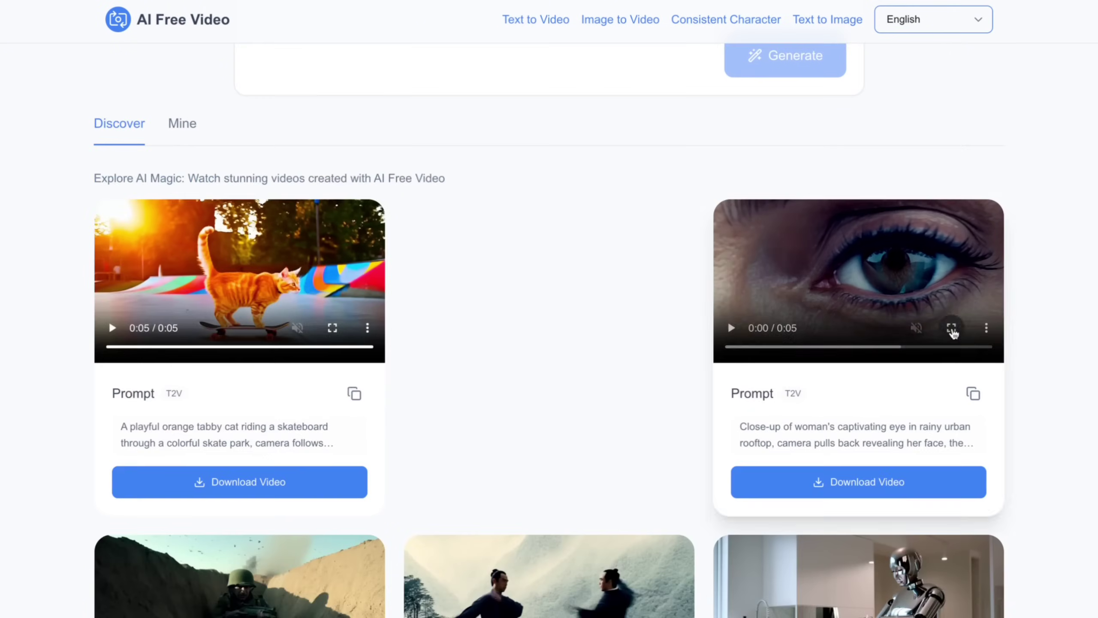
Step: Watch the rainy-rooftop woman's eye example clip full screen
left_click(955, 327)
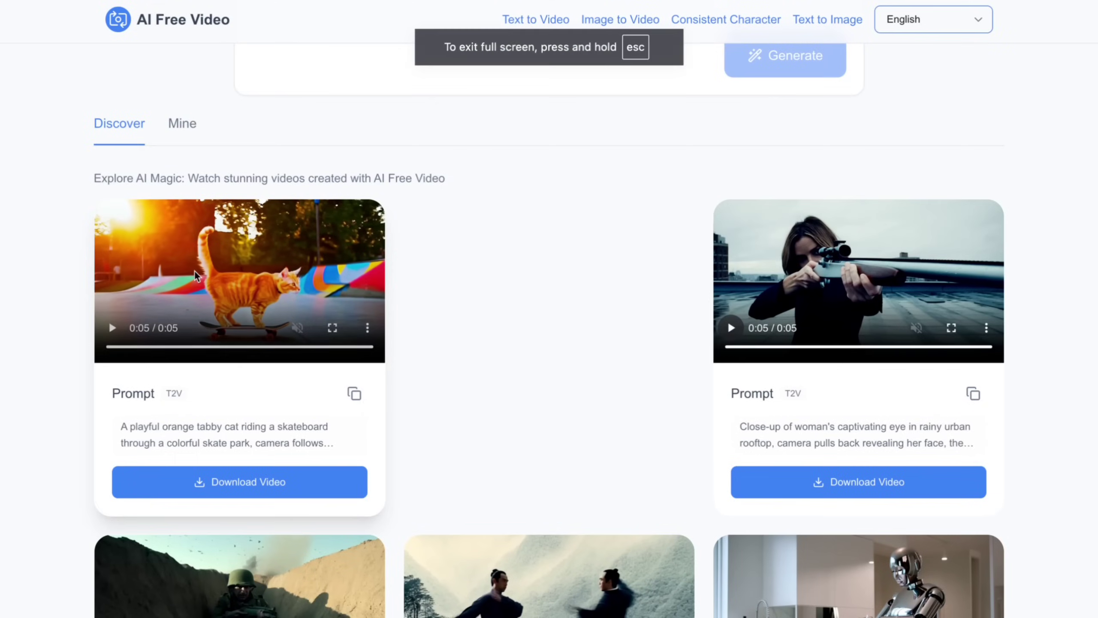
scroll(193, 369, "down", 5)
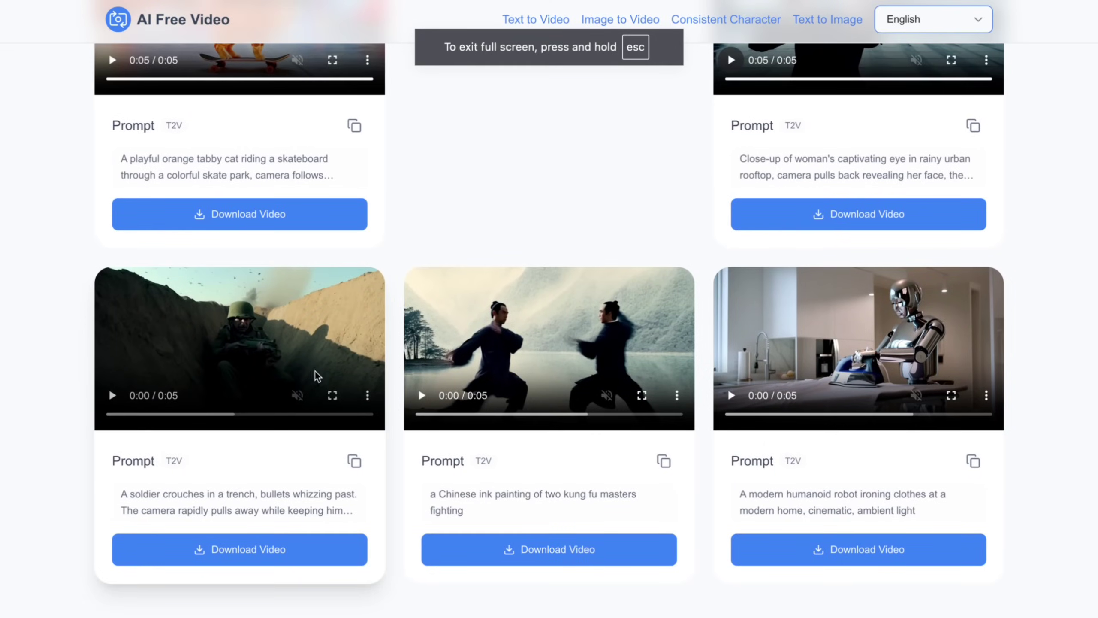
Step: Watch the soldier-in-a-trench and kung fu masters showcase clips full screen
left_click(333, 396)
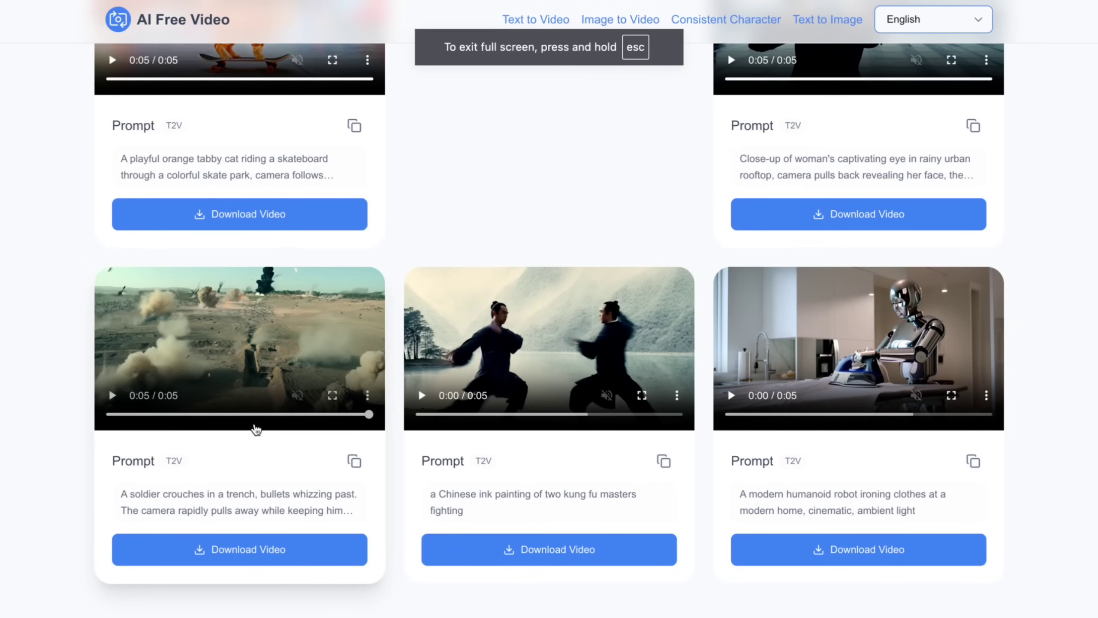
left_click(643, 394)
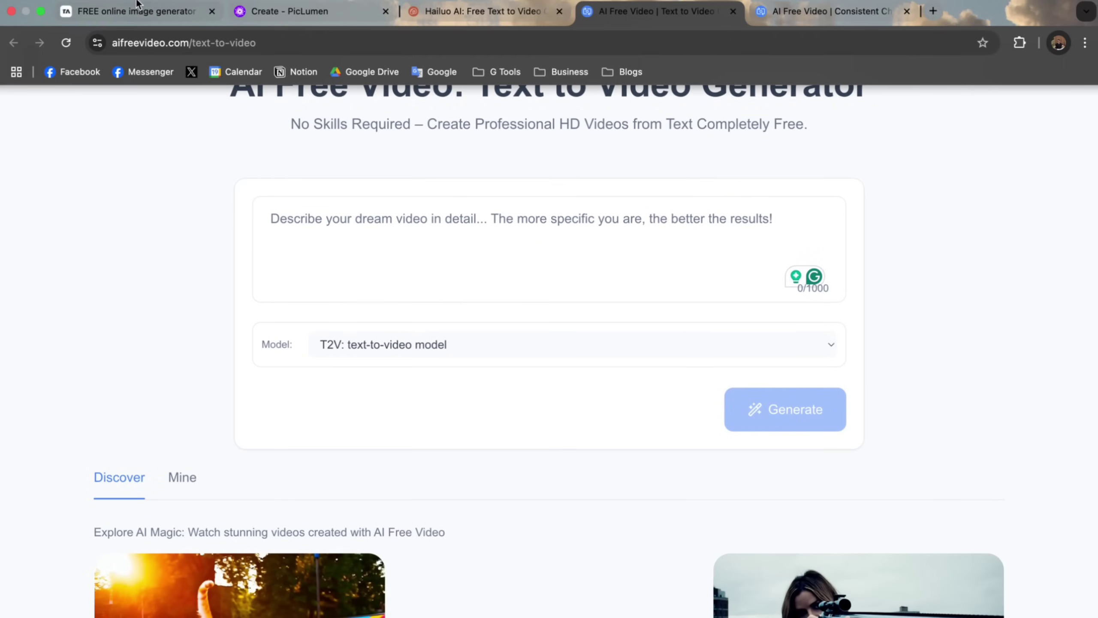
Step: Check Tensor.Art's still-queued Super Saiyan job, close its creation panel, and return to Hailuo AI
left_click(142, 11)
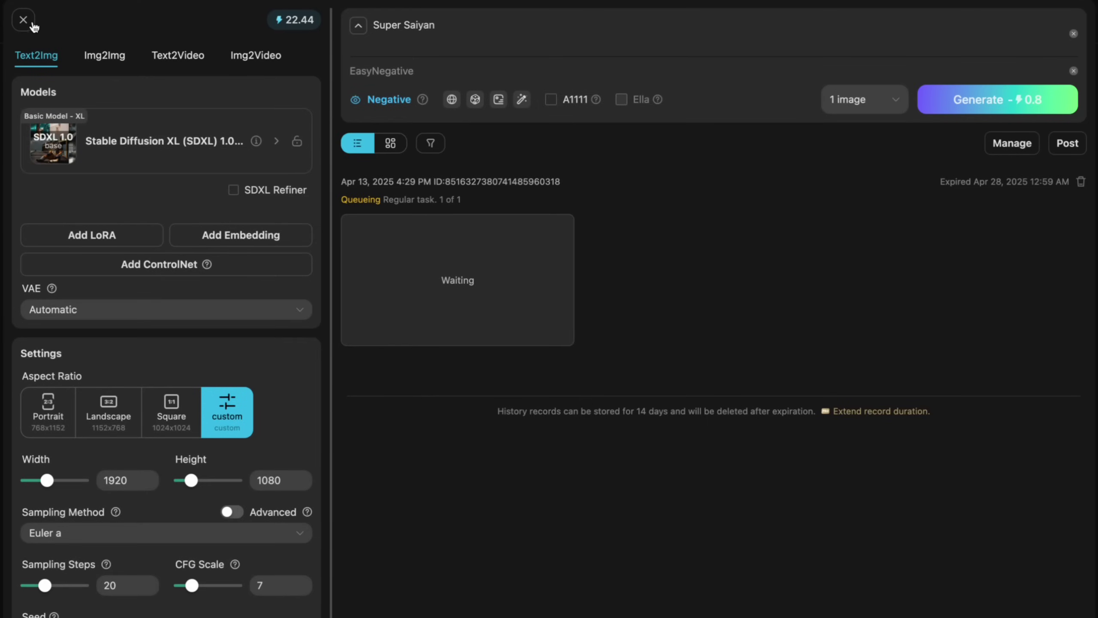
left_click(34, 28)
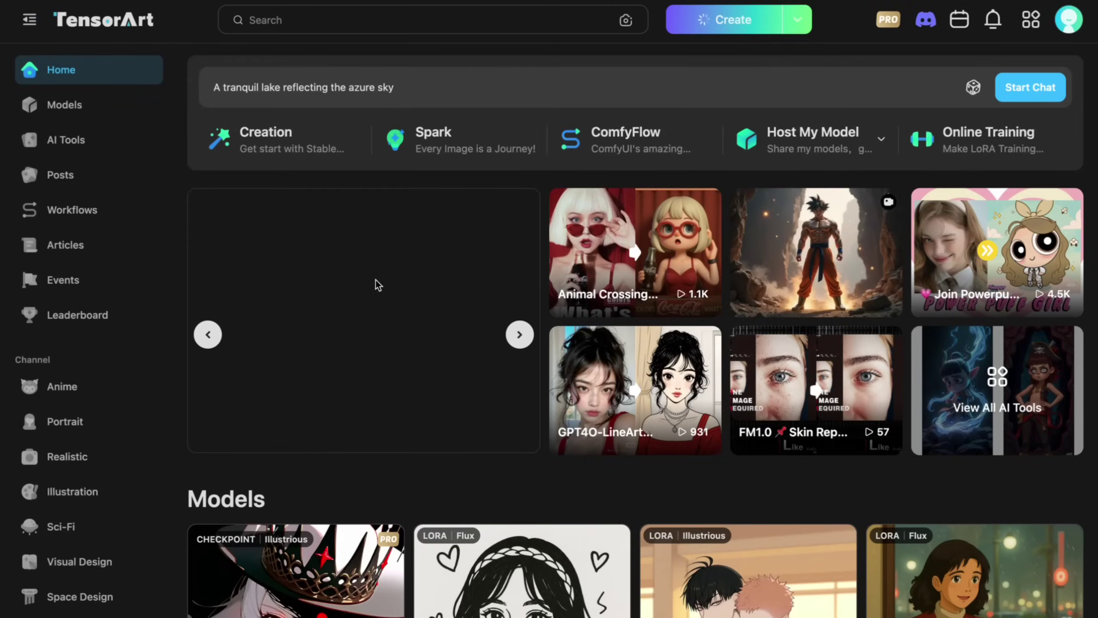
scroll(377, 280, "down", 5)
scroll(376, 280, "up", 4)
scroll(377, 285, "up", 3)
left_click(483, 12)
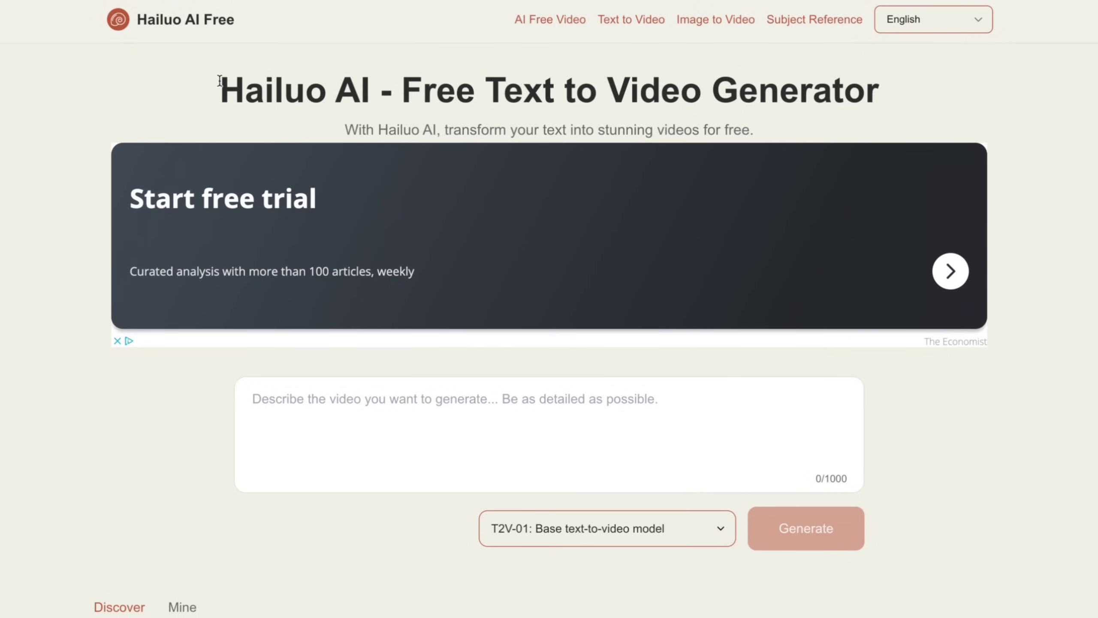
left_click_drag(219, 81, 365, 81)
scroll(424, 417, "down", 8)
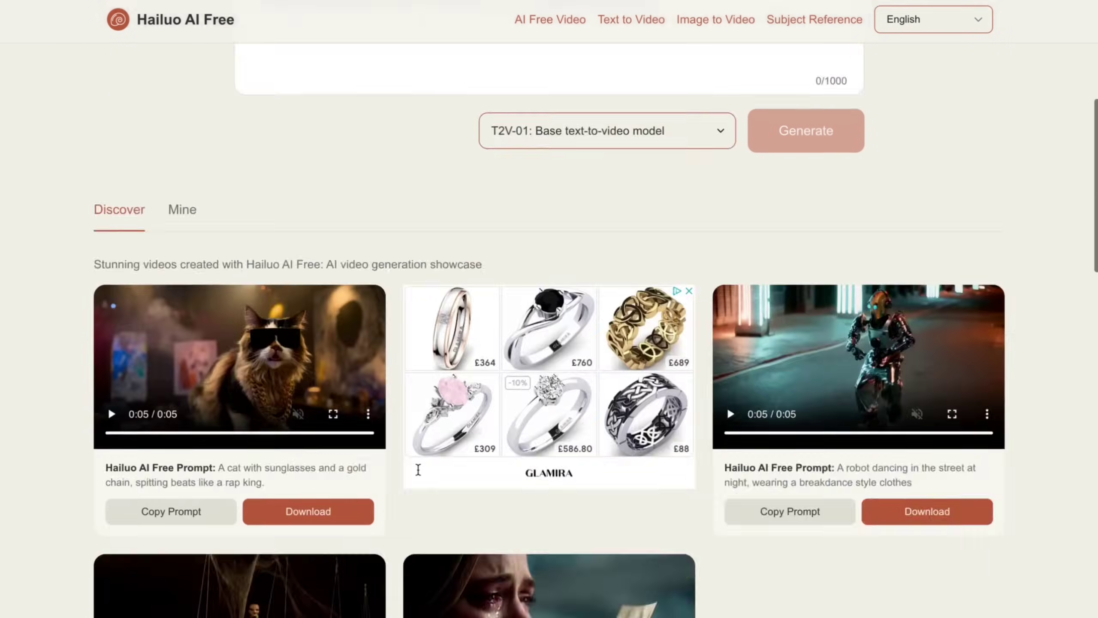
scroll(418, 469, "down", 6)
scroll(417, 469, "up", 14)
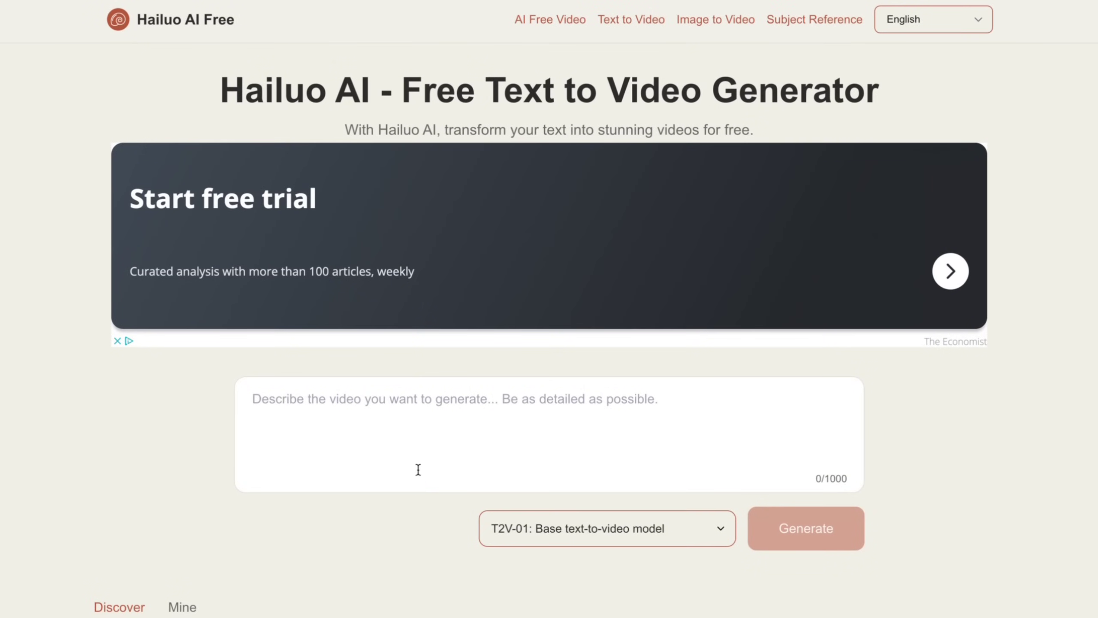
scroll(417, 469, "down", 5)
scroll(416, 469, "up", 5)
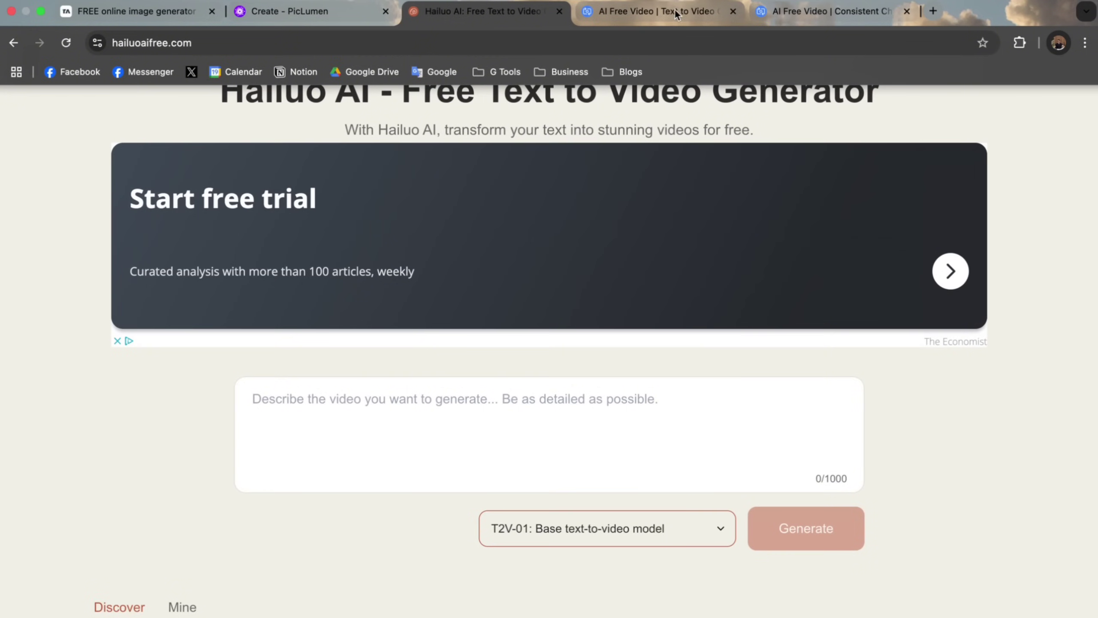
Step: Return to AI Free Video's text-to-video page after a look at the Consistent Character generator
left_click(675, 11)
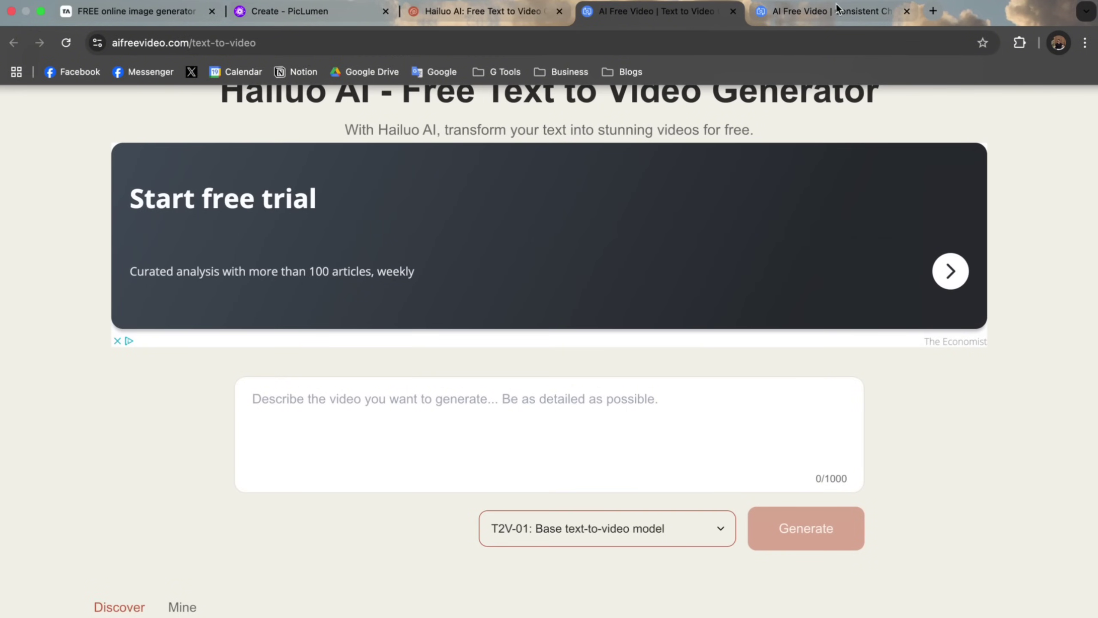
left_click(839, 11)
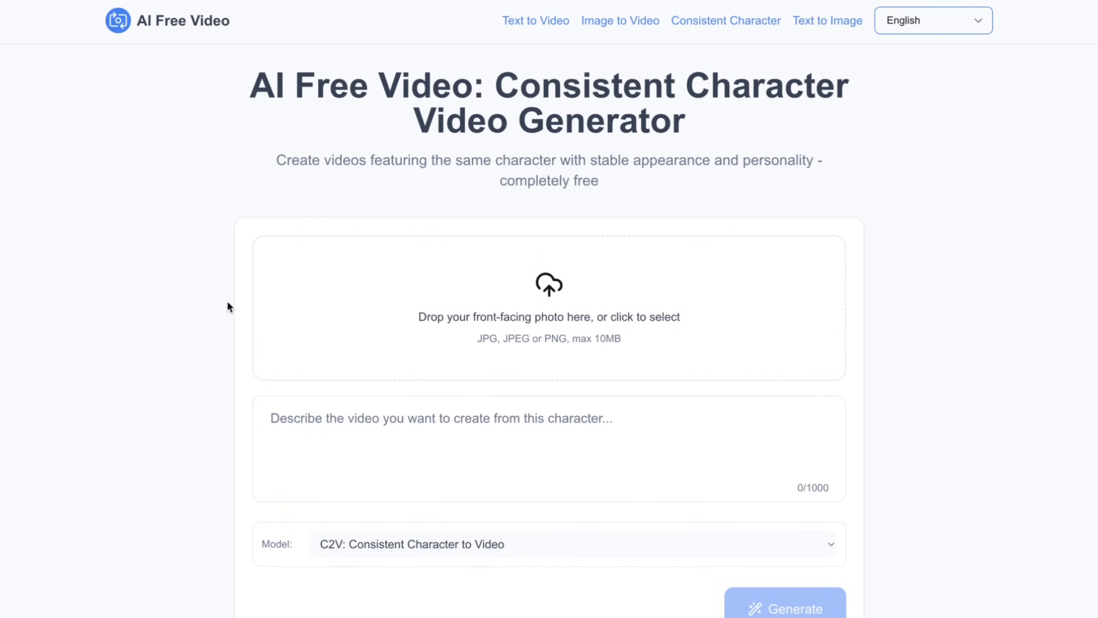
left_click(657, 11)
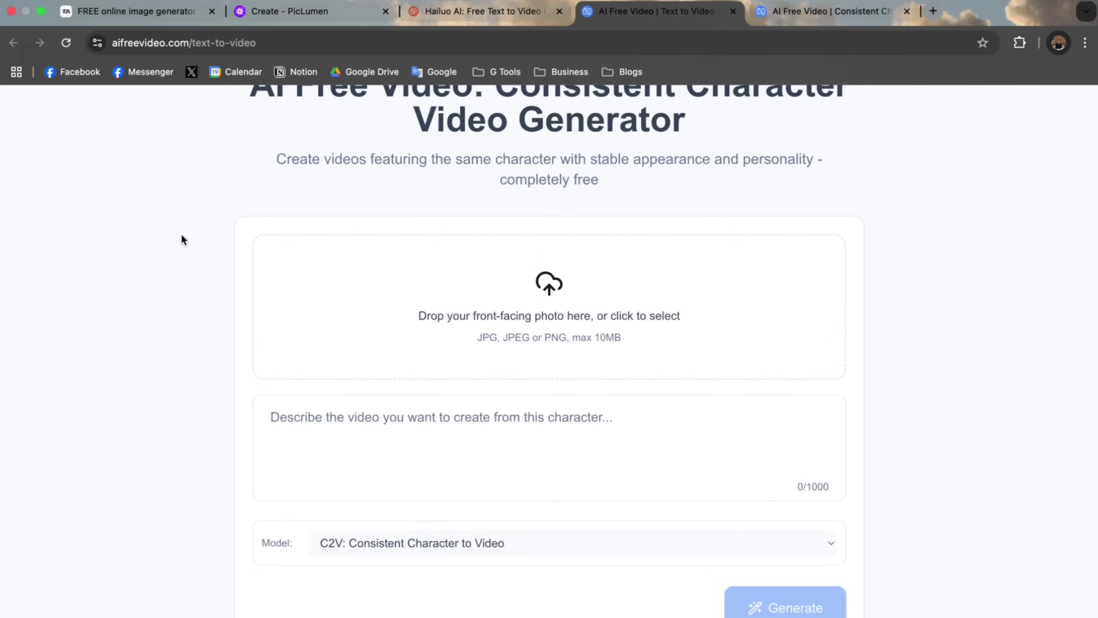
scroll(181, 234, "down", 5)
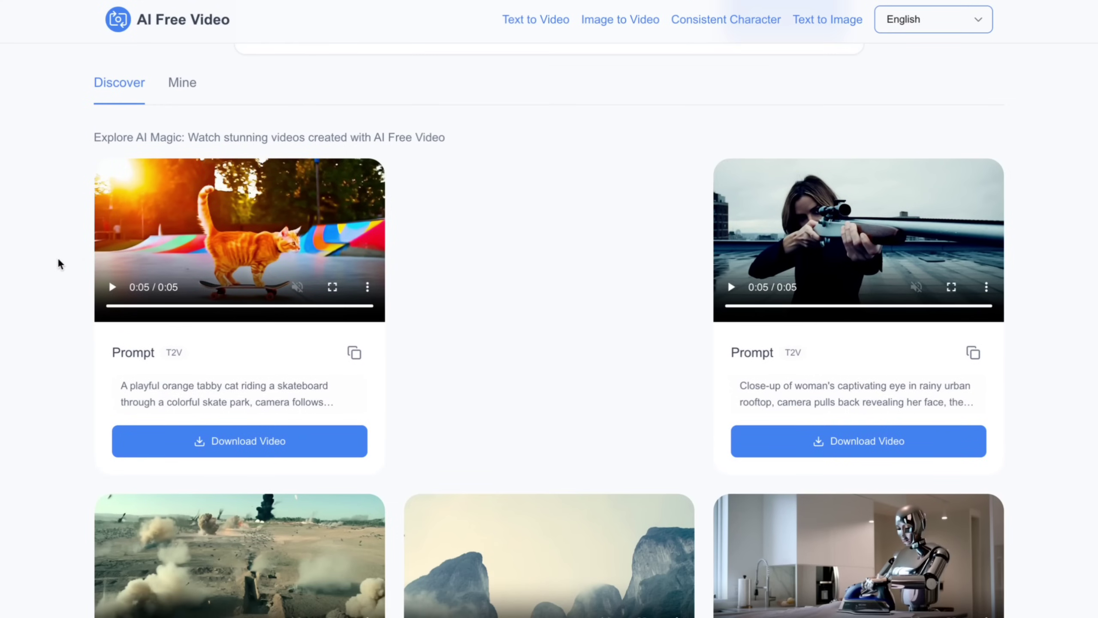
scroll(58, 264, "down", 5)
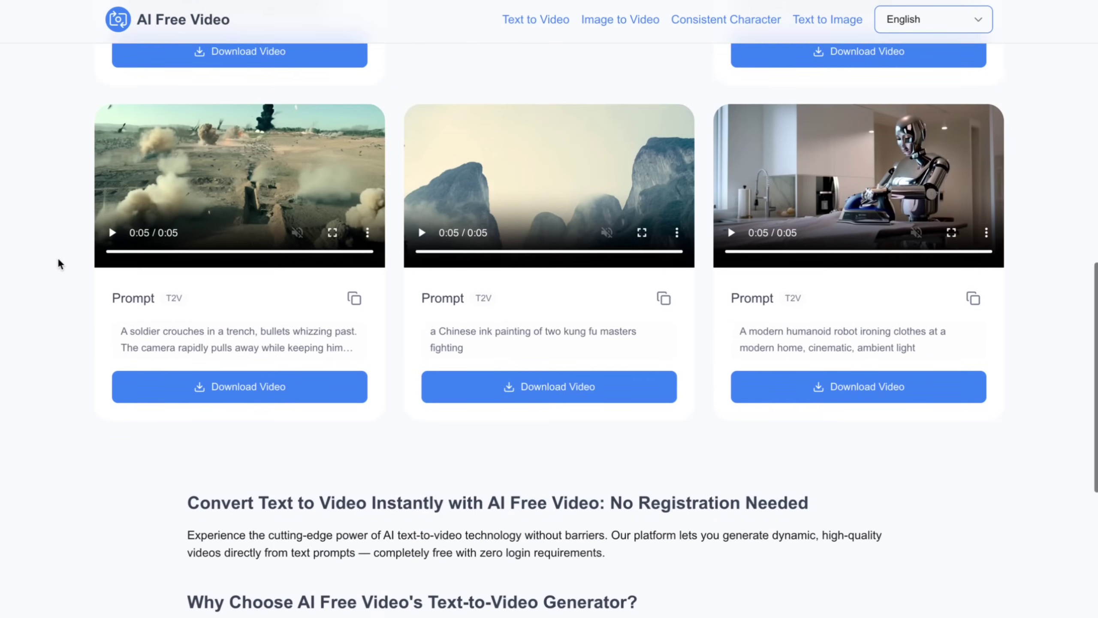
scroll(58, 264, "down", 3)
scroll(58, 264, "up", 5)
scroll(58, 264, "up", 8)
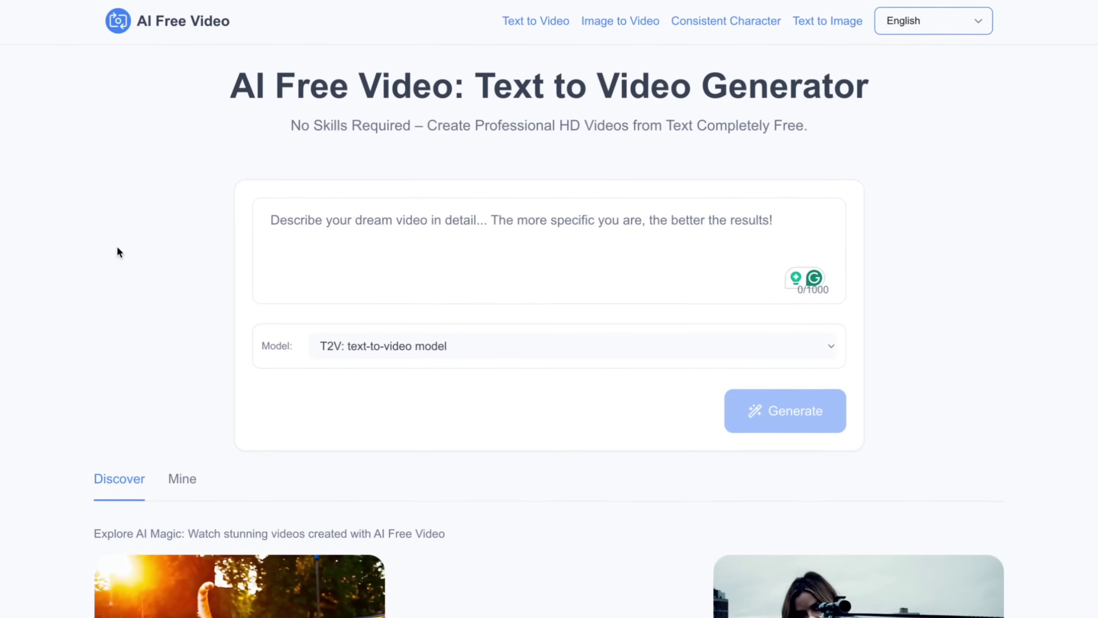
scroll(119, 252, "down", 1)
scroll(119, 251, "up", 1)
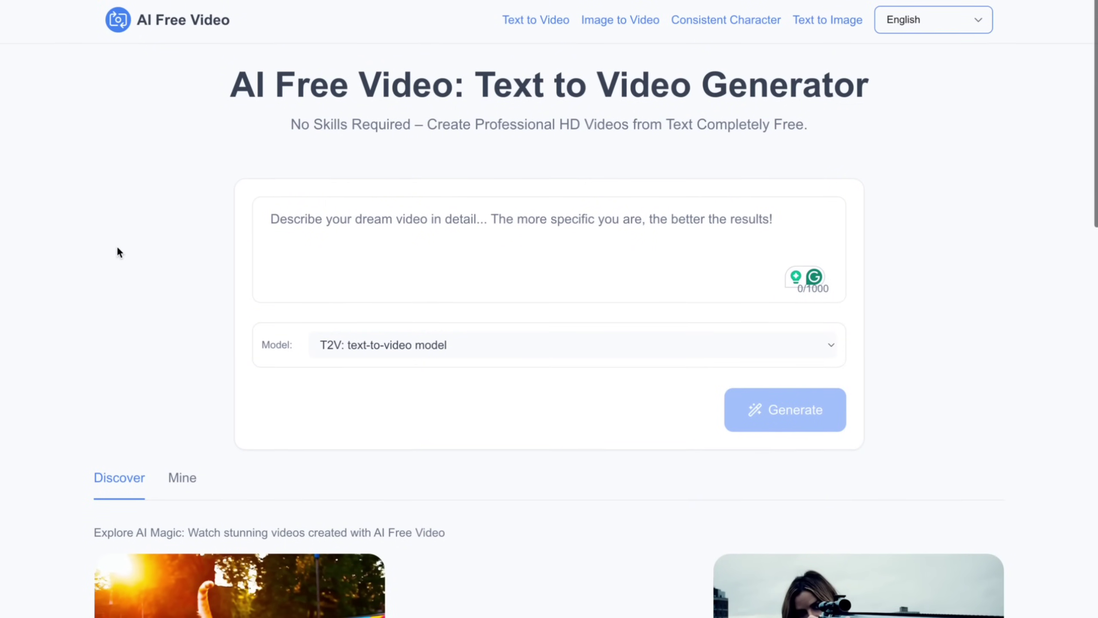